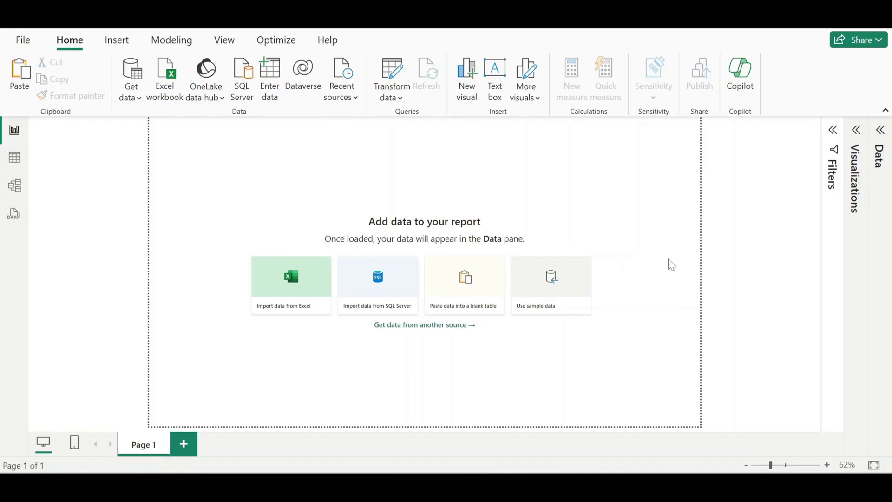
# Import Sheet1 from the Finance Data Excel workbook and load it into the report.
pyautogui.click(172, 104)
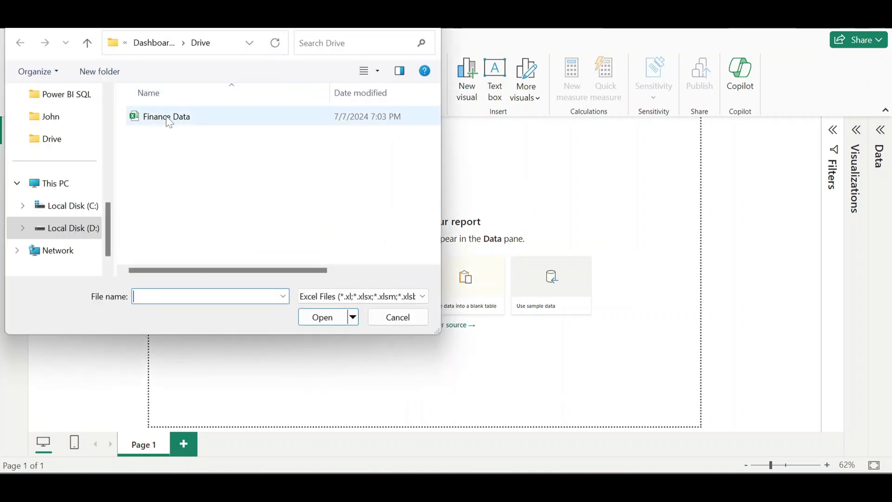
pyautogui.click(168, 120)
pyautogui.click(321, 321)
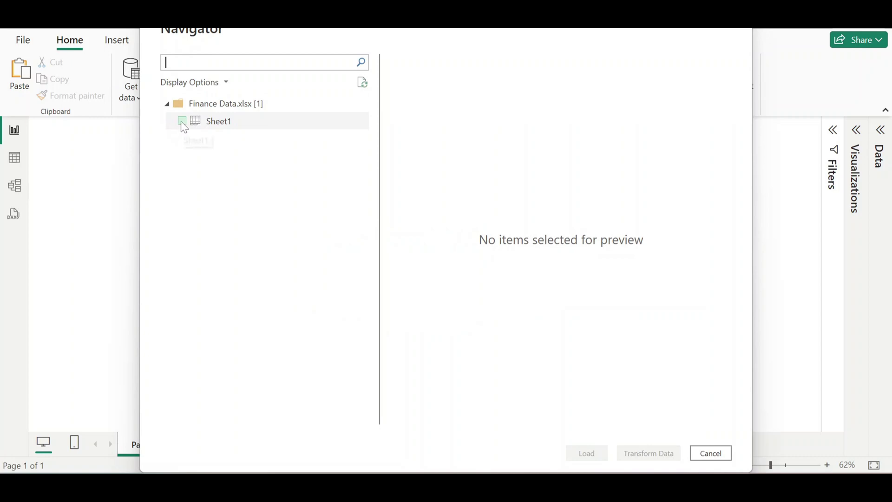
pyautogui.click(182, 121)
pyautogui.click(585, 453)
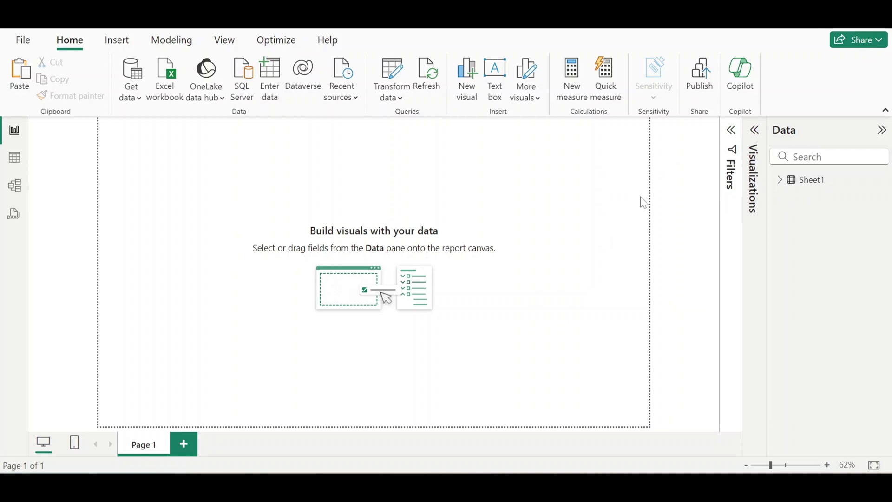
# Set the report page's canvas background color to #F7F8FC.
pyautogui.click(753, 134)
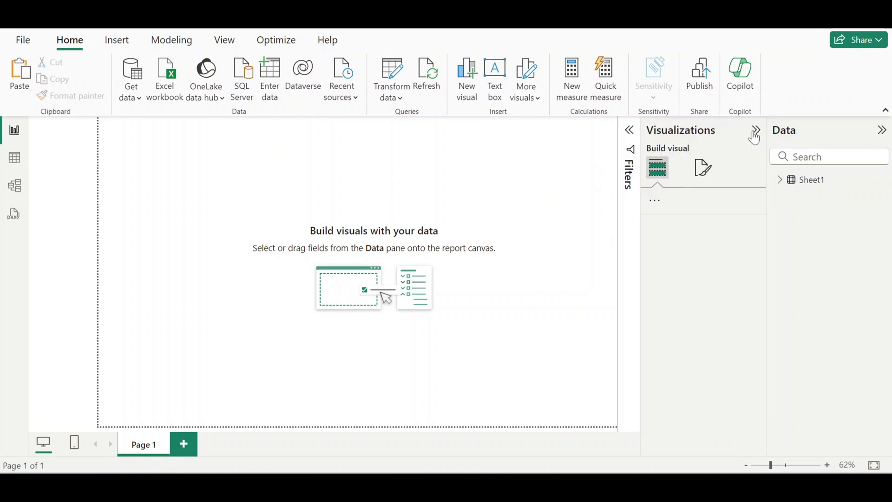
pyautogui.click(701, 171)
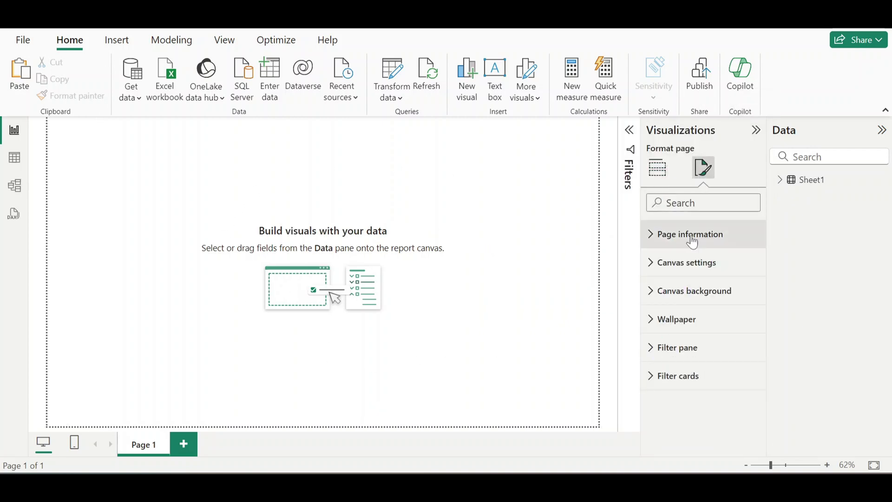
pyautogui.click(685, 301)
pyautogui.click(680, 338)
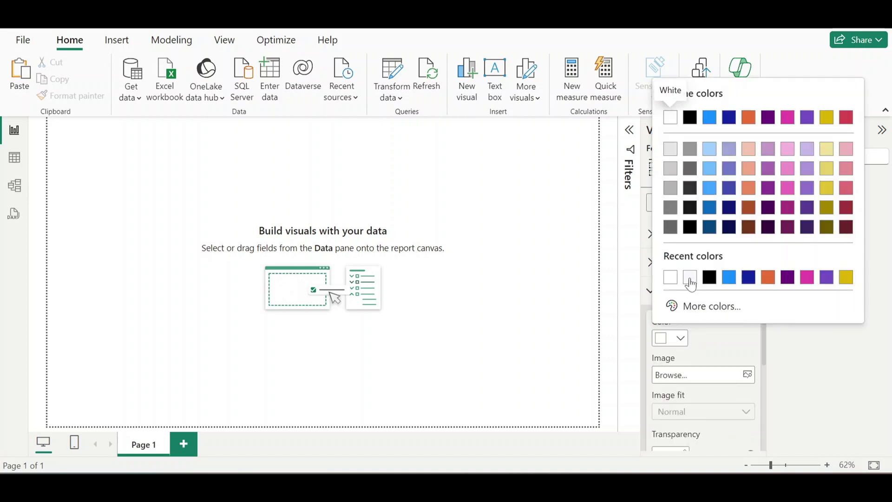
pyautogui.click(691, 283)
pyautogui.click(680, 338)
pyautogui.click(674, 306)
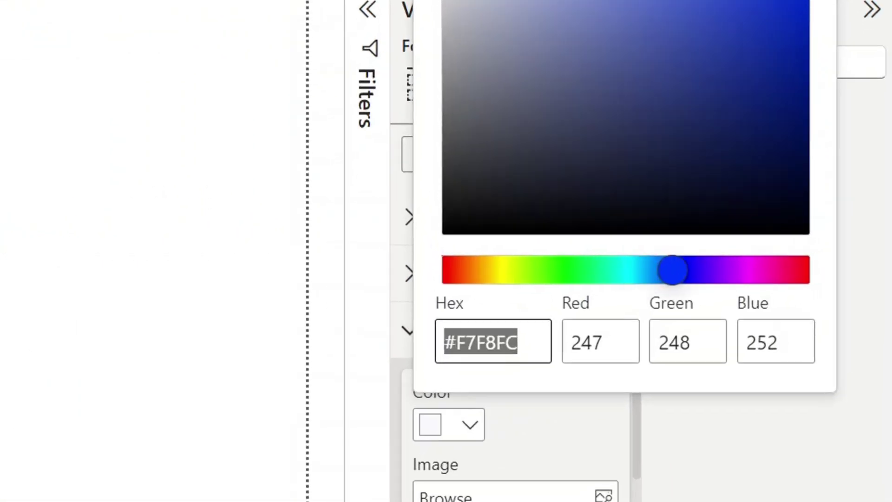
pyautogui.click(542, 419)
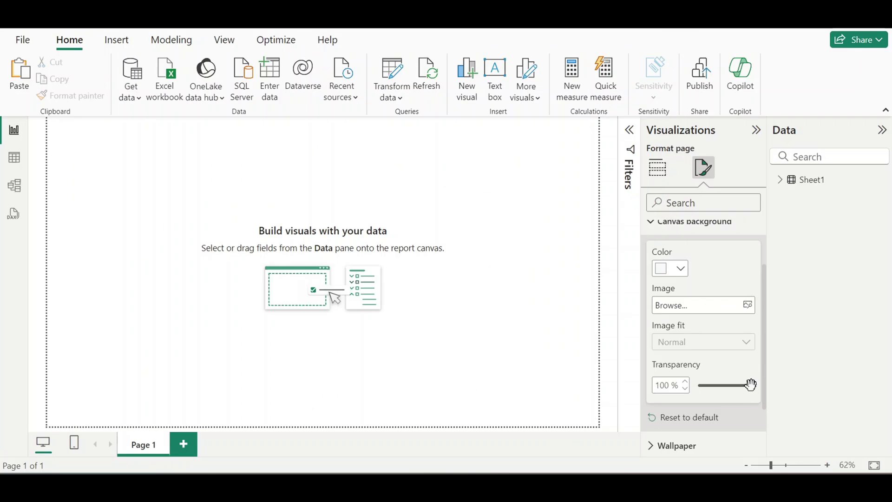
# Reduce the canvas background transparency to 0% and collapse the formatting options.
pyautogui.moveTo(750, 385); pyautogui.dragTo(699, 385)
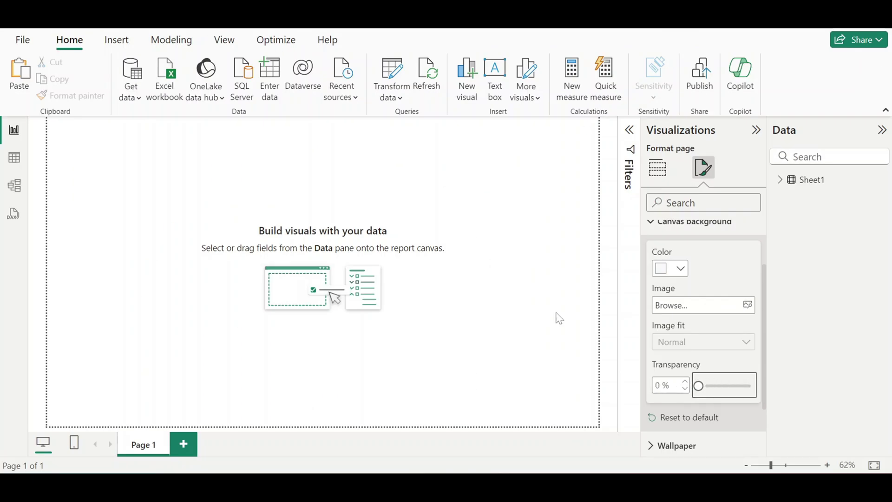
pyautogui.click(517, 262)
pyautogui.click(756, 130)
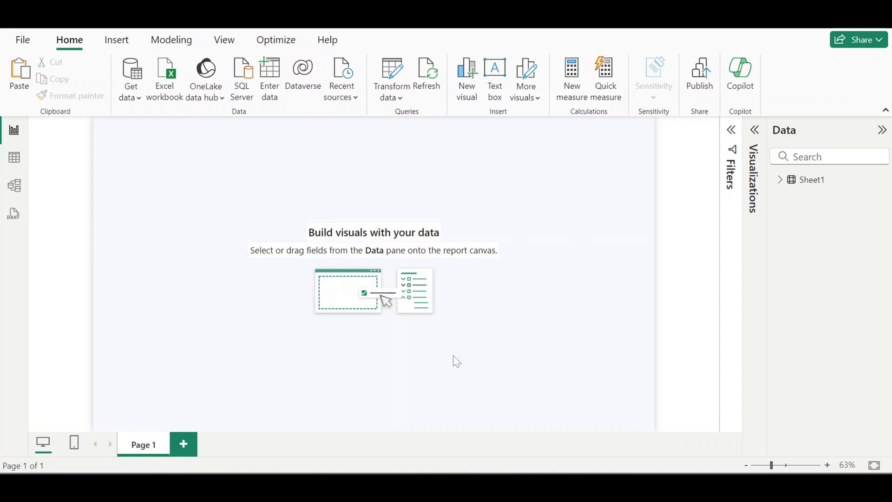
# Insert a rectangle and size it as a header band across the top of the page, 1280 wide and about 66 high.
pyautogui.click(121, 42)
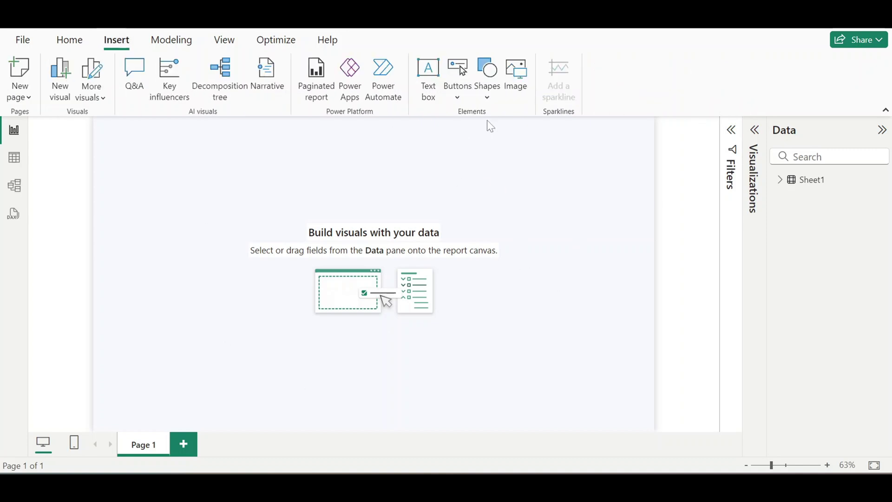
pyautogui.click(487, 86)
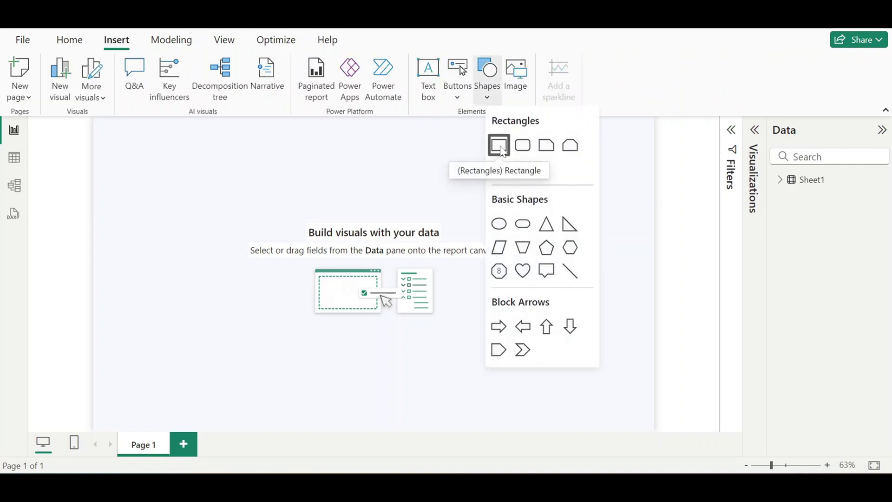
pyautogui.click(499, 145)
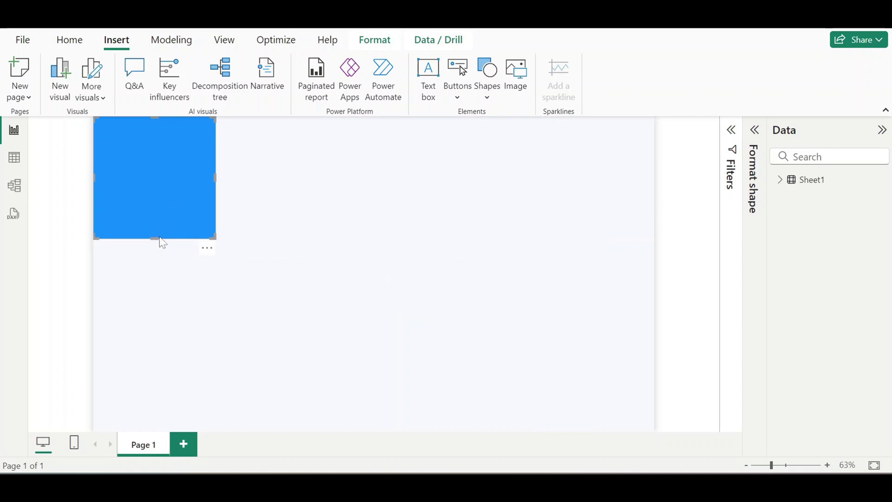
pyautogui.moveTo(155, 238); pyautogui.dragTo(154, 145)
pyautogui.moveTo(217, 136); pyautogui.dragTo(743, 145)
pyautogui.click(756, 139)
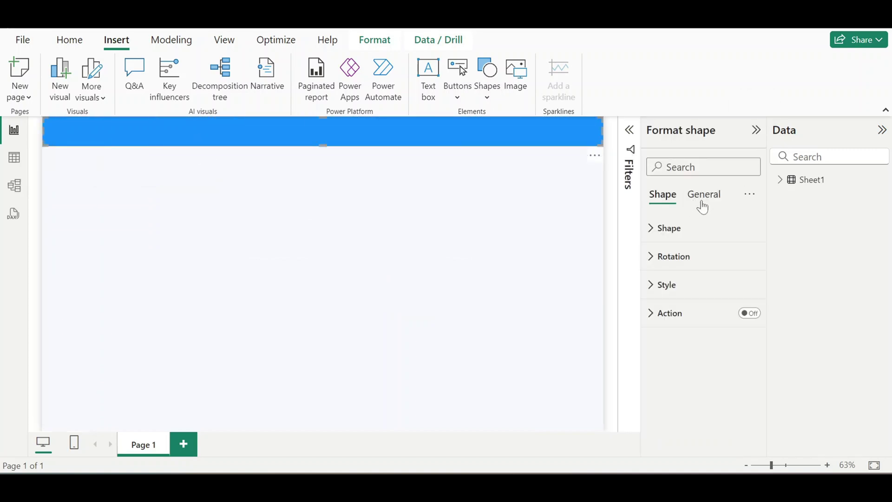
pyautogui.click(702, 195)
pyautogui.click(672, 229)
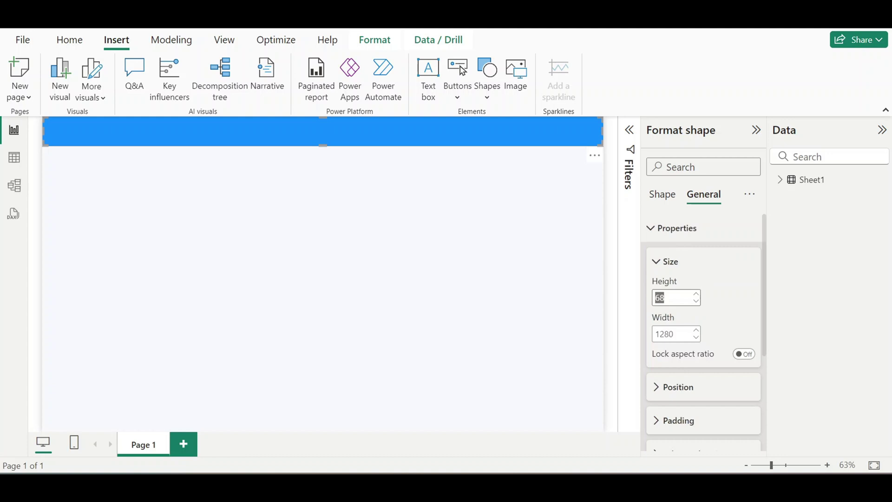
# Fill the header rectangle with white and turn off its border.
pyautogui.click(662, 195)
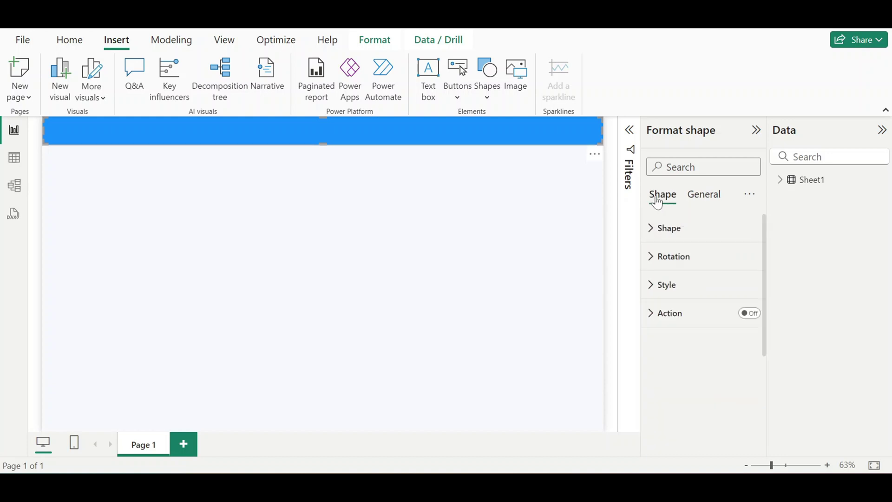
pyautogui.click(668, 239)
pyautogui.click(670, 238)
pyautogui.click(669, 286)
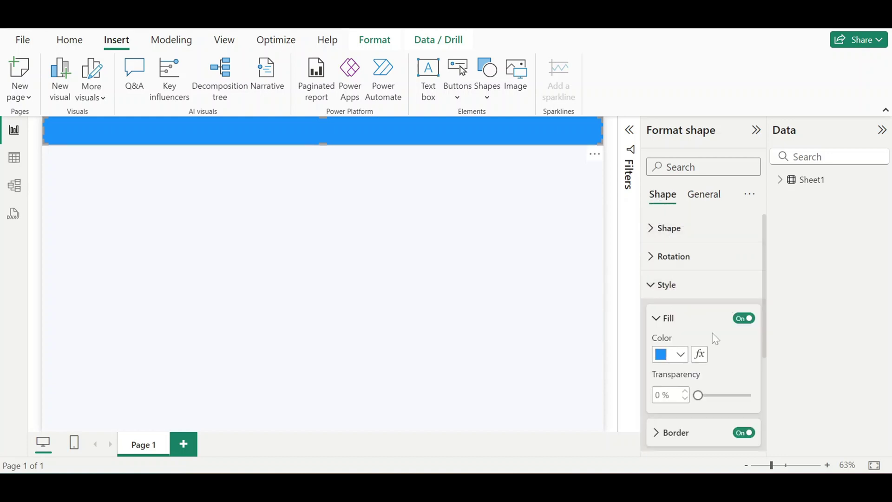
pyautogui.click(671, 361)
pyautogui.click(683, 292)
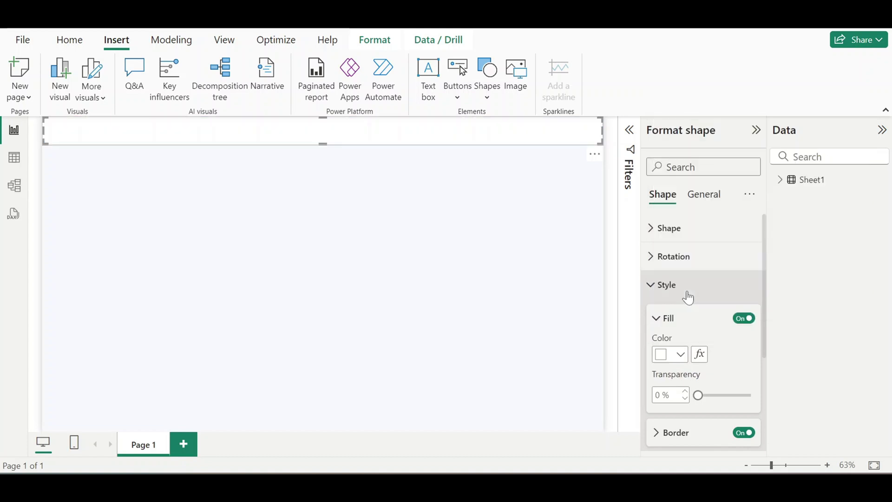
pyautogui.scroll(-2, 716, 378)
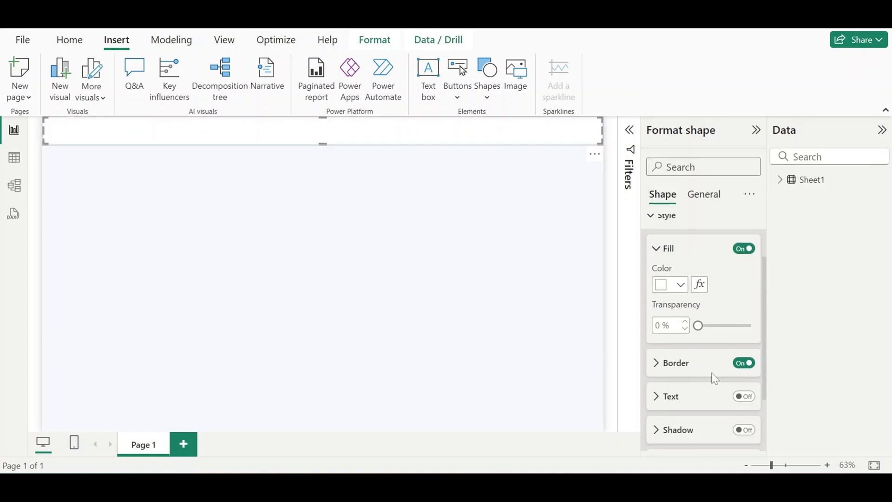
pyautogui.click(746, 363)
pyautogui.click(133, 229)
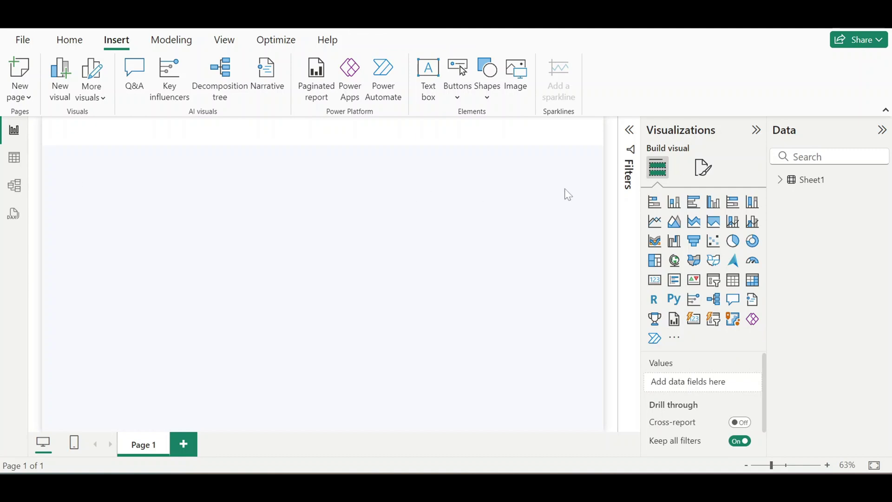
# Duplicate the header rectangle below the original and set the copy's height to 120 and width to 225.
pyautogui.click(125, 135)
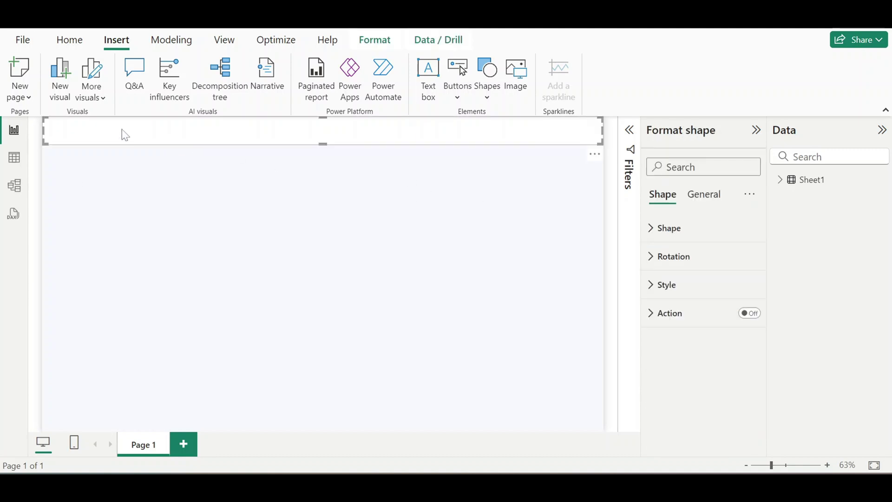
pyautogui.moveTo(125, 134); pyautogui.dragTo(358, 204)
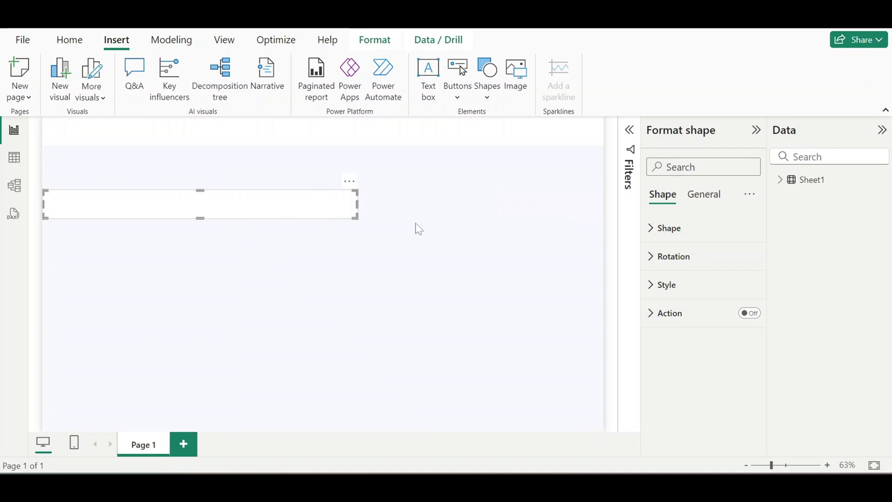
pyautogui.click(704, 195)
pyautogui.click(692, 229)
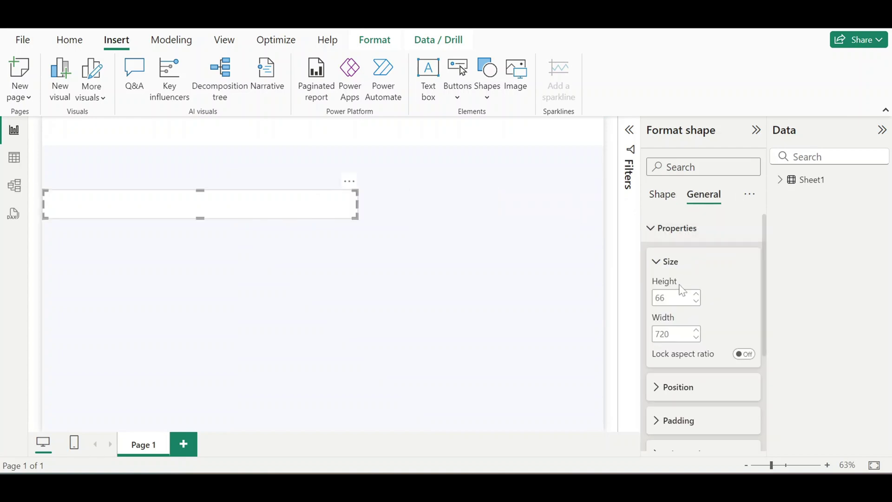
pyautogui.doubleClick(682, 298)
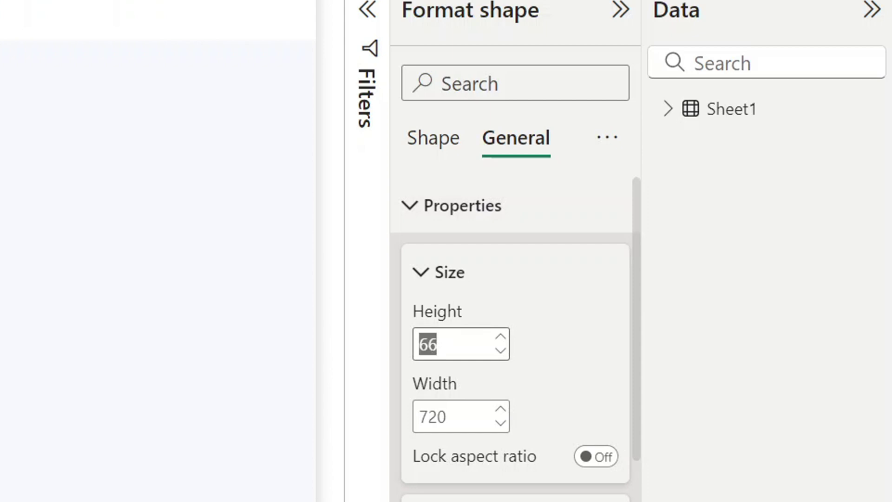
pyautogui.write('120')
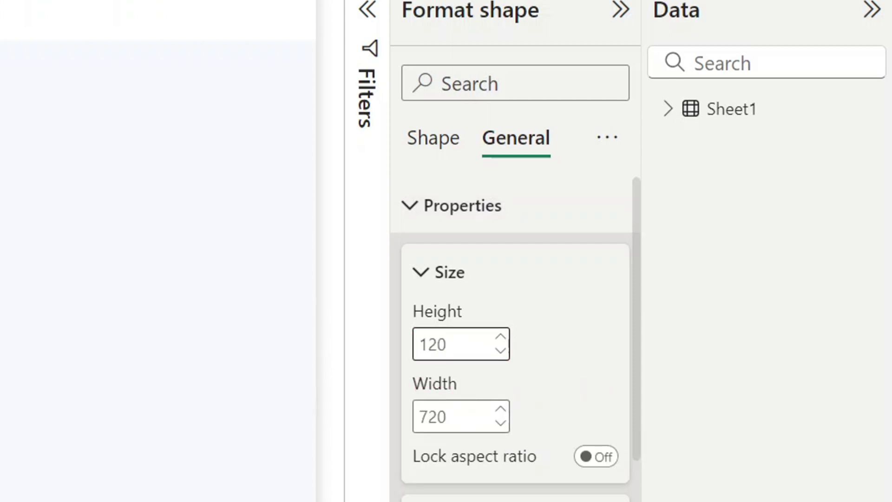
pyautogui.doubleClick(458, 409)
pyautogui.write('225')
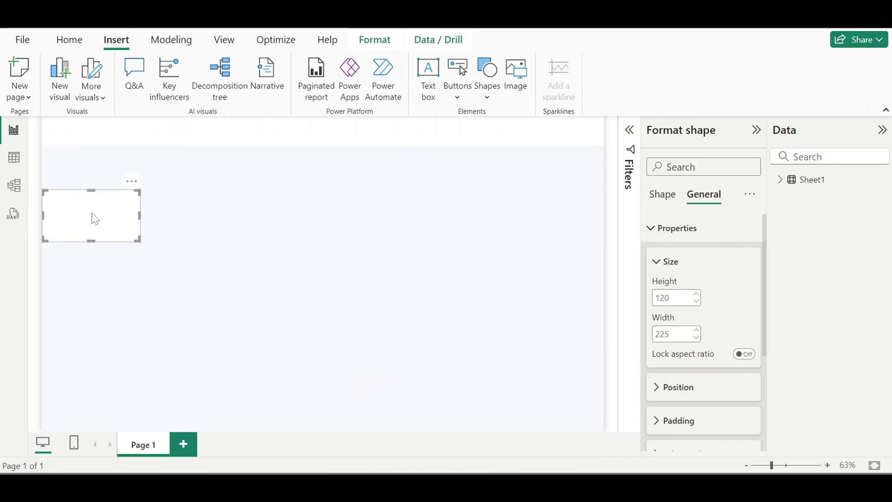
# Place the card rectangle just under the header's left end and duplicate it into five cards, with one at the right end of the row.
pyautogui.moveTo(95, 218); pyautogui.dragTo(106, 188)
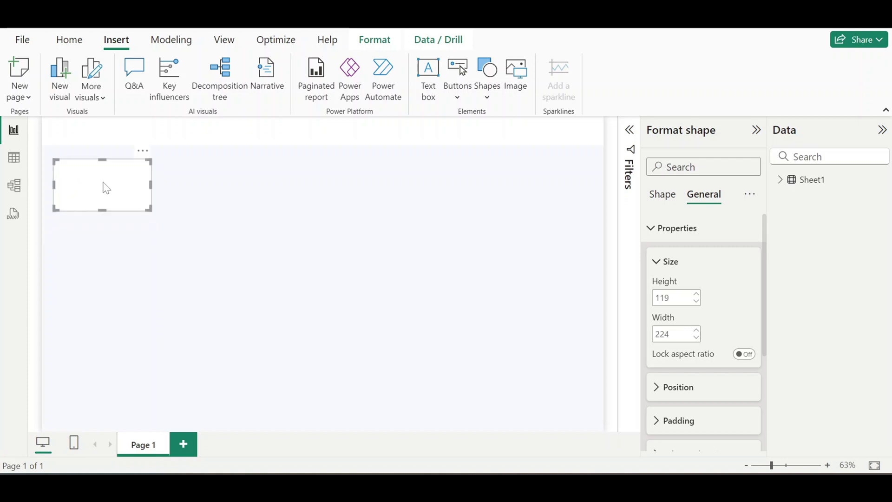
pyautogui.moveTo(106, 187); pyautogui.dragTo(536, 191)
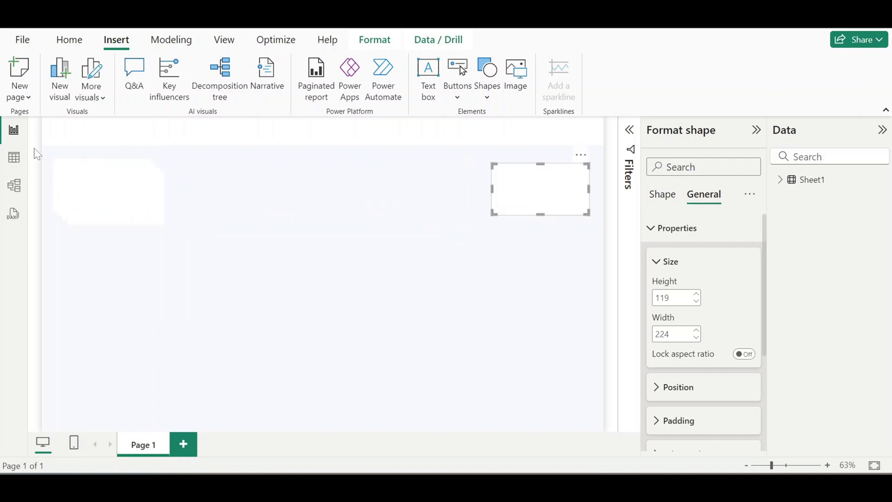
# Select all five card rectangles, distribute them horizontally and align their tops.
pyautogui.moveTo(46, 151); pyautogui.dragTo(606, 247)
pyautogui.click(375, 41)
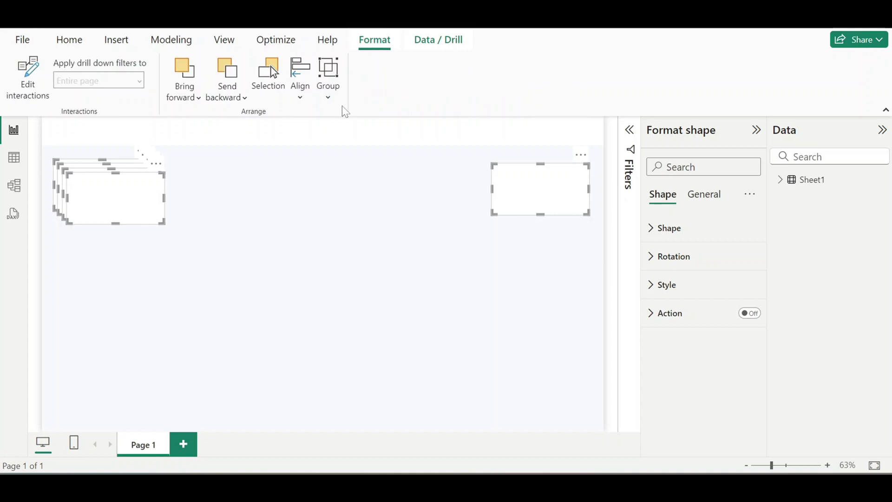
pyautogui.click(301, 93)
pyautogui.click(338, 264)
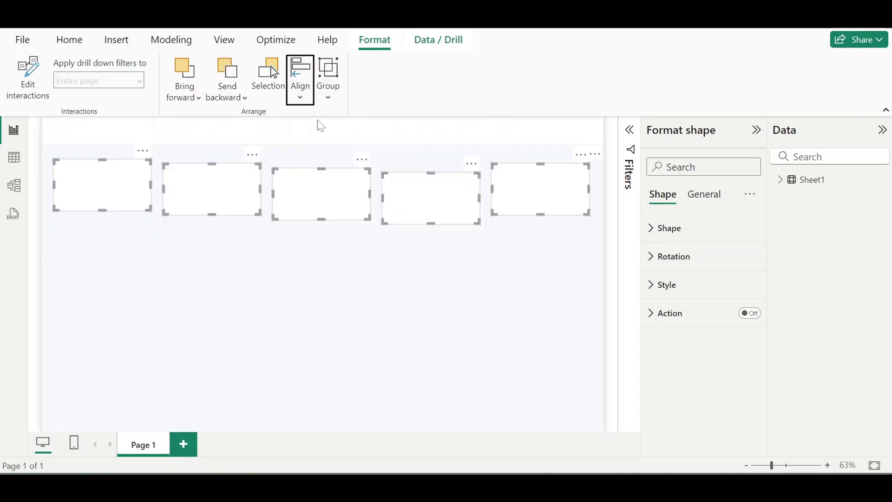
pyautogui.click(302, 95)
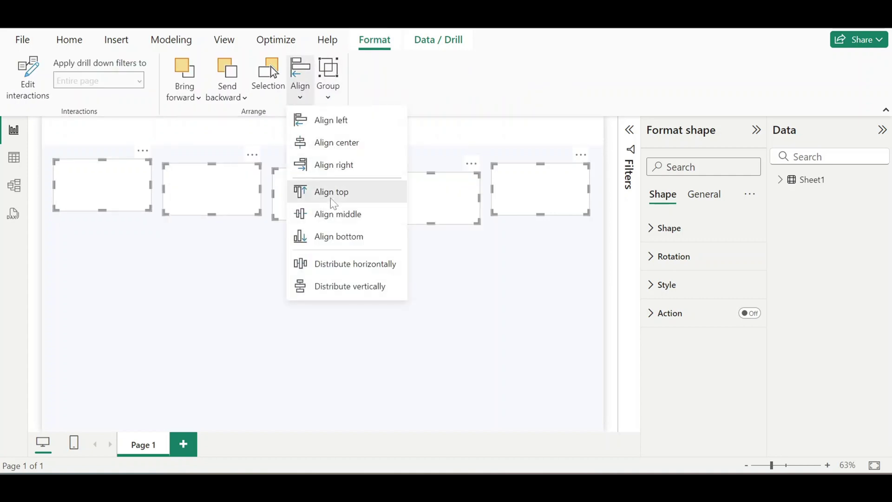
pyautogui.click(332, 200)
pyautogui.click(599, 240)
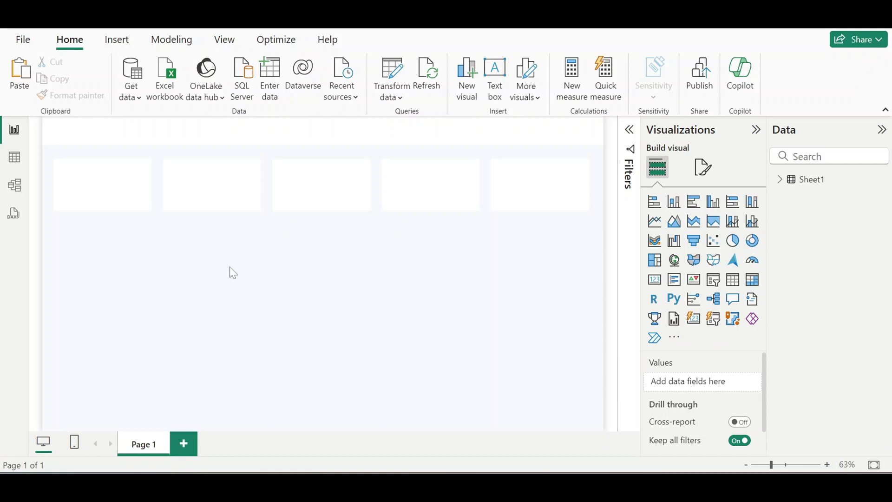
# Duplicate the first card rectangle directly below itself and set the copy's height to 264 and width to 720.
pyautogui.click(82, 198)
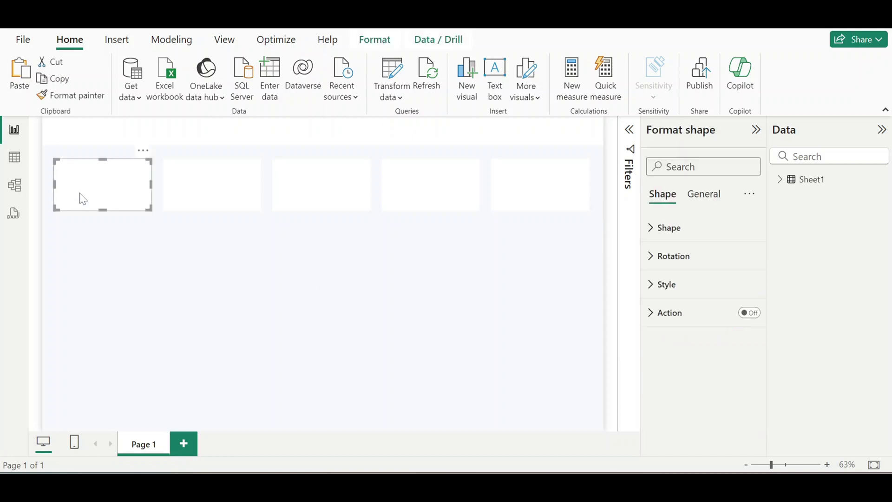
pyautogui.moveTo(93, 192); pyautogui.dragTo(93, 254)
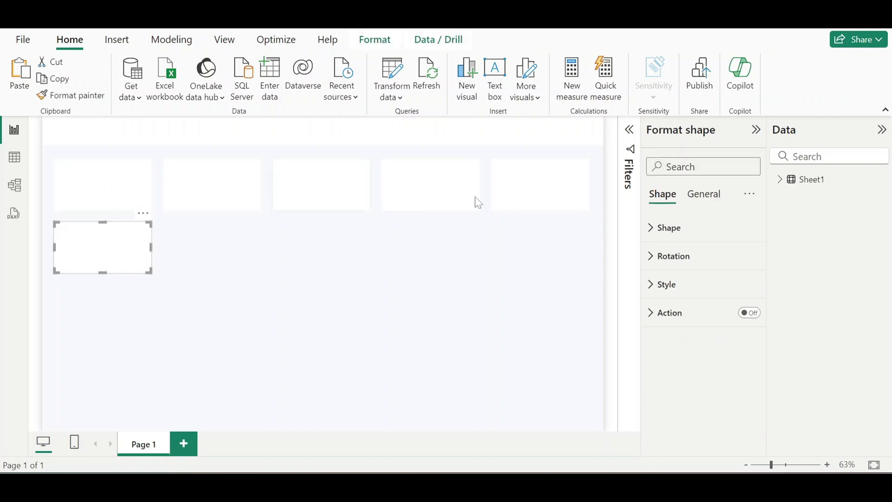
pyautogui.click(702, 195)
pyautogui.click(684, 227)
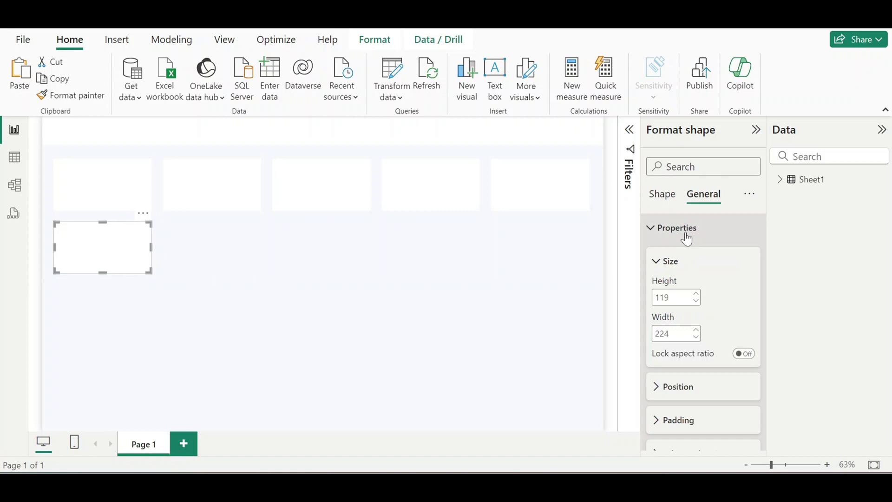
pyautogui.click(678, 296)
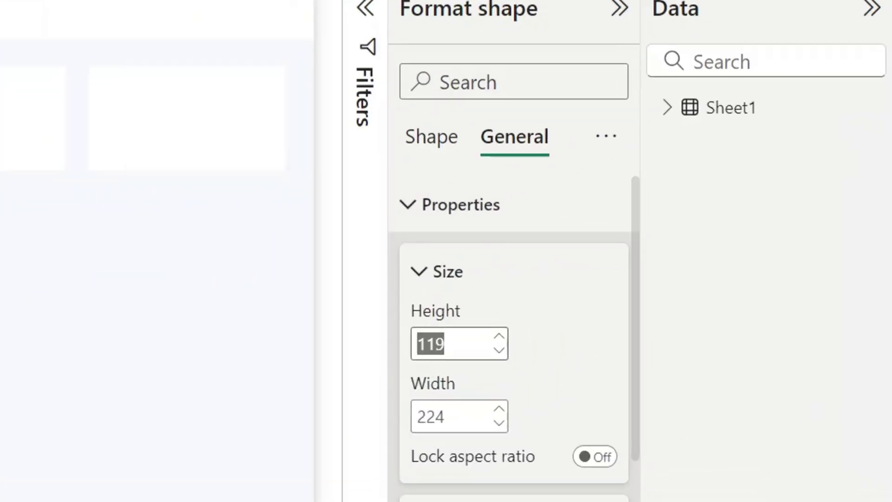
pyautogui.write('264')
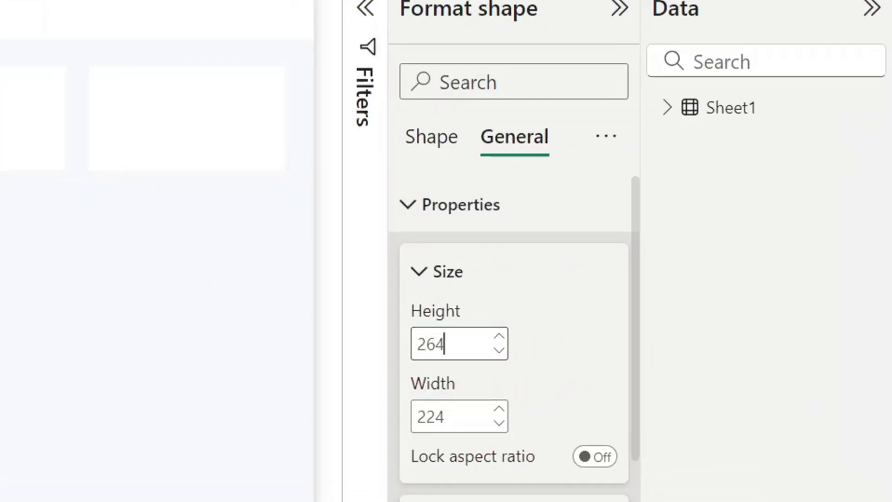
pyautogui.press('Tab')
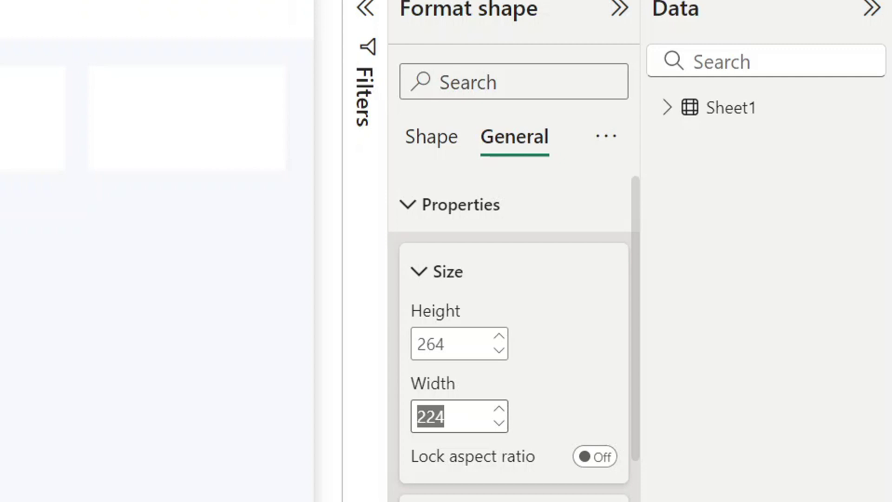
pyautogui.write('720')
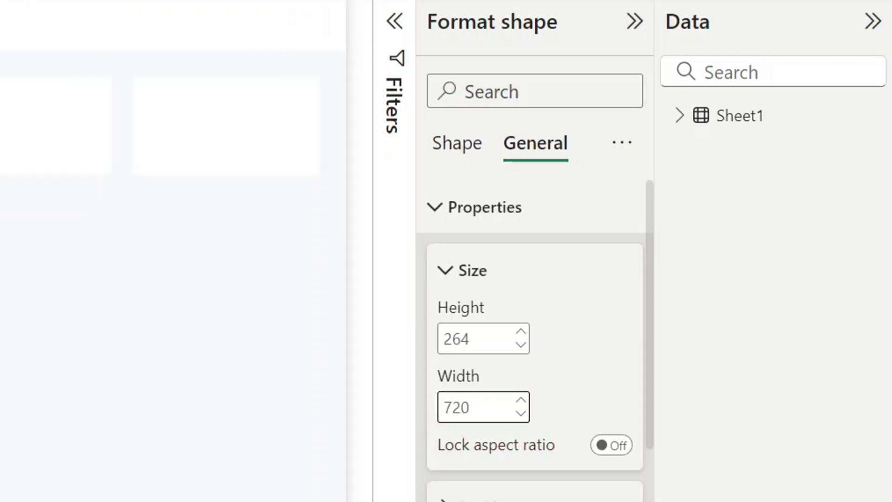
# Duplicate the large panel to its right, narrow the copy to 474 wide under the last two cards, and align it with the original panel.
pyautogui.moveTo(313, 287); pyautogui.dragTo(491, 280)
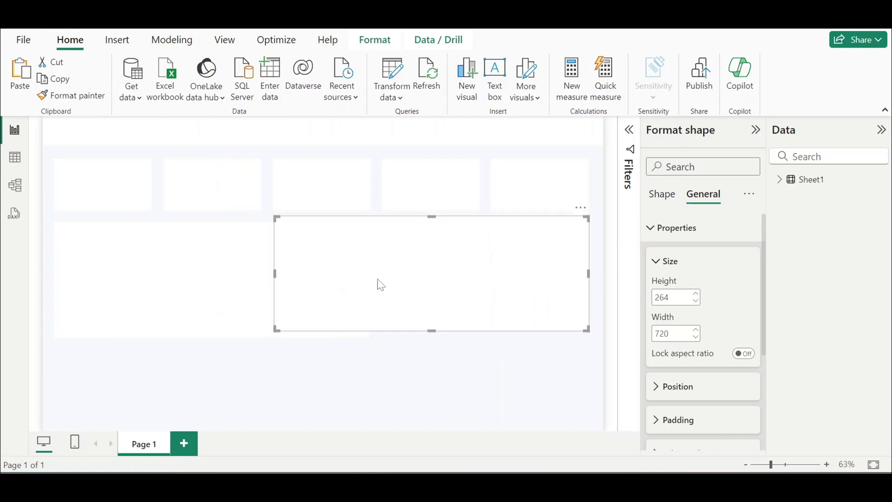
pyautogui.click(272, 278)
pyautogui.click(375, 279)
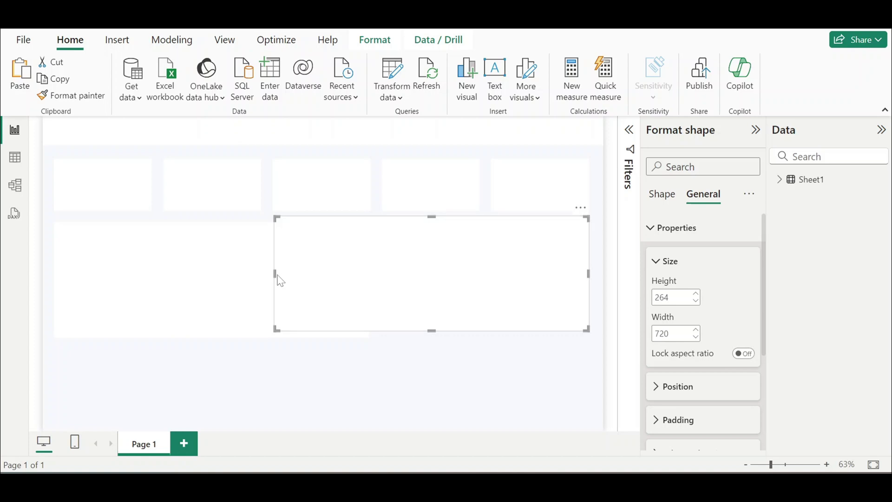
pyautogui.moveTo(275, 275); pyautogui.dragTo(382, 282)
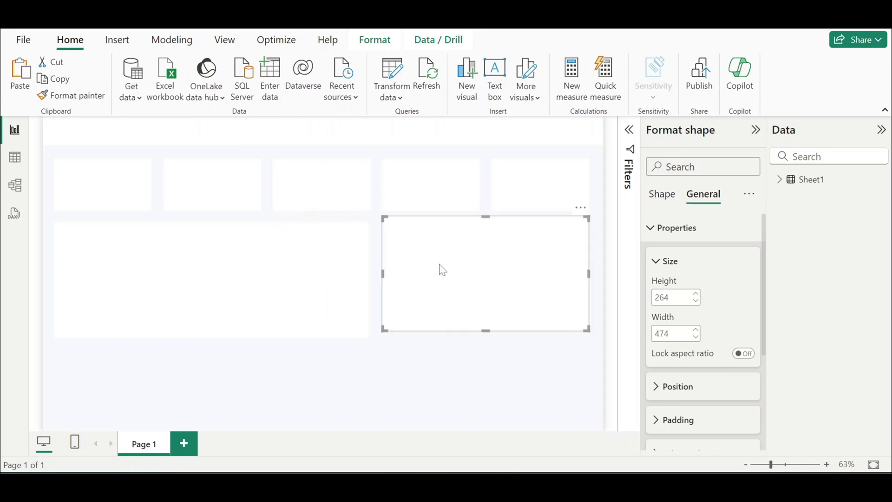
pyautogui.moveTo(442, 270); pyautogui.dragTo(442, 276)
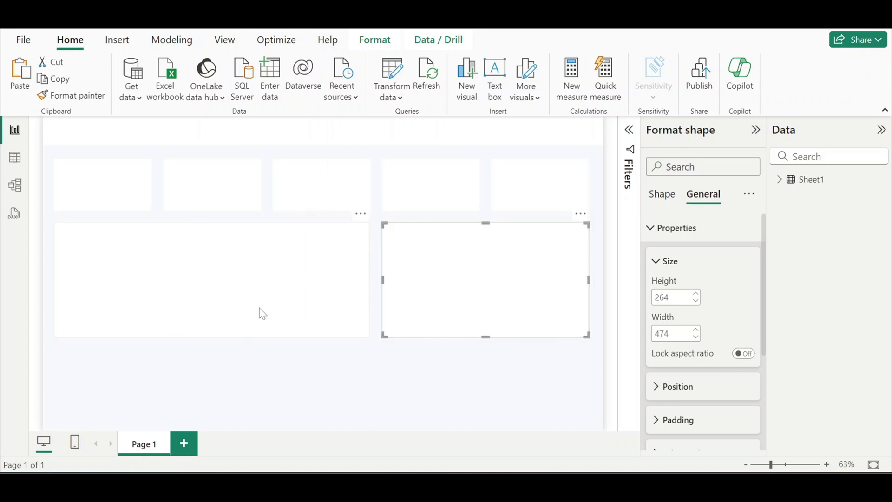
pyautogui.click(258, 312)
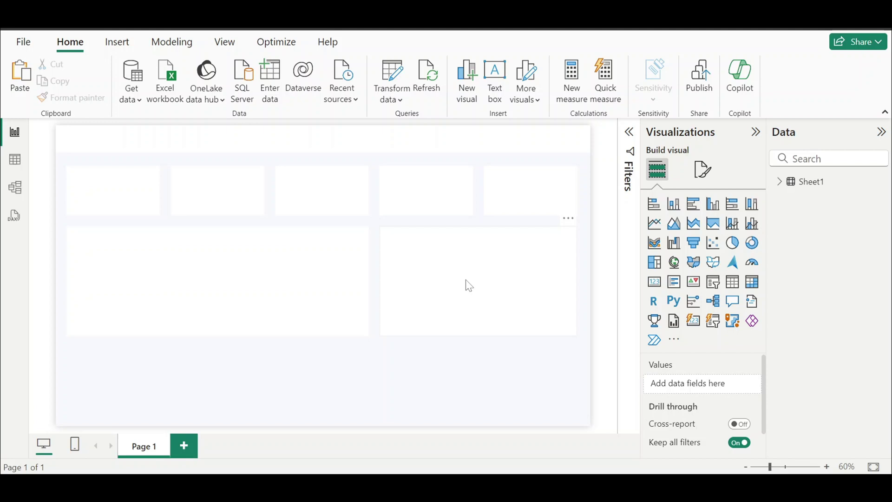
# Copy the narrower panel below the wide one, shorten it to fit the page and widen it to match the panel above.
pyautogui.click(469, 285)
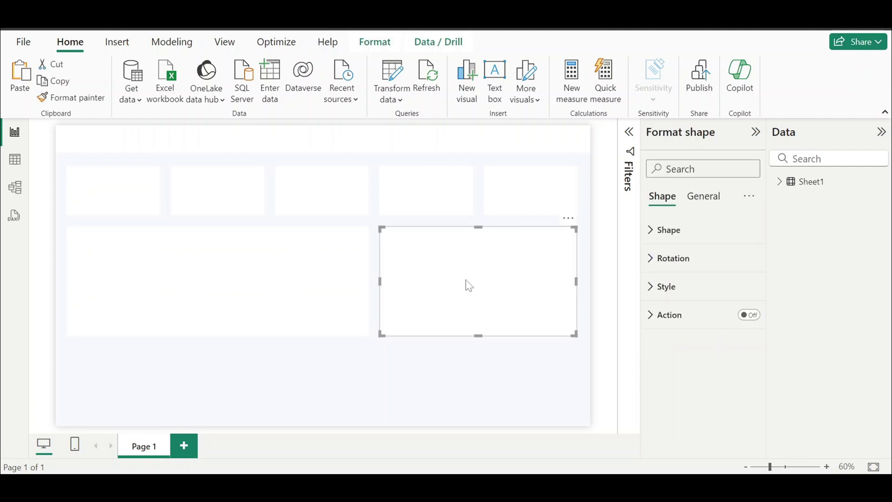
pyautogui.moveTo(468, 285); pyautogui.dragTo(167, 346)
pyautogui.moveTo(166, 311); pyautogui.dragTo(167, 345)
pyautogui.moveTo(162, 376); pyautogui.dragTo(162, 374)
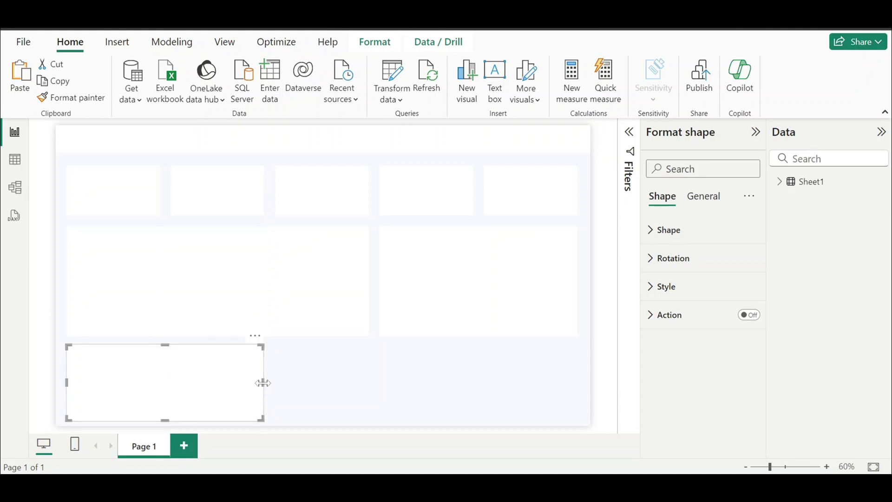
pyautogui.moveTo(263, 382); pyautogui.dragTo(368, 392)
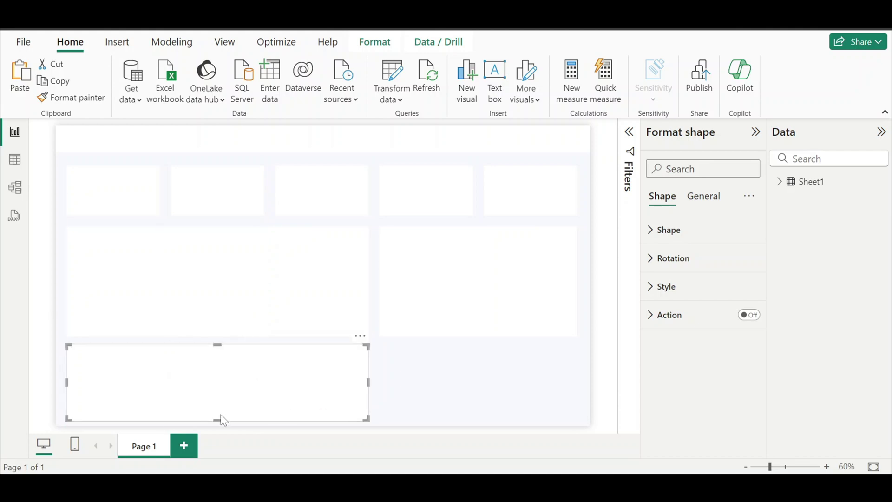
# Shorten the bottom panel slightly, duplicate it to its right and narrow the copy to match the narrower panel above.
pyautogui.moveTo(221, 415); pyautogui.dragTo(432, 394)
pyautogui.moveTo(275, 378); pyautogui.dragTo(381, 401)
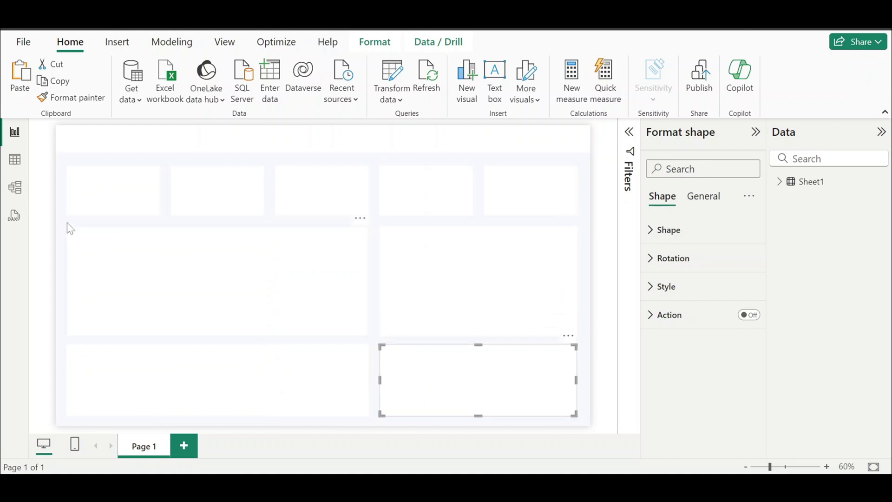
pyautogui.click(98, 162)
# Insert the image "dashboard (4)", shrink it to logo size and place it at the left end of the header band.
pyautogui.click(116, 42)
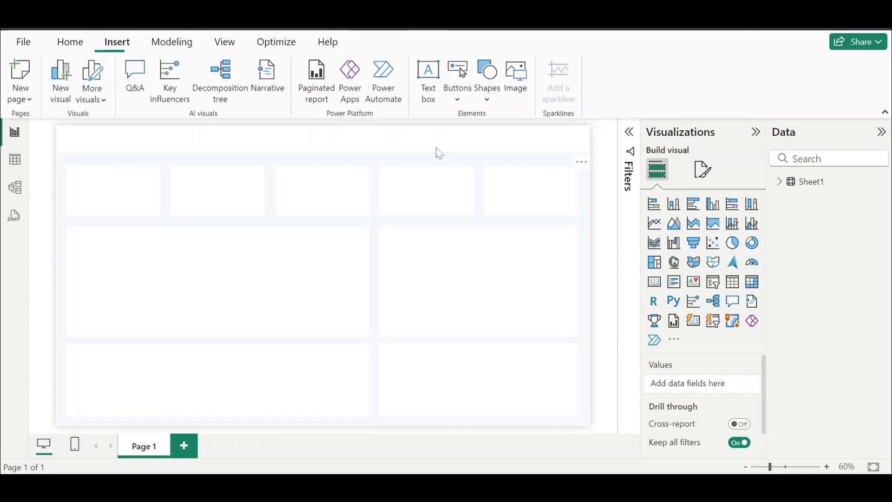
pyautogui.click(517, 77)
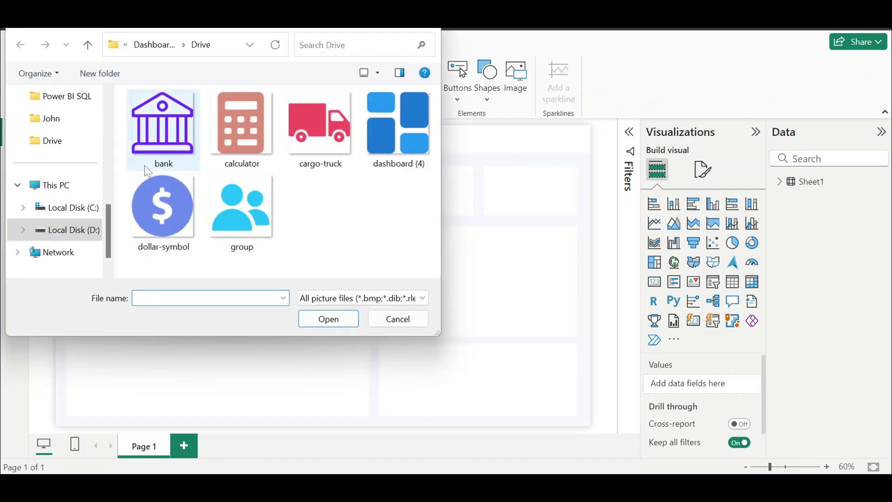
pyautogui.doubleClick(393, 136)
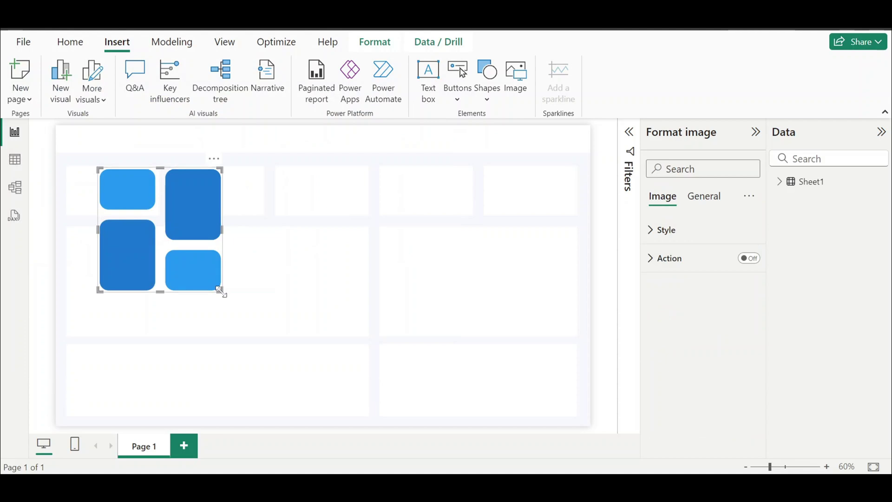
pyautogui.moveTo(220, 290); pyautogui.dragTo(71, 138)
pyautogui.click(377, 281)
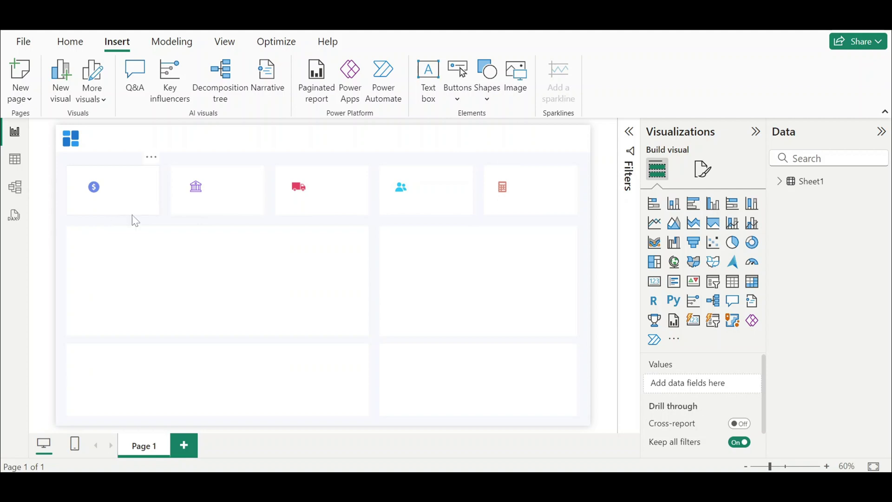
pyautogui.click(102, 185)
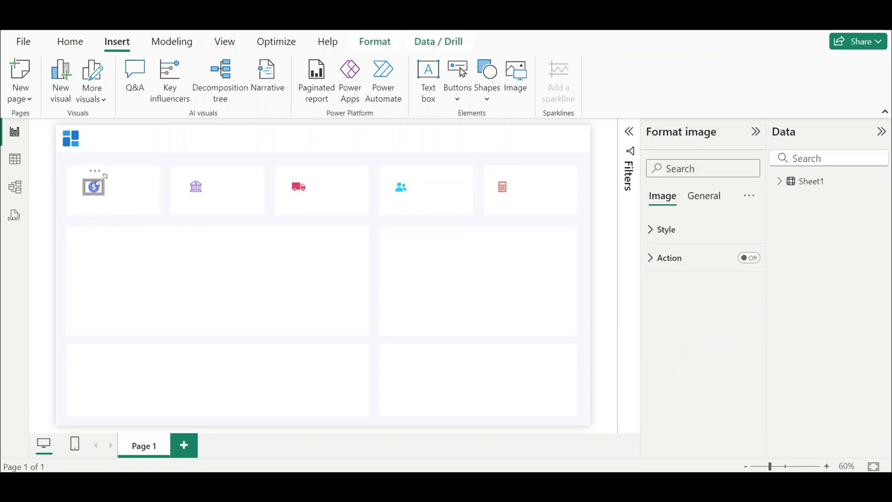
pyautogui.moveTo(103, 185)
pyautogui.mouseDown()
pyautogui.moveTo(119, 163)
pyautogui.moveTo(105, 182)
pyautogui.mouseUp()
pyautogui.click(162, 221)
pyautogui.click(94, 186)
pyautogui.click(376, 225)
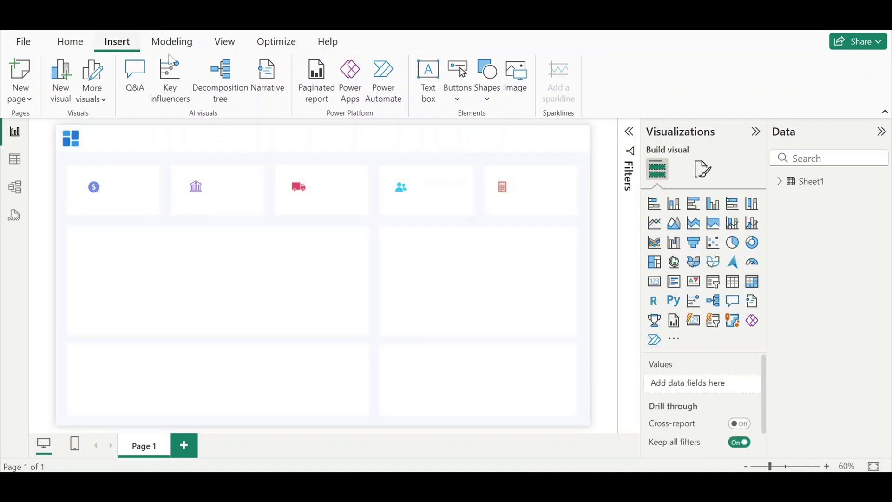
# Insert a rectangle shape and set its height to 48 and width to 52.
pyautogui.click(486, 98)
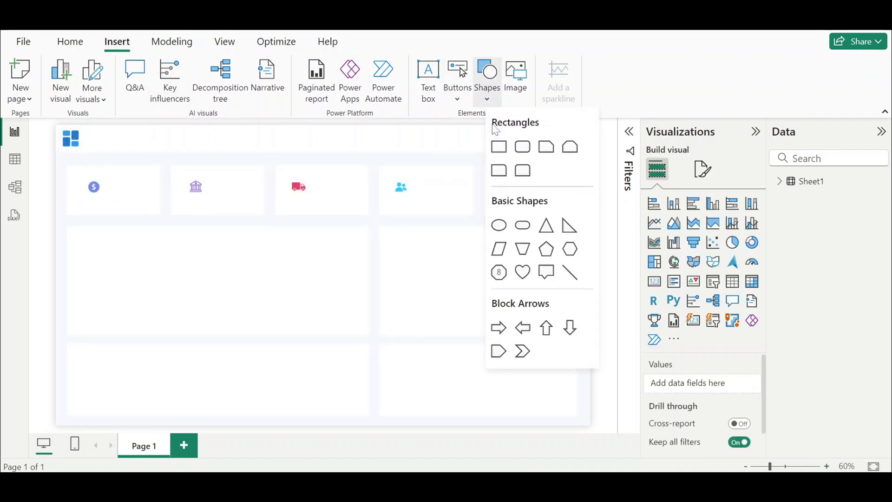
pyautogui.click(501, 148)
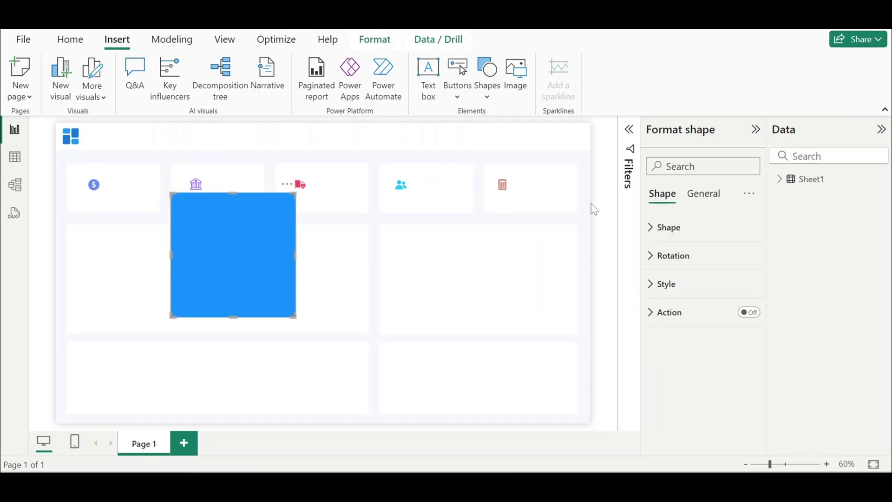
pyautogui.click(704, 194)
pyautogui.click(677, 228)
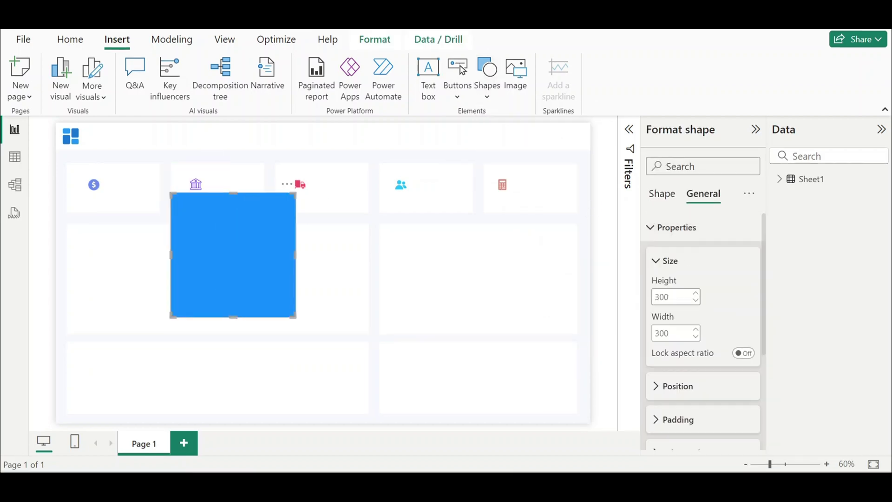
pyautogui.doubleClick(662, 297)
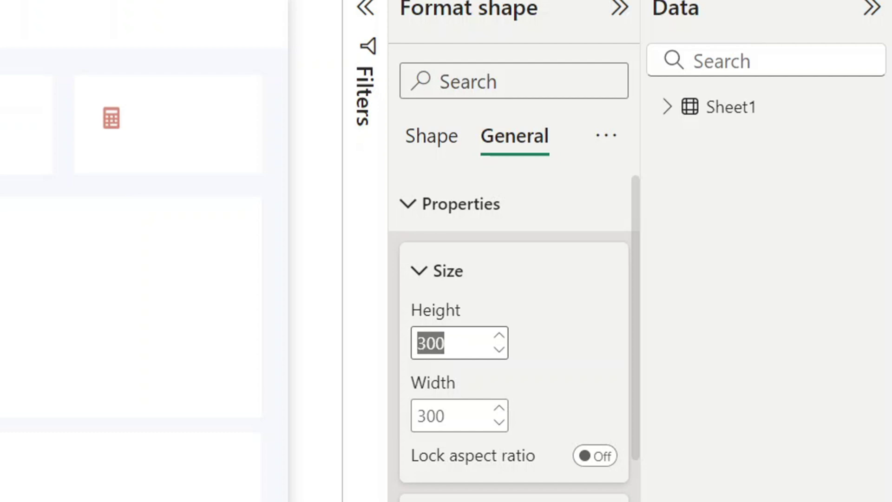
pyautogui.write('48')
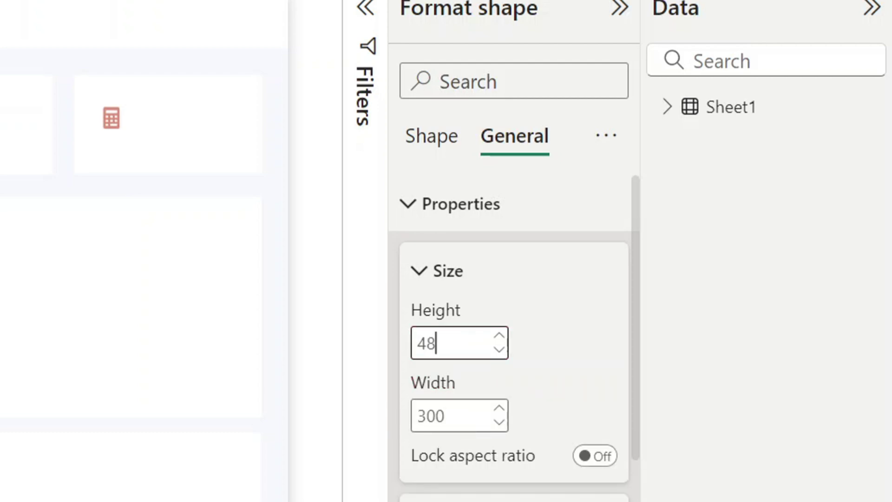
pyautogui.press('Tab')
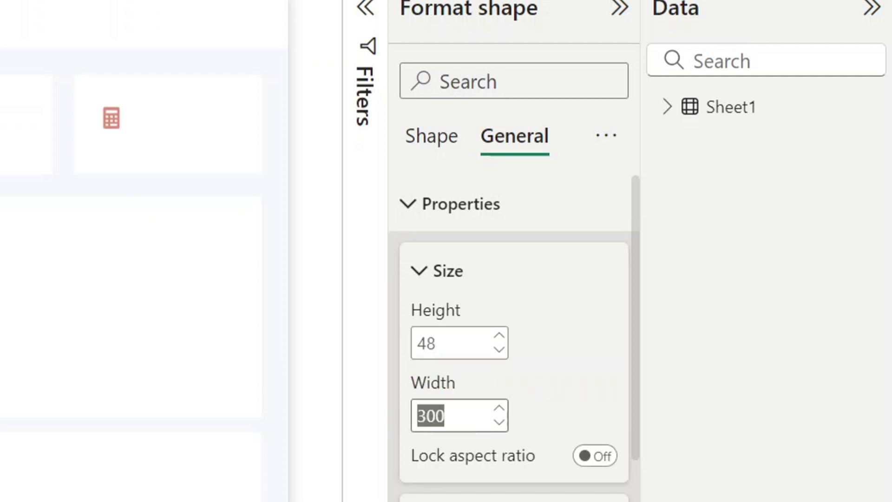
pyautogui.write('52')
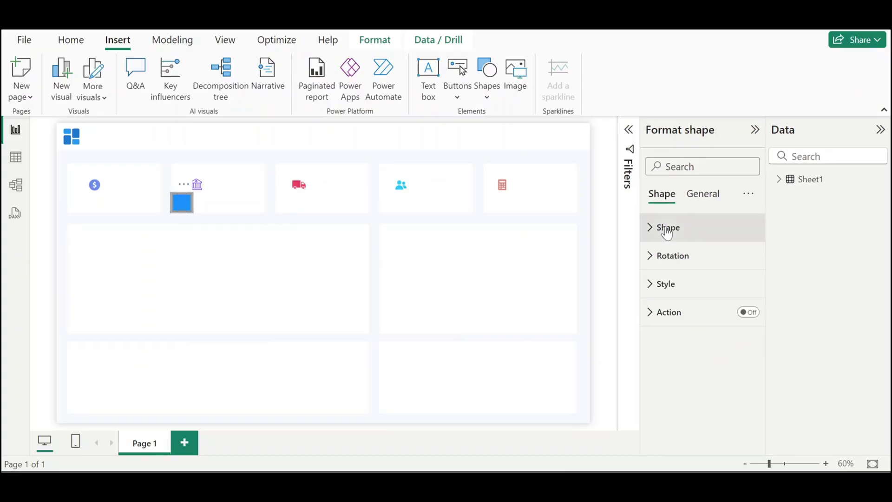
# Round the small blue rectangle's corners to 10 px and place it over the dollar icon in the first card.
pyautogui.click(673, 234)
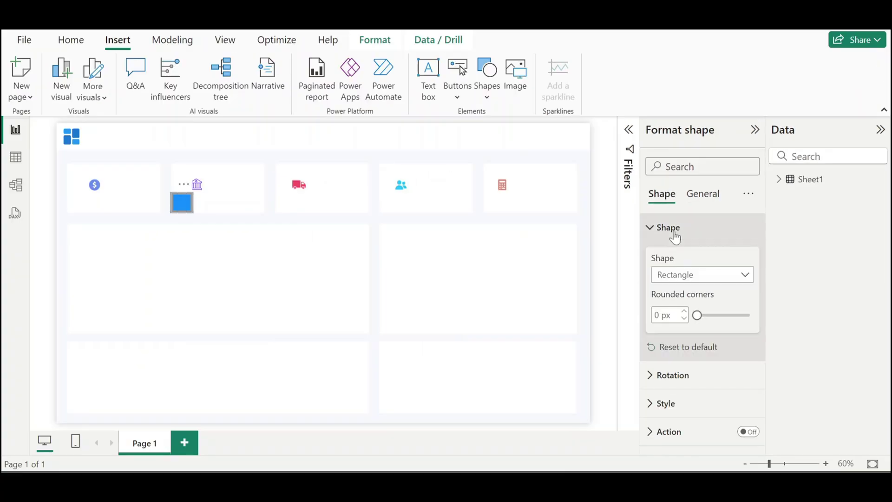
pyautogui.click(698, 315)
pyautogui.click(683, 311)
pyautogui.click(683, 312)
pyautogui.click(683, 311)
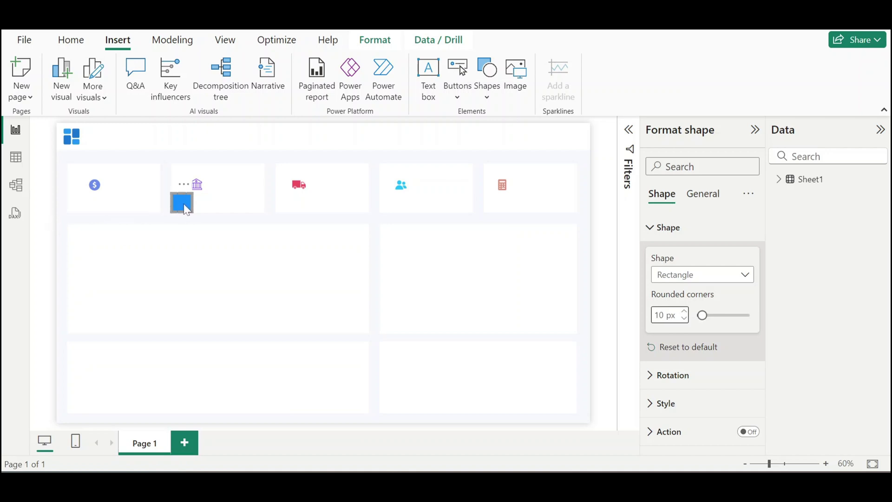
pyautogui.moveTo(186, 208); pyautogui.dragTo(100, 193)
# Set the fill transparency of the small blue rectangle over the dollar icon to 90%.
pyautogui.click(659, 229)
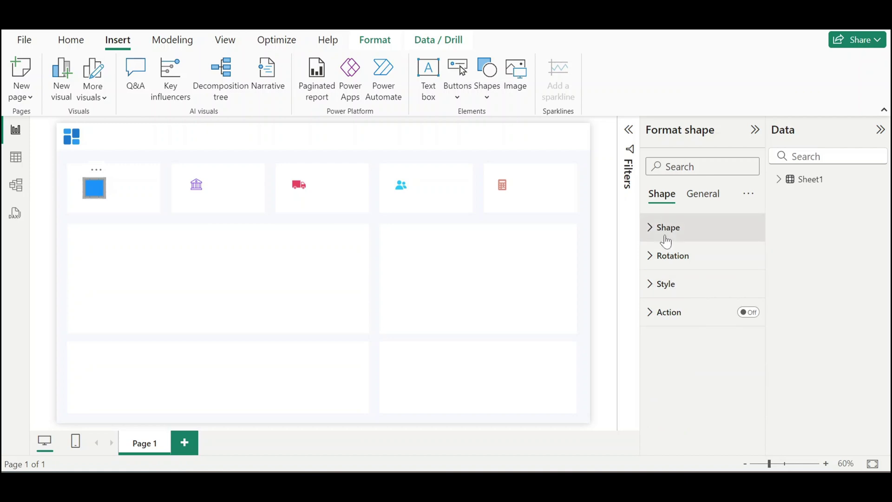
pyautogui.click(673, 284)
pyautogui.moveTo(697, 323); pyautogui.dragTo(744, 325)
pyautogui.click(684, 328)
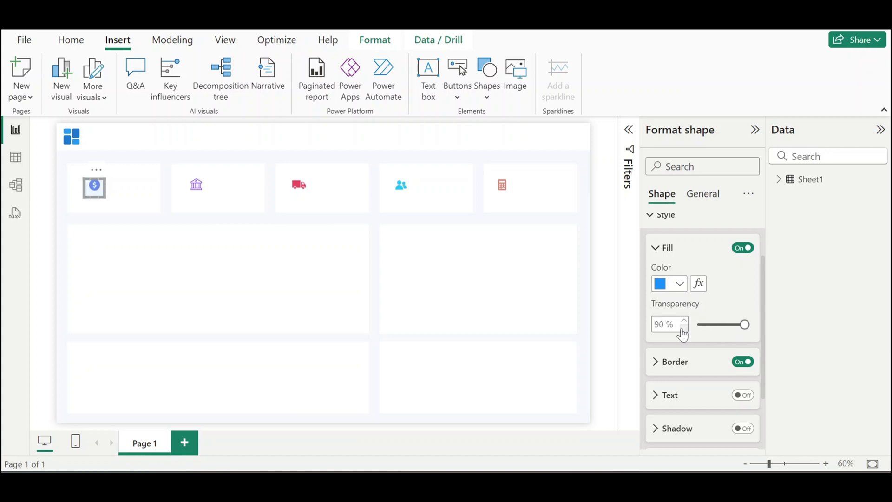
pyautogui.scroll(-2, 95, 228)
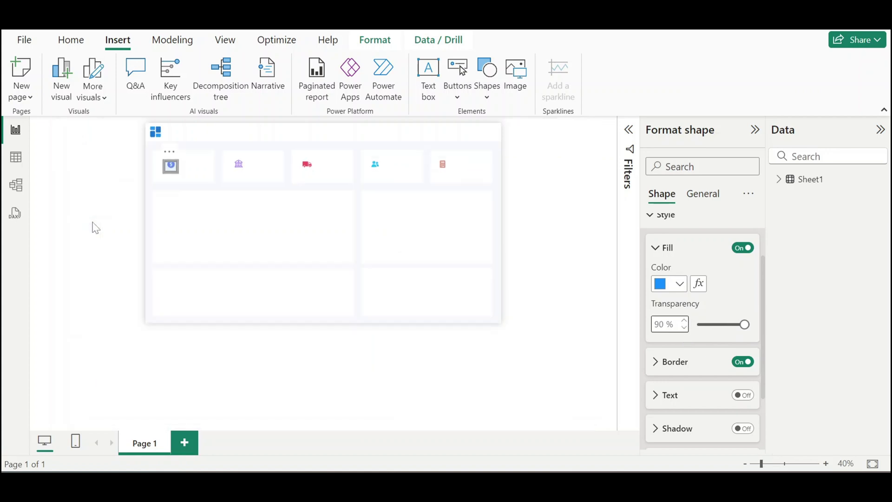
pyautogui.scroll(6, 217, 183)
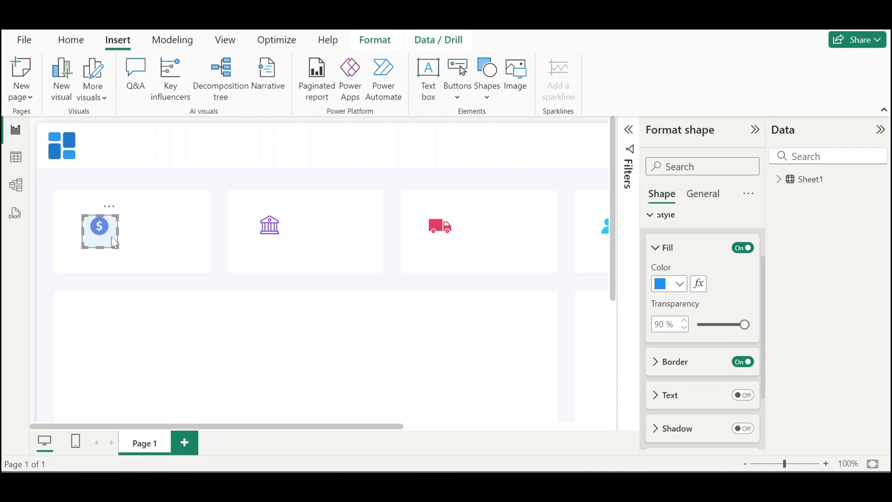
# Centre the small blue rectangle over the dollar icon in the first card and turn off its border.
pyautogui.moveTo(114, 244); pyautogui.dragTo(112, 240)
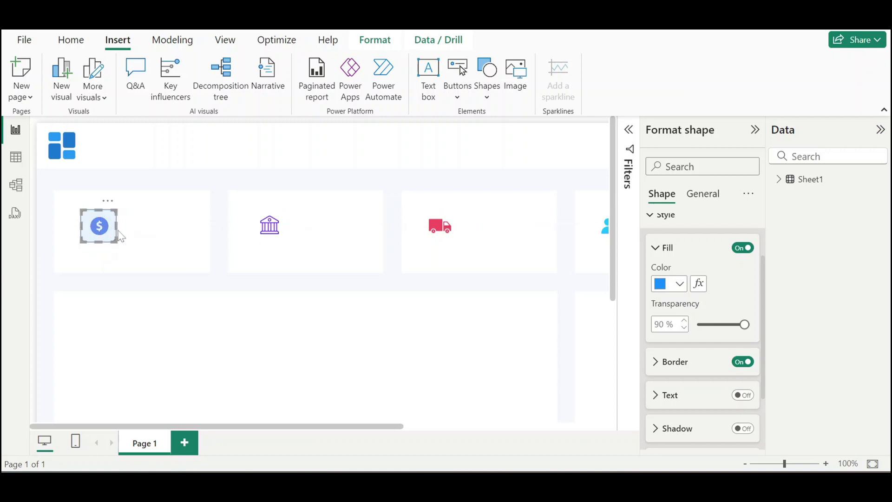
pyautogui.click(744, 362)
# Paste copies of the tinted rectangle and place one over the icon in each of the other four cards.
pyautogui.hotkey('ctrl', 'v')
pyautogui.hotkey('ctrl', 'v')
pyautogui.hotkey('ctrl', 'v')
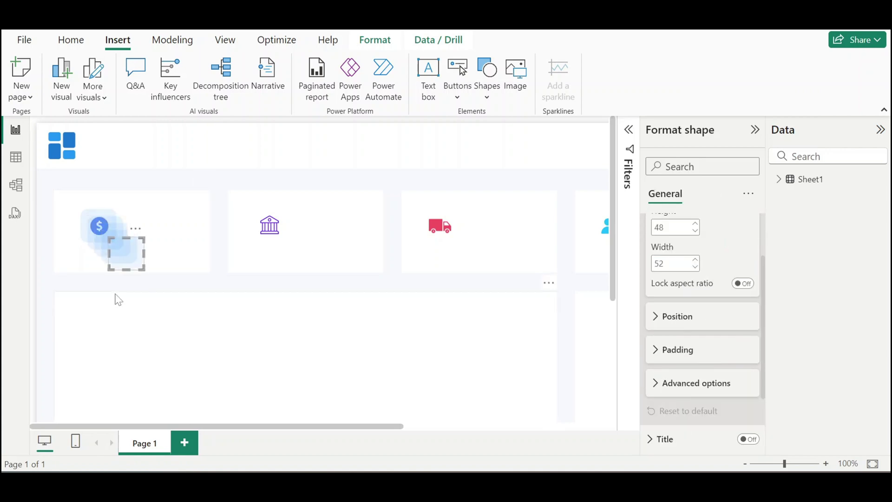
pyautogui.scroll(-3, 116, 299)
pyautogui.moveTo(102, 193); pyautogui.dragTo(560, 181)
pyautogui.moveTo(105, 219); pyautogui.dragTo(199, 195)
pyautogui.click(166, 244)
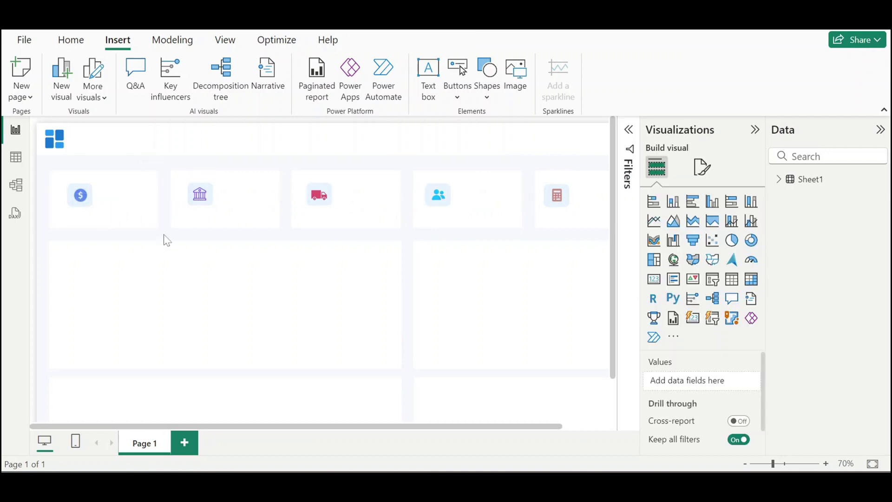
# Set the fill colour of the rectangle over the dollar icon to #5D7DEB, copied from the Notepad colour list.
pyautogui.click(89, 207)
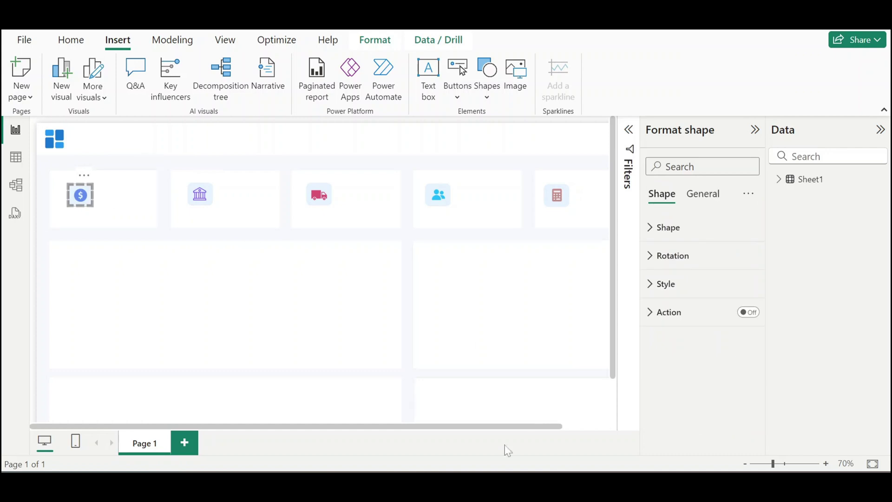
pyautogui.hotkey('alt', 'Tab')
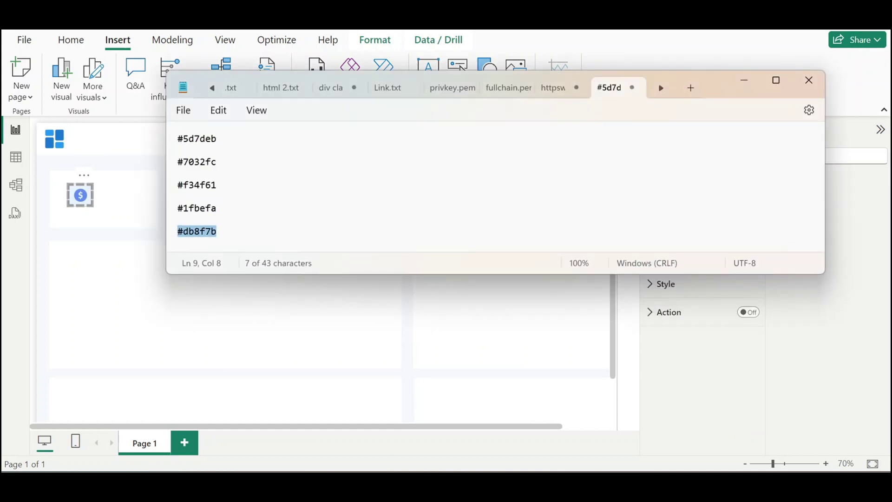
pyautogui.moveTo(178, 138); pyautogui.dragTo(177, 145)
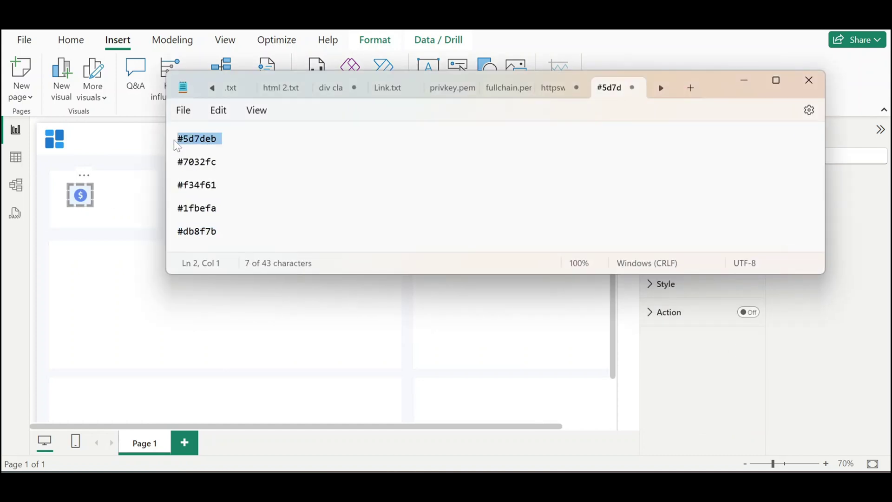
pyautogui.click(744, 81)
pyautogui.click(706, 228)
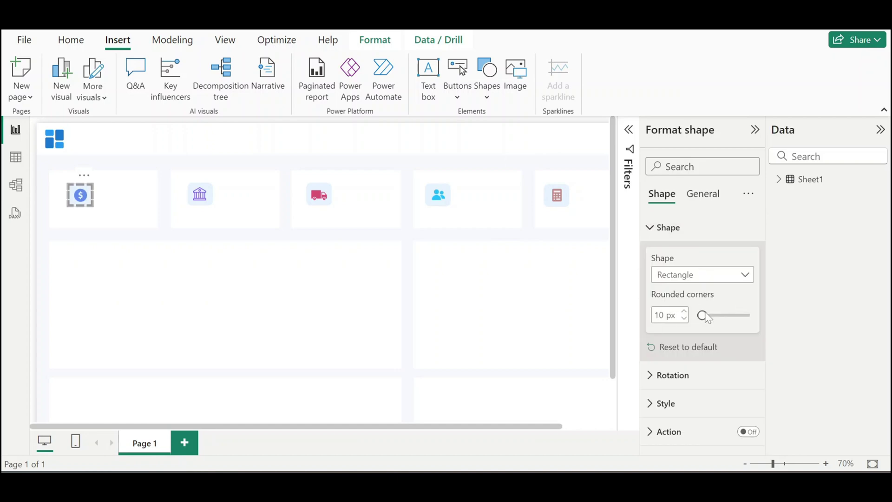
pyautogui.click(676, 406)
pyautogui.scroll(-3, 676, 415)
pyautogui.click(678, 264)
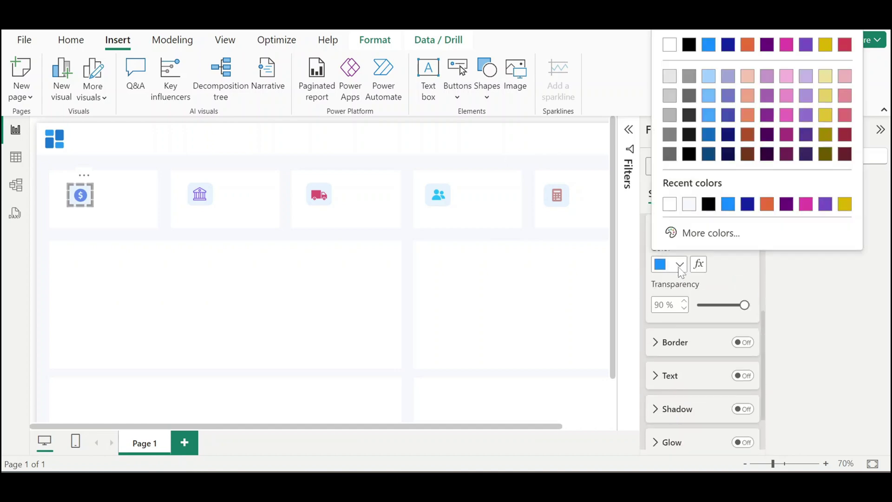
pyautogui.click(697, 234)
pyautogui.write('#5D7DEB')
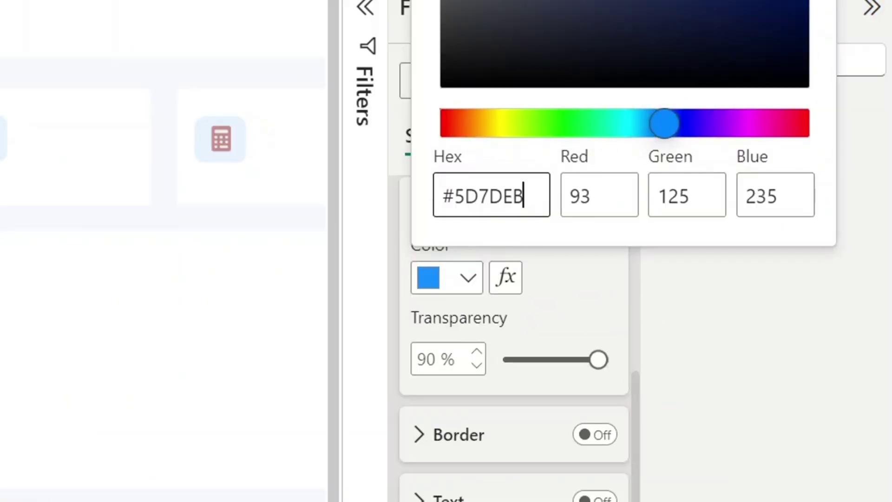
pyautogui.press('Return')
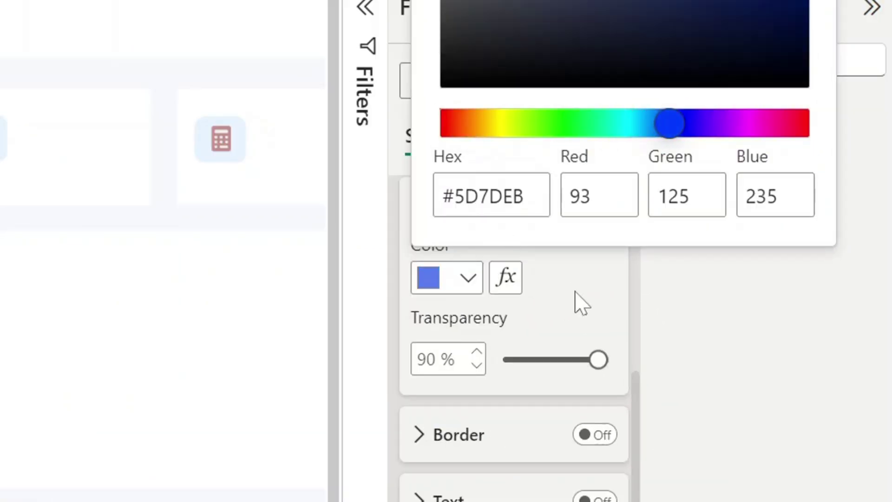
pyautogui.click(582, 302)
# Set the fill colour of the rectangle over the bank icon to #7032FC, copied from the Notepad colour list.
pyautogui.click(210, 205)
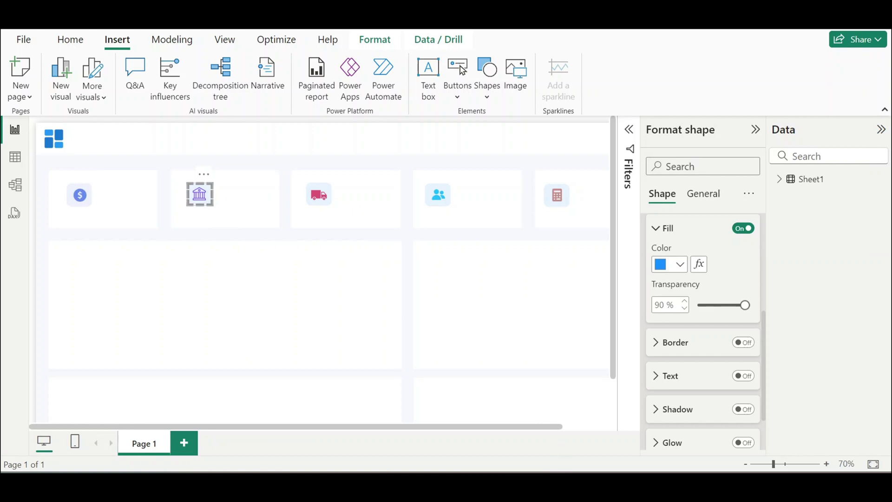
pyautogui.hotkey('alt', 'Tab')
pyautogui.moveTo(216, 162); pyautogui.dragTo(178, 162)
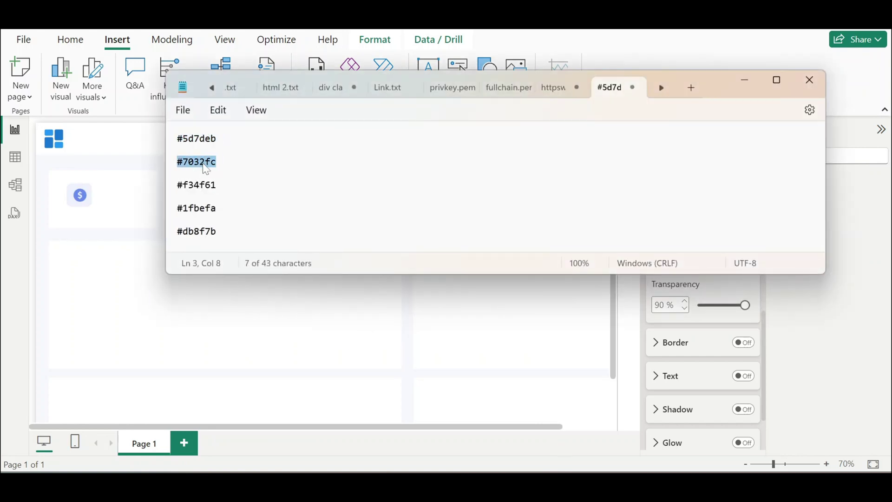
pyautogui.click(744, 81)
pyautogui.click(680, 263)
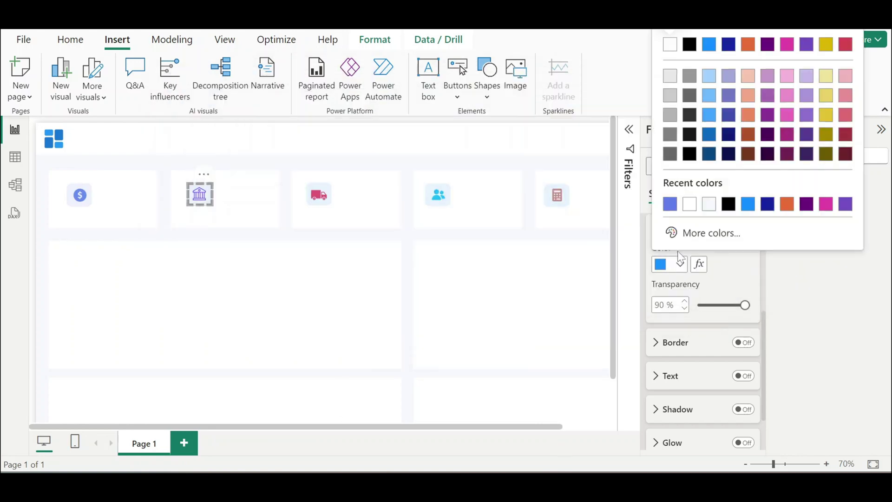
pyautogui.click(694, 231)
pyautogui.write('#7032FC')
pyautogui.click(579, 295)
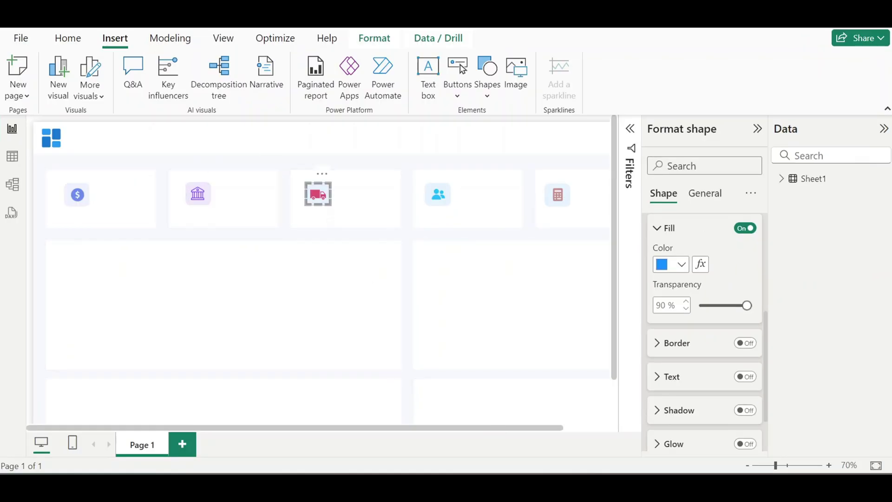
# Set the fill colour of the rectangle over the truck icon to #F34F61, copied from the Notepad colour list.
pyautogui.hotkey('alt', 'Tab')
pyautogui.moveTo(215, 185); pyautogui.dragTo(182, 188)
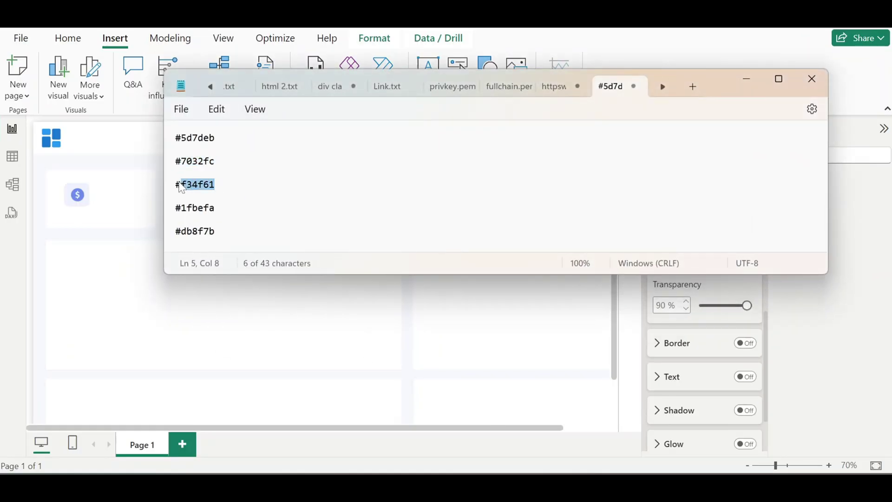
pyautogui.click(746, 79)
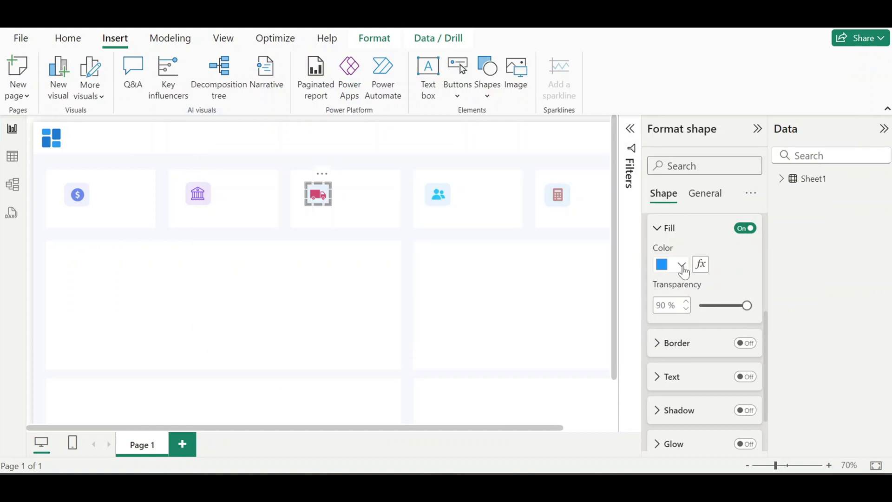
pyautogui.click(680, 263)
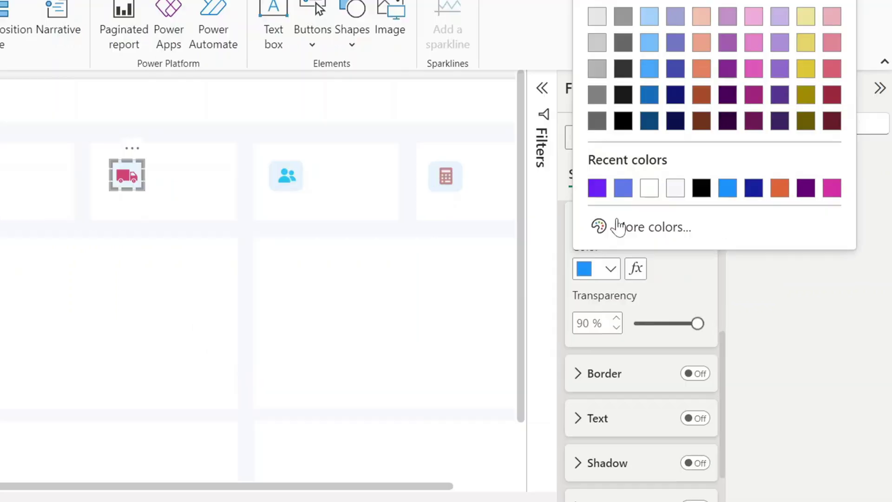
pyautogui.click(618, 228)
pyautogui.write('#F34F61')
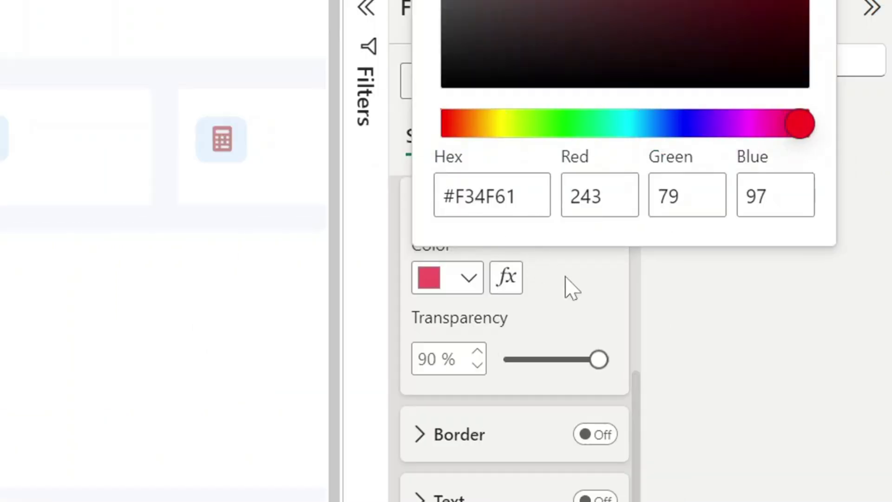
pyautogui.click(680, 275)
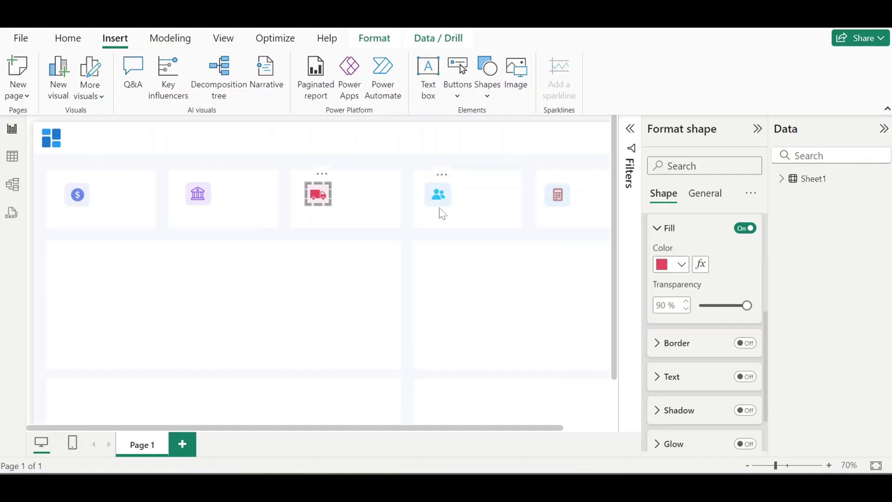
# Set the fill colour of the rectangle over the people icon to #1FBEFA, copied from the Notepad colour list.
pyautogui.click(439, 196)
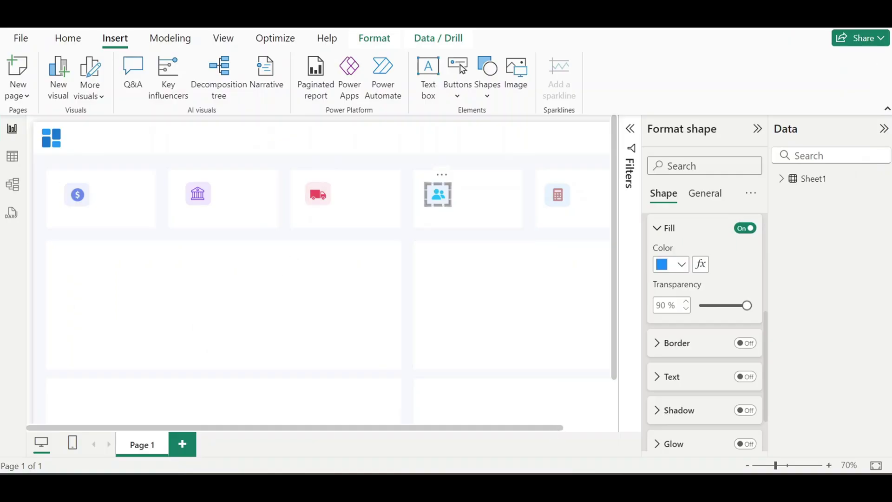
pyautogui.hotkey('alt', 'Tab')
pyautogui.click(176, 219)
pyautogui.doubleClick(195, 215)
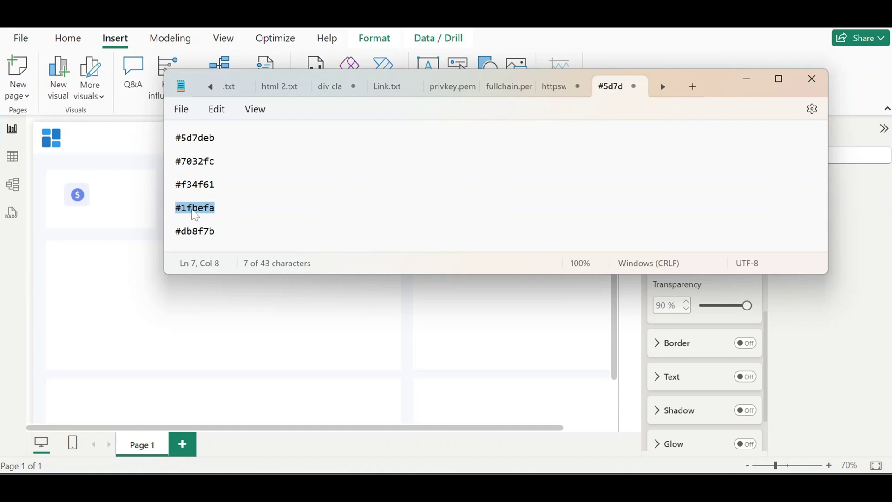
pyautogui.click(747, 80)
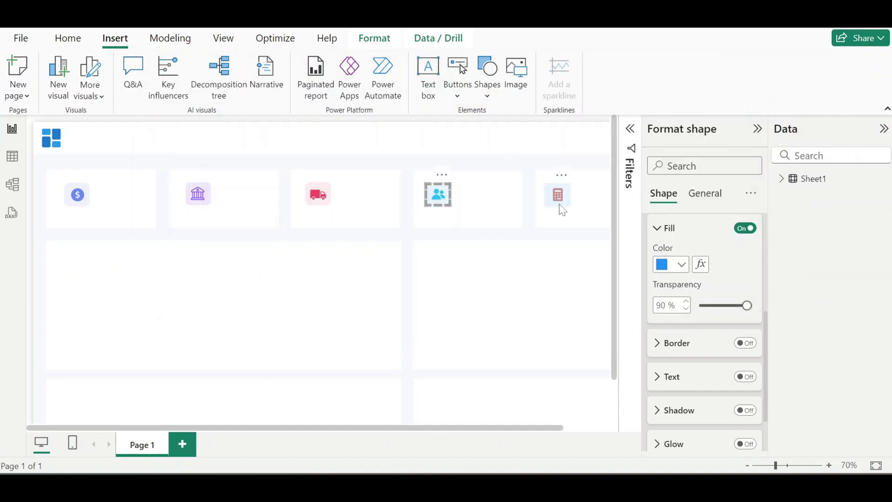
pyautogui.click(681, 265)
pyautogui.click(697, 233)
pyautogui.write('#1FBEFA')
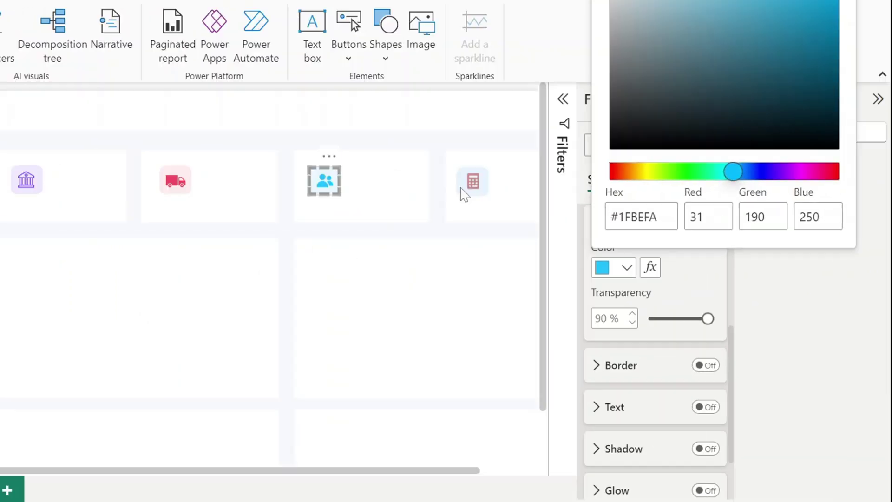
pyautogui.click(233, 343)
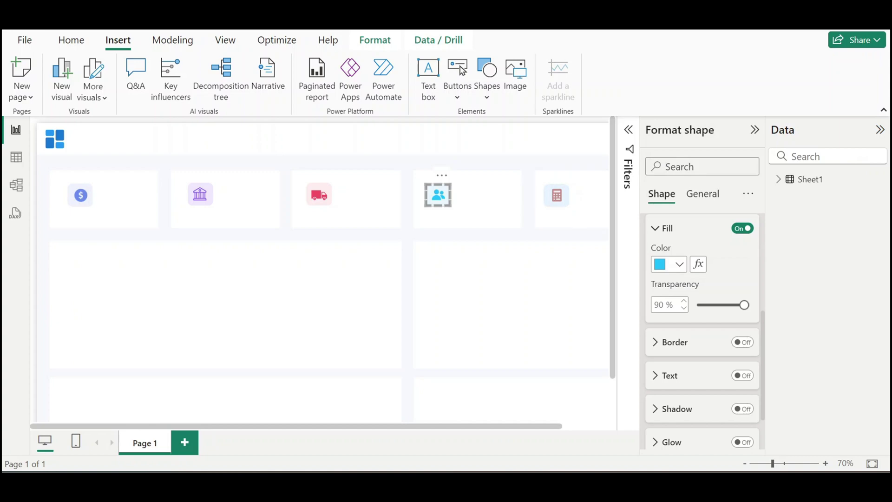
# Set the fill colour of the rectangle over the calculator icon to #DB8F7B, copied from the Notepad colour list.
pyautogui.hotkey('alt', 'Tab')
pyautogui.moveTo(217, 231); pyautogui.dragTo(176, 233)
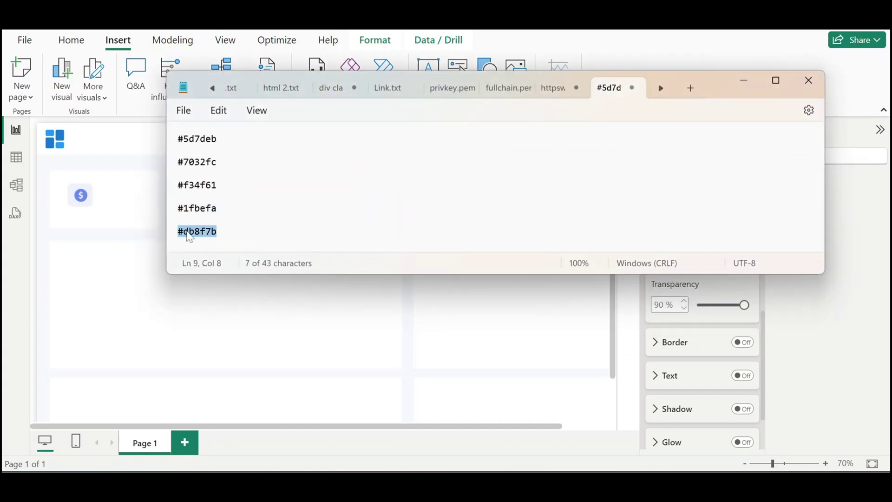
pyautogui.click(743, 82)
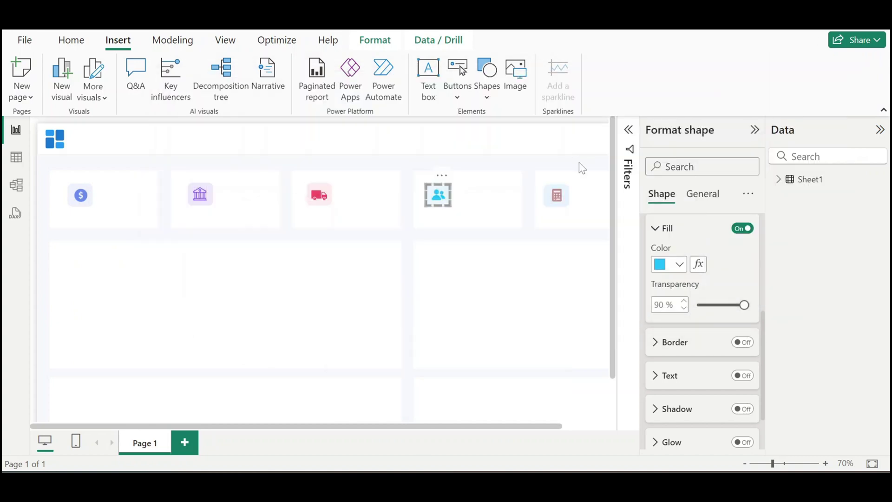
pyautogui.click(565, 205)
pyautogui.click(674, 264)
pyautogui.click(706, 232)
pyautogui.write('#DB8F7B')
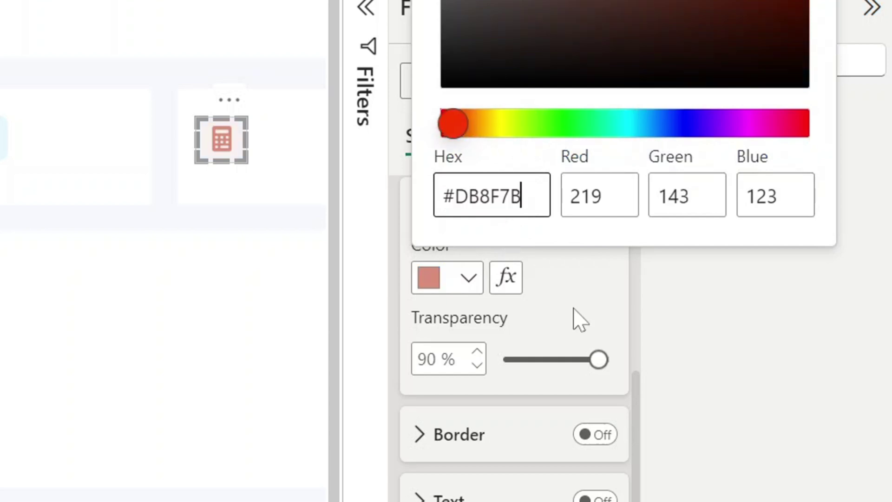
pyautogui.click(576, 320)
# Insert a text box reading "Finance Dashboard" and format the text as bold at size 20.
pyautogui.click(67, 232)
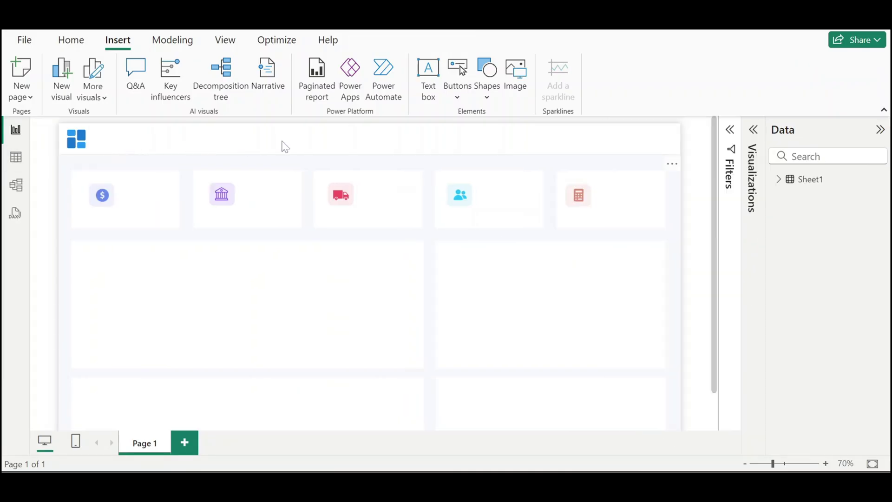
pyautogui.click(422, 70)
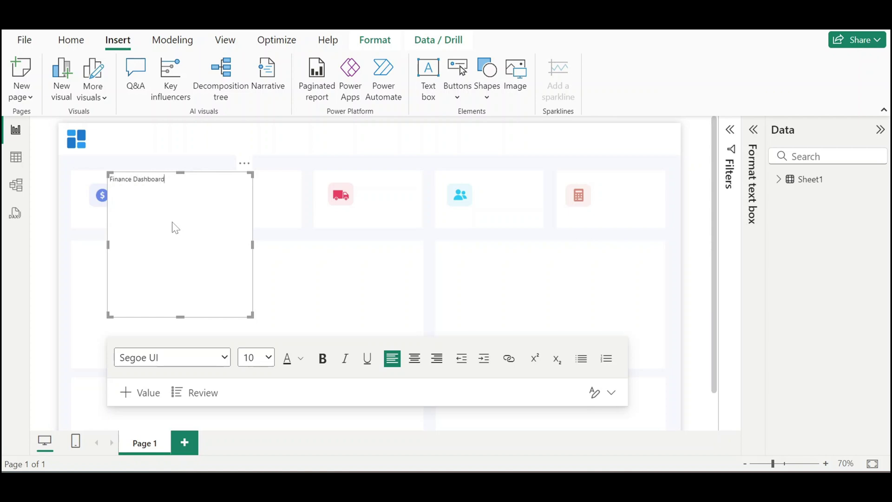
pyautogui.hotkey('ctrl', 'a')
pyautogui.click(268, 357)
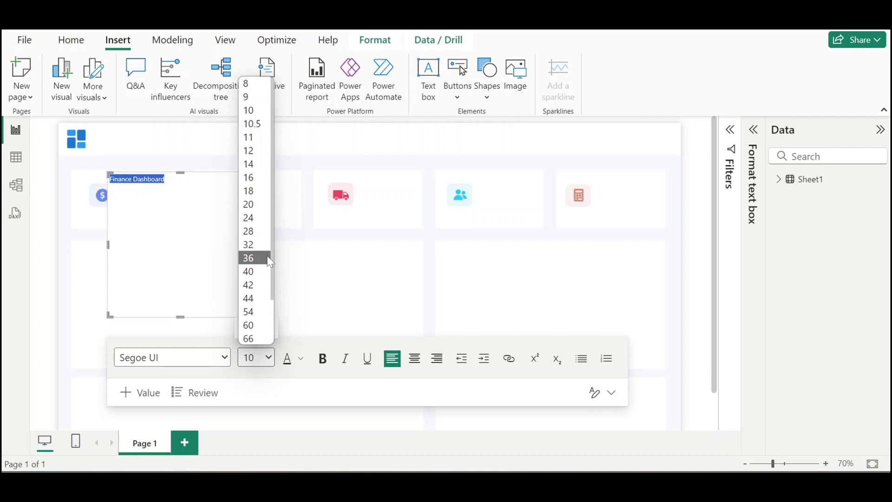
pyautogui.click(267, 204)
pyautogui.click(322, 367)
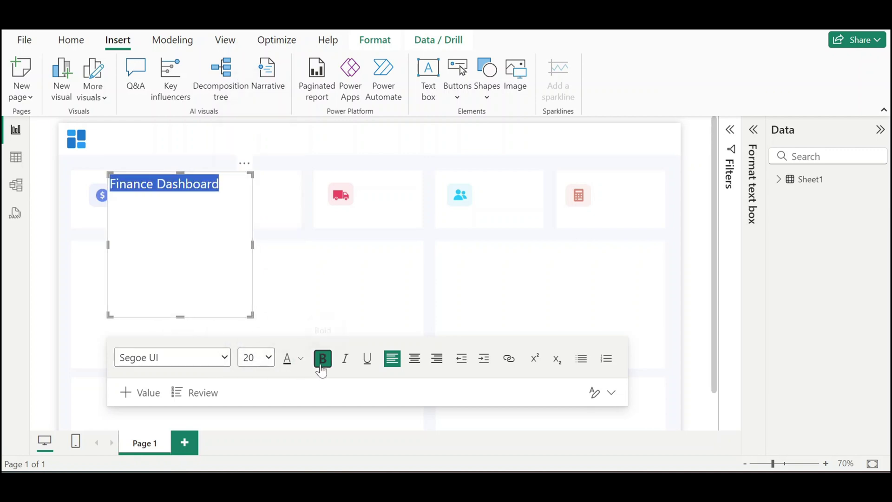
# Shorten the "Finance Dashboard" text box to fit closely around its single line and turn off its background.
pyautogui.click(754, 129)
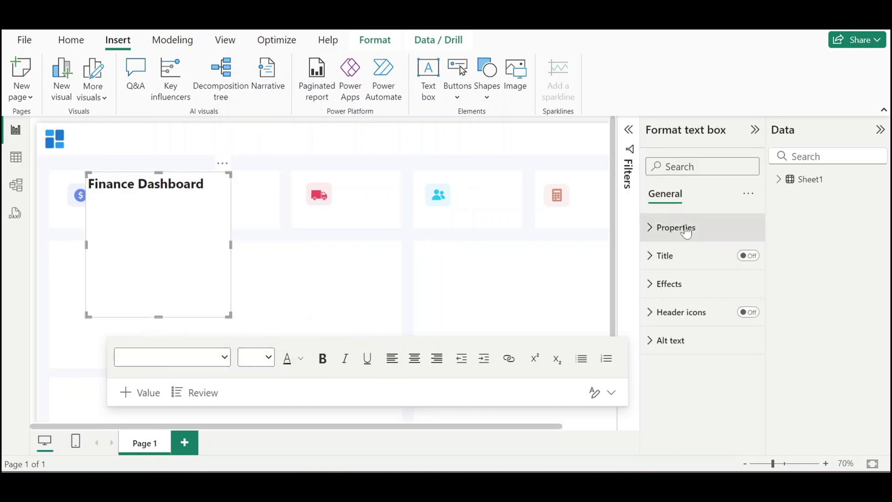
pyautogui.click(183, 261)
pyautogui.moveTo(159, 315); pyautogui.dragTo(171, 232)
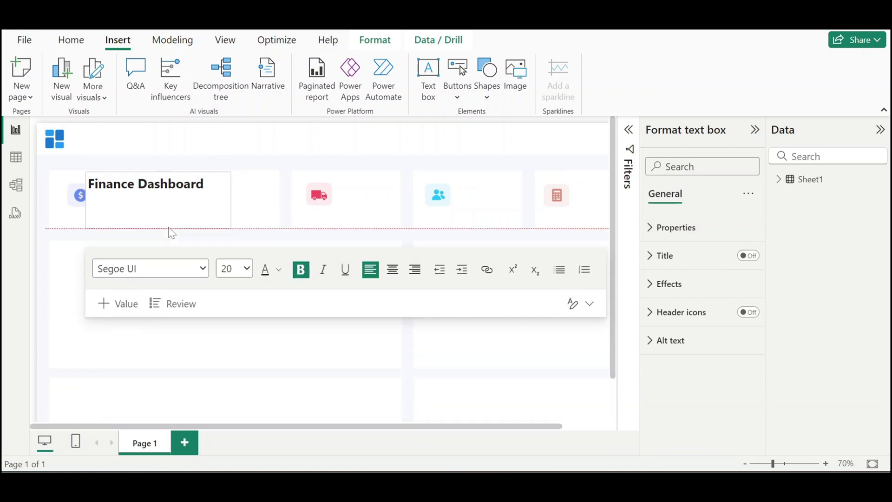
pyautogui.click(669, 283)
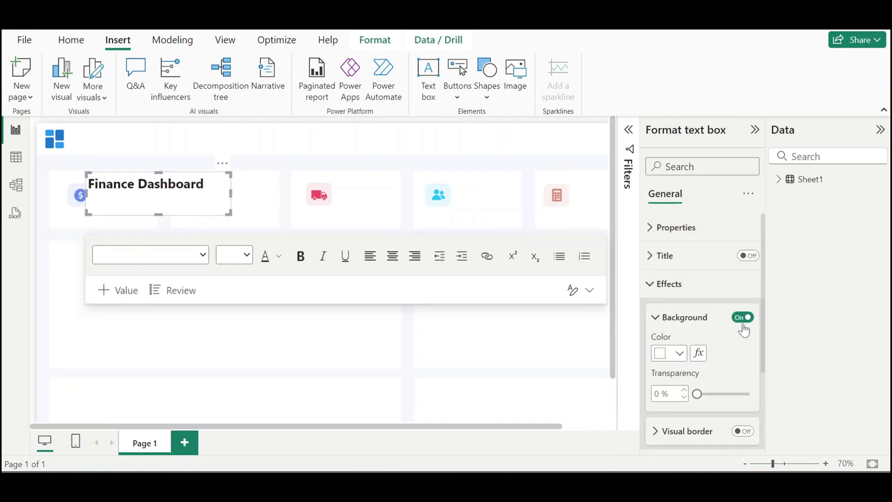
pyautogui.click(743, 318)
pyautogui.moveTo(161, 214); pyautogui.dragTo(160, 203)
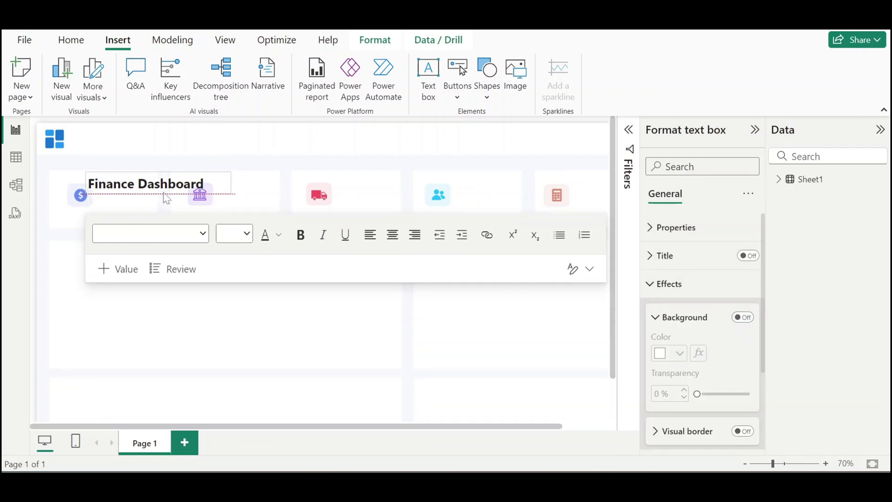
# Move the "Finance Dashboard" text box into the header beside the logo and reduce its height slightly.
pyautogui.moveTo(225, 171); pyautogui.dragTo(209, 127)
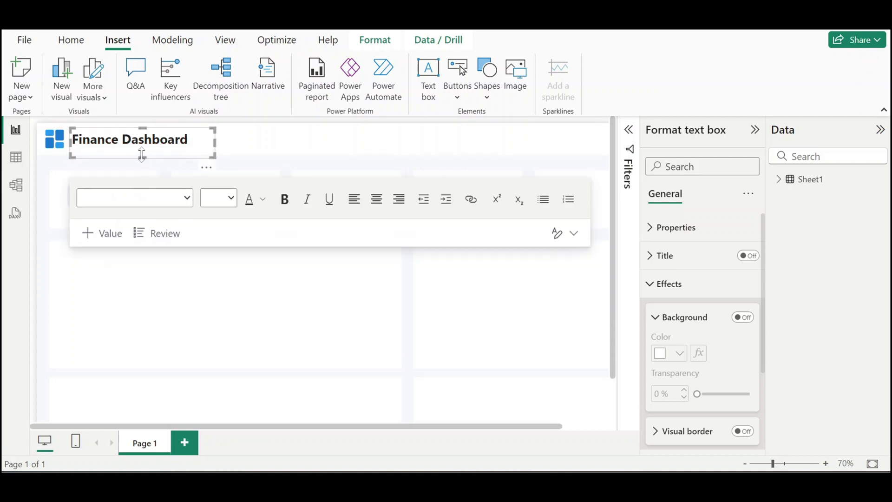
pyautogui.moveTo(142, 154); pyautogui.dragTo(142, 151)
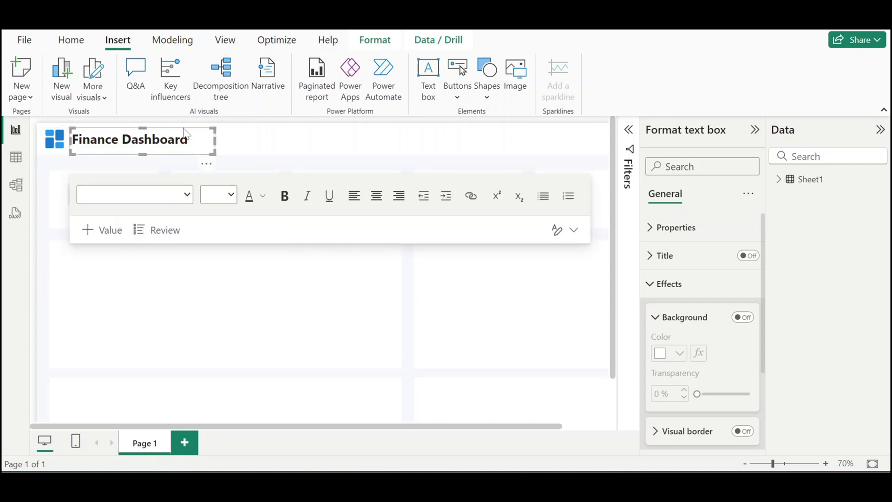
# Duplicate the title text box, place the copy further along the header and replace its text with "FISCAL YEAR".
pyautogui.moveTo(215, 142); pyautogui.dragTo(349, 139)
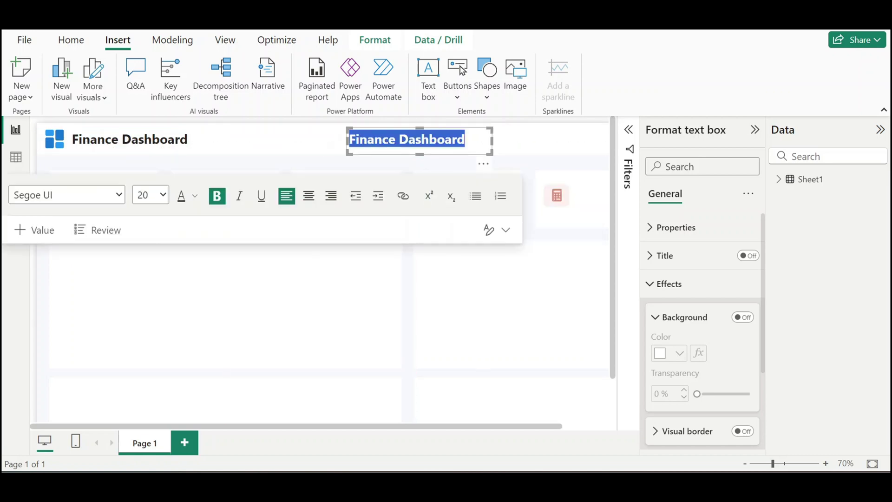
pyautogui.write('FISC')
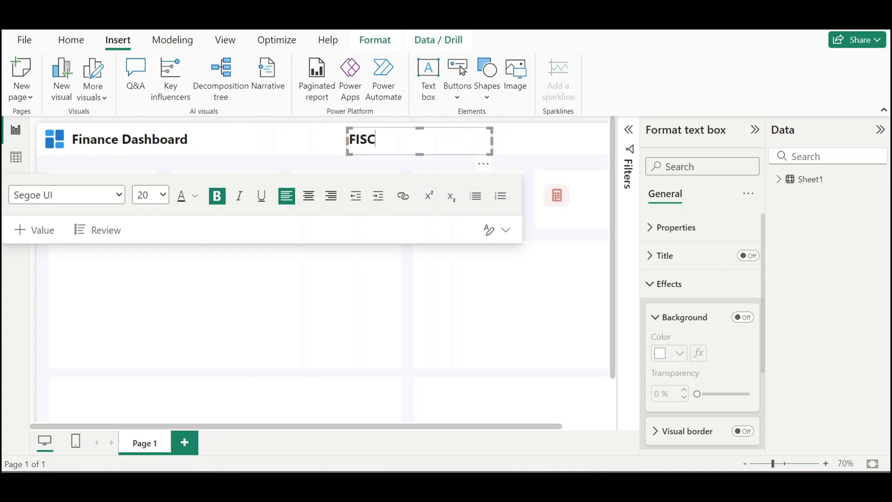
pyautogui.write('AL YEAR')
# Format the "FISCAL YEAR" text as size 12, not bold, in the DIN font.
pyautogui.hotkey('ctrl', 'a')
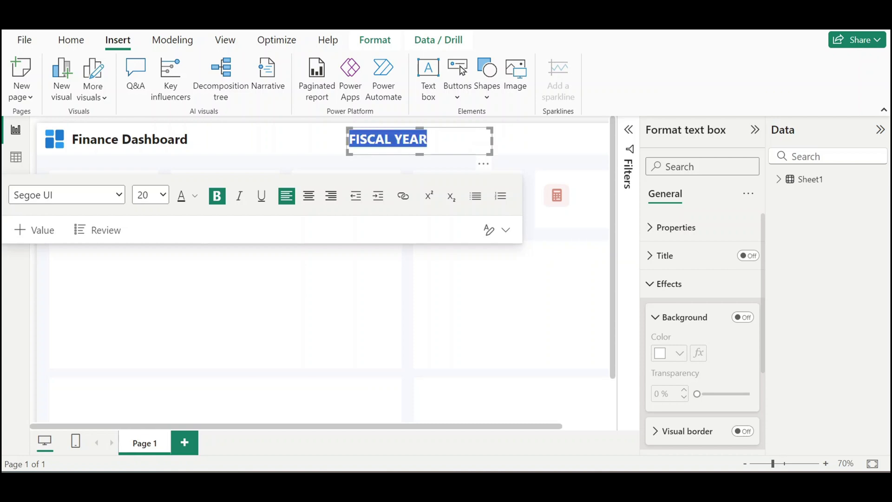
pyautogui.click(163, 195)
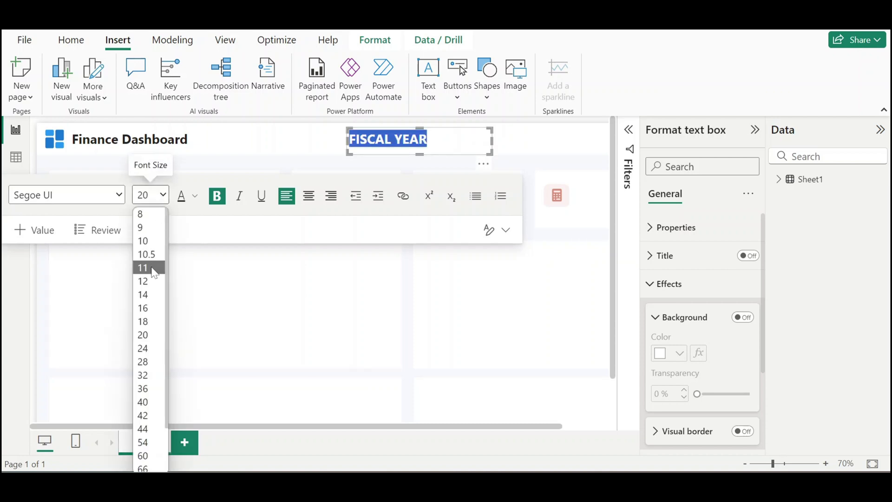
pyautogui.click(145, 281)
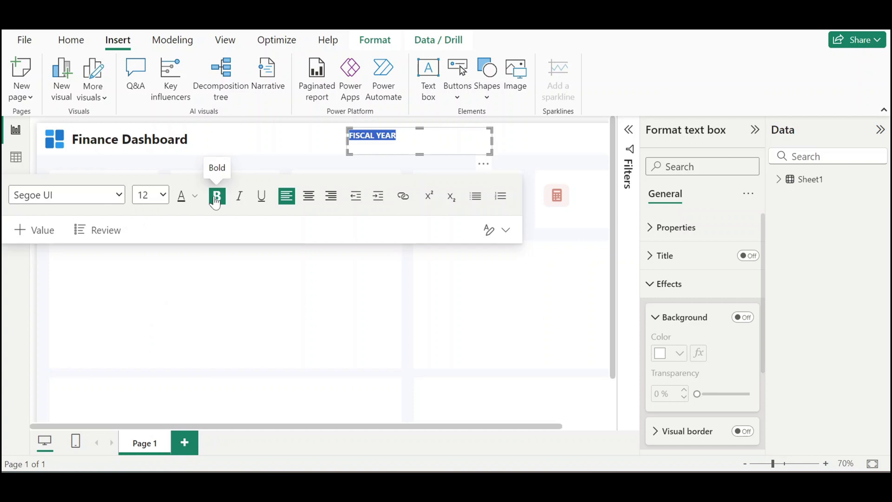
pyautogui.click(215, 198)
pyautogui.click(65, 195)
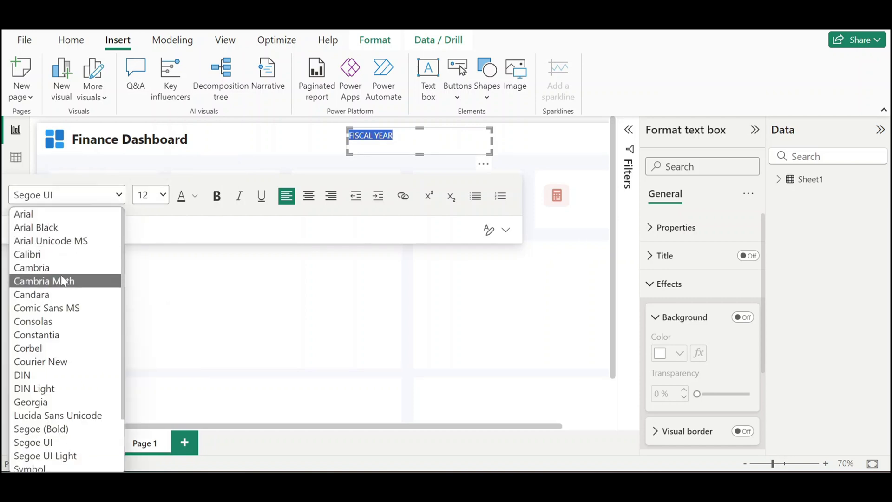
pyautogui.click(53, 375)
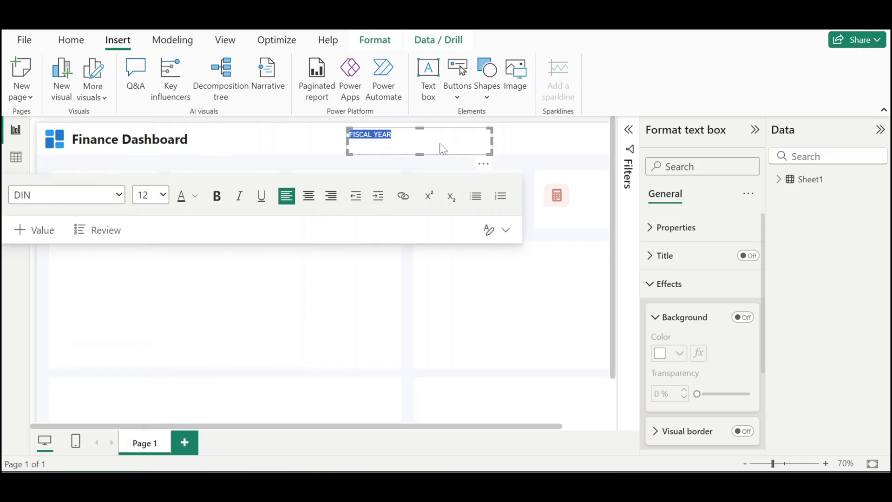
# Shrink the "FISCAL YEAR" text box to fit its text and move it further right in the header.
pyautogui.moveTo(487, 148); pyautogui.dragTo(401, 127)
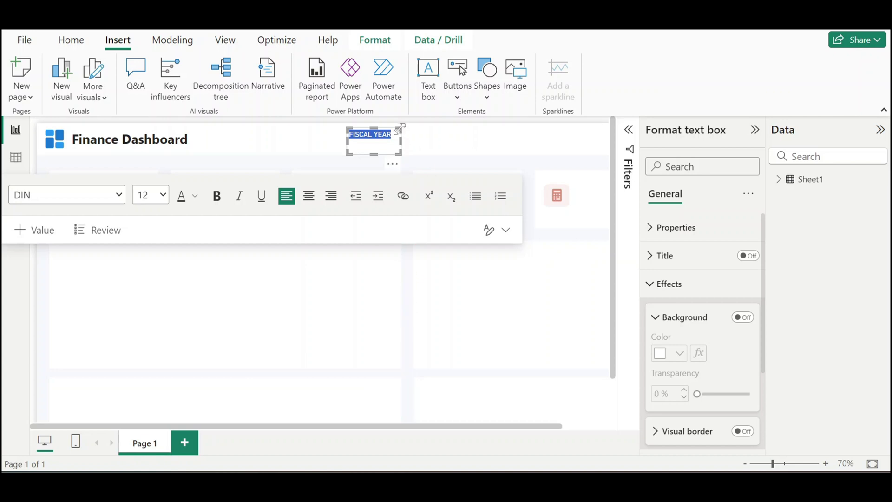
pyautogui.moveTo(397, 167); pyautogui.dragTo(446, 174)
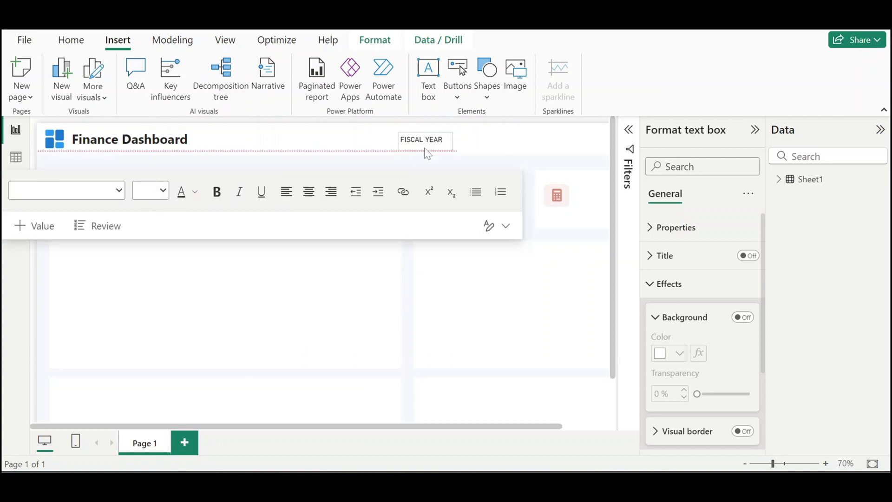
pyautogui.click(500, 165)
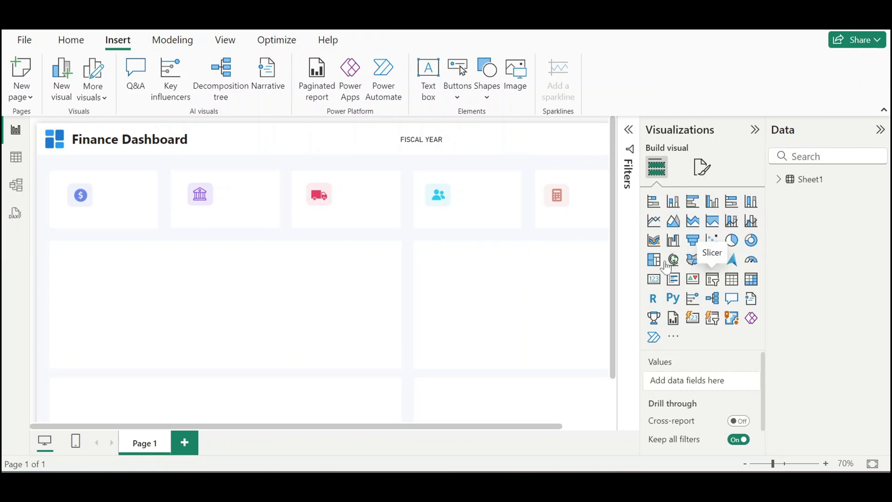
# Insert a slicer on the page and assign the Date field from Sheet1 to it.
pyautogui.click(716, 286)
pyautogui.moveTo(240, 248); pyautogui.dragTo(401, 248)
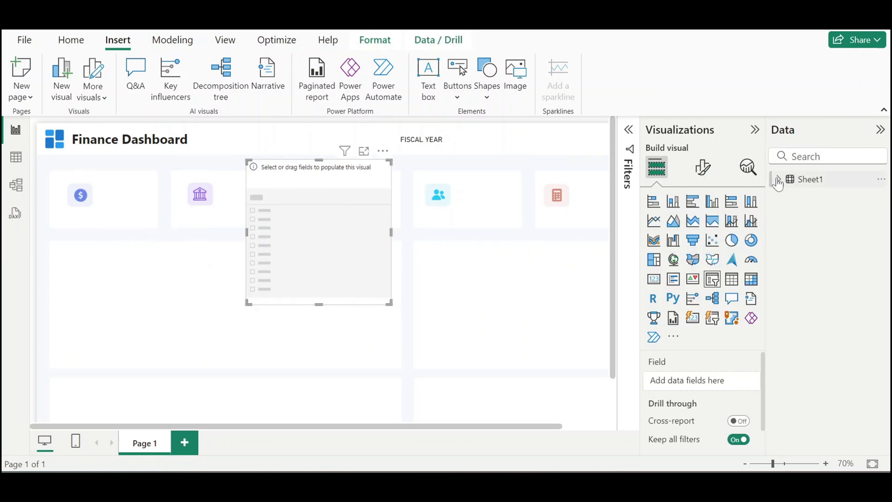
pyautogui.click(779, 178)
pyautogui.moveTo(822, 250); pyautogui.dragTo(717, 387)
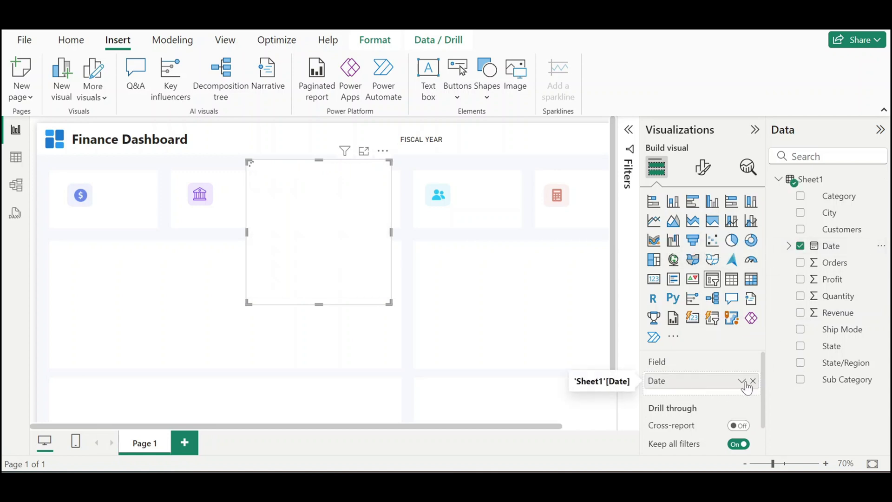
# Switch the slicer's Date field to Date Hierarchy and remove Quarter, Month and Day so only Year remains.
pyautogui.click(741, 382)
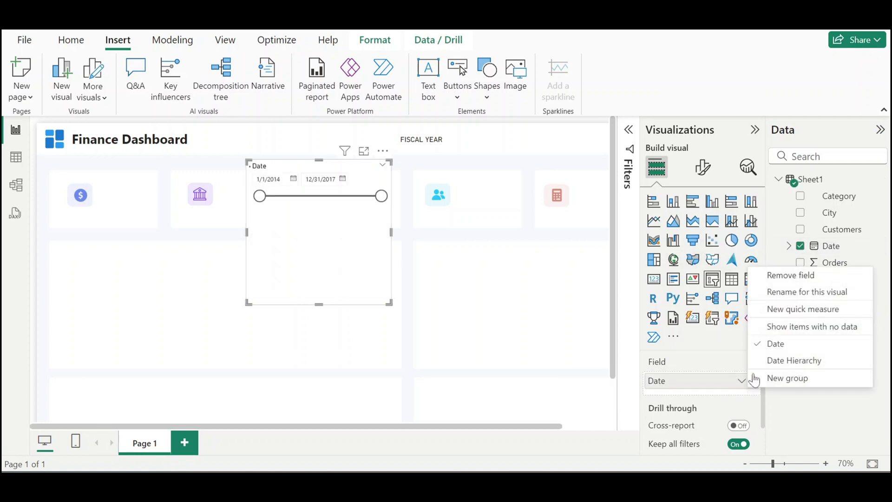
pyautogui.click(772, 362)
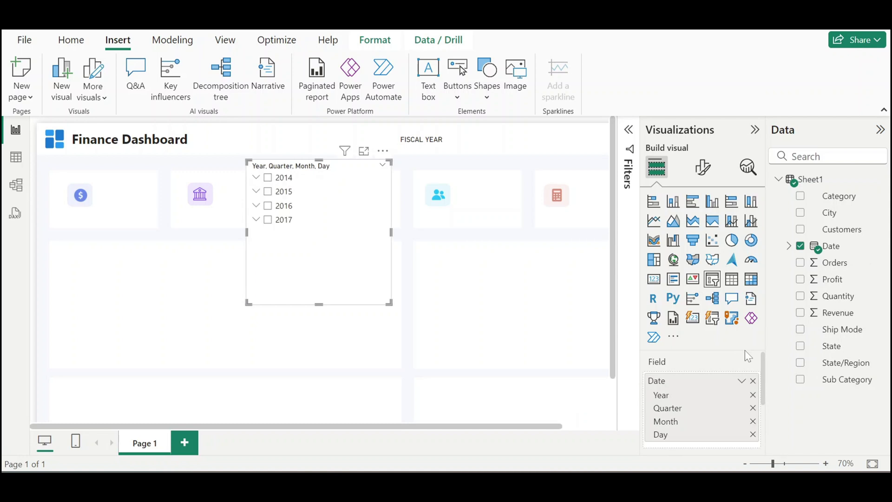
pyautogui.click(753, 408)
pyautogui.click(753, 408)
pyautogui.click(753, 407)
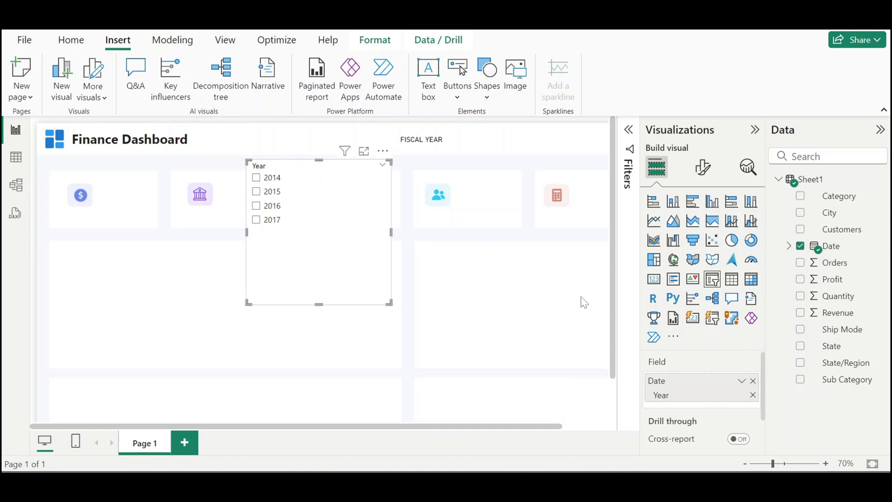
# Reduce the height of the year slicer and set its style to Tile.
pyautogui.moveTo(318, 304); pyautogui.dragTo(319, 240)
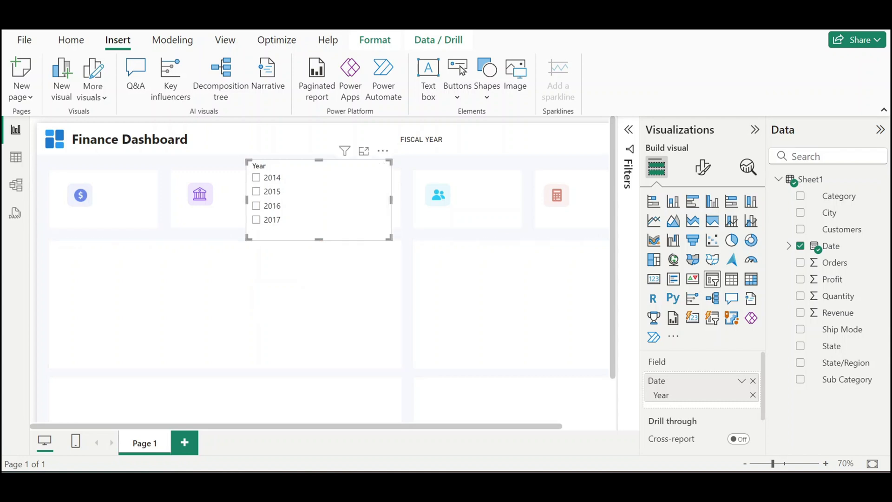
pyautogui.click(703, 168)
pyautogui.click(679, 262)
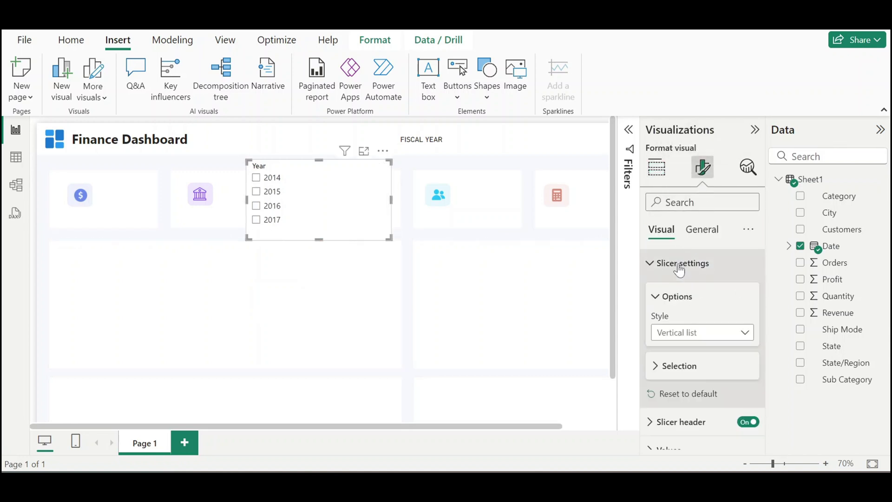
pyautogui.click(703, 332)
pyautogui.click(691, 368)
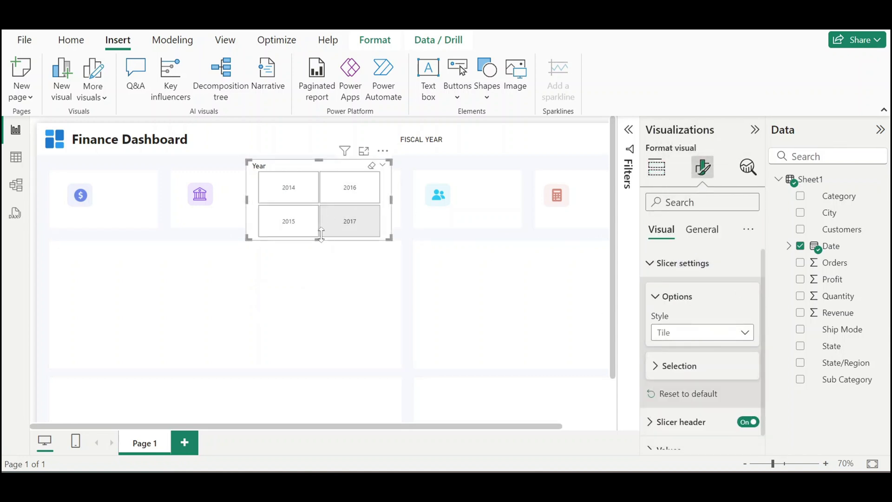
# Shrink the year slicer to a single row of tiles and place it in the header beside "FISCAL YEAR".
pyautogui.moveTo(318, 239); pyautogui.dragTo(318, 186)
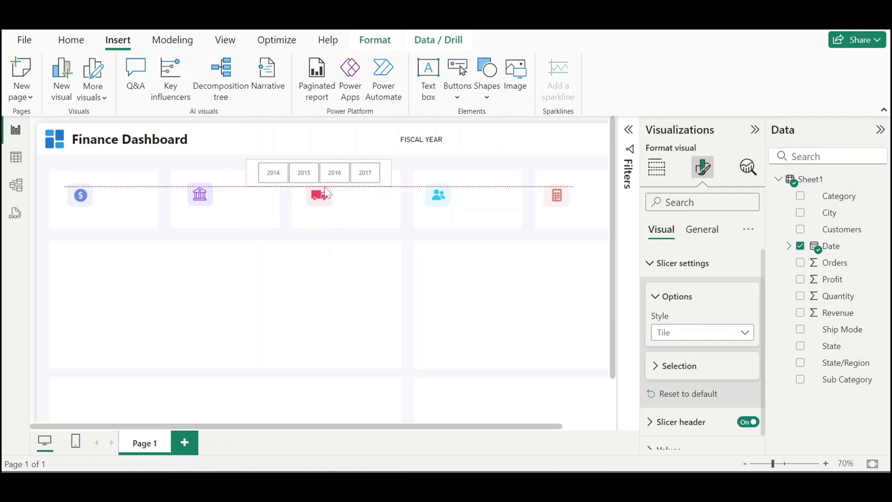
pyautogui.moveTo(390, 172); pyautogui.dragTo(573, 120)
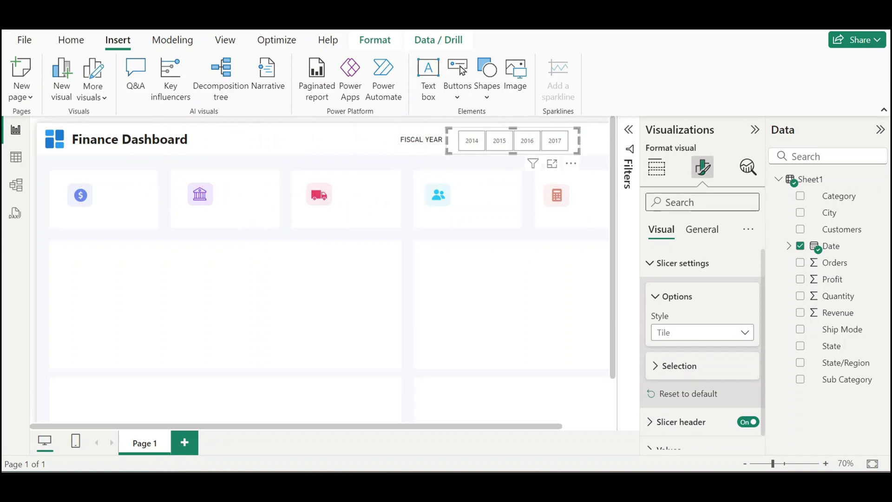
# Turn off the slicer header of the year slicer.
pyautogui.click(663, 263)
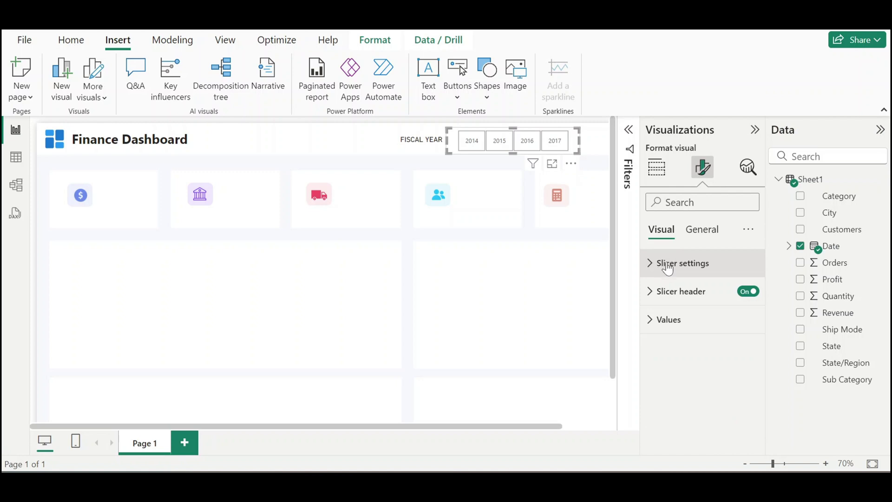
pyautogui.click(749, 291)
pyautogui.click(700, 230)
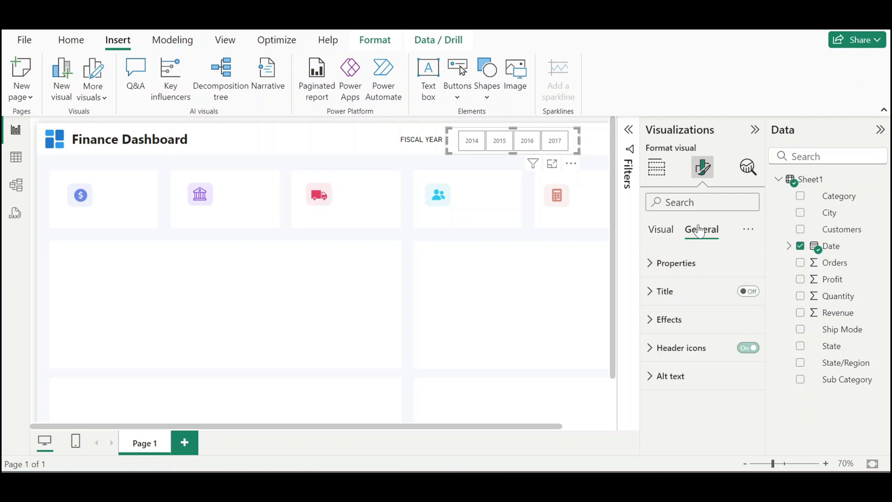
pyautogui.click(661, 230)
# Set the background colour of the year slicer's values to #EEF2F5.
pyautogui.click(674, 330)
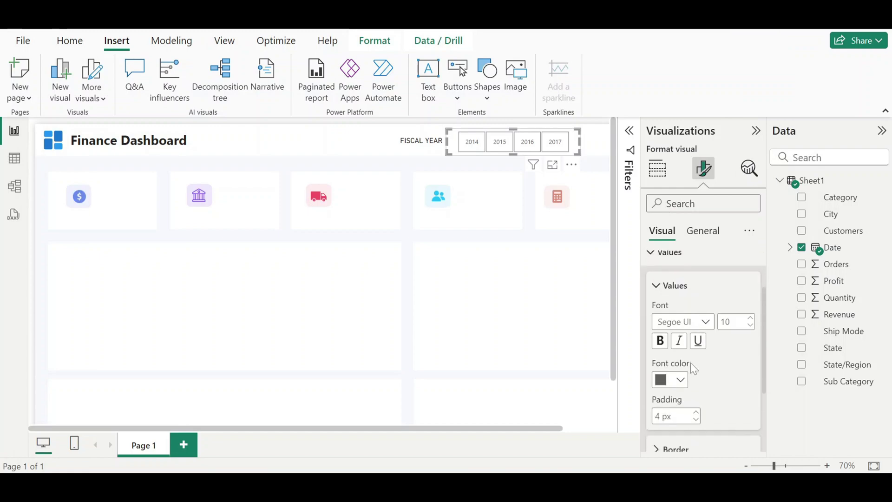
pyautogui.scroll(-3, 690, 362)
pyautogui.click(683, 372)
pyautogui.click(673, 409)
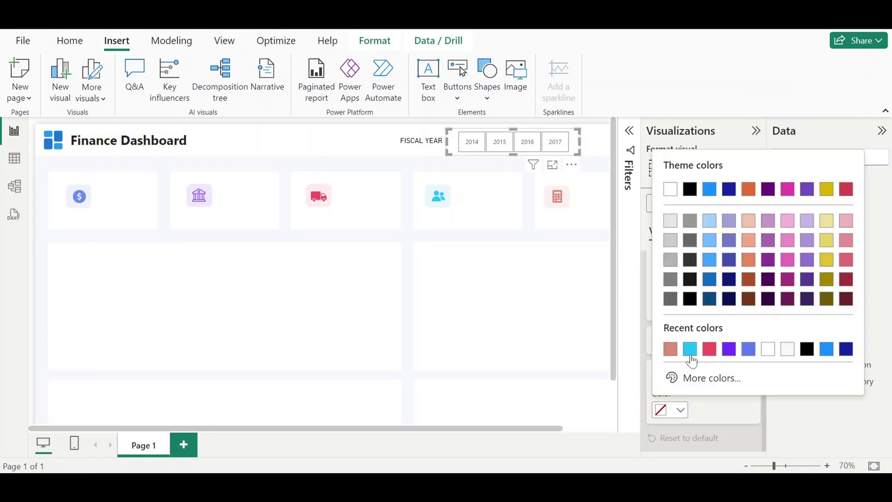
pyautogui.click(706, 378)
pyautogui.write('#EEF2F5')
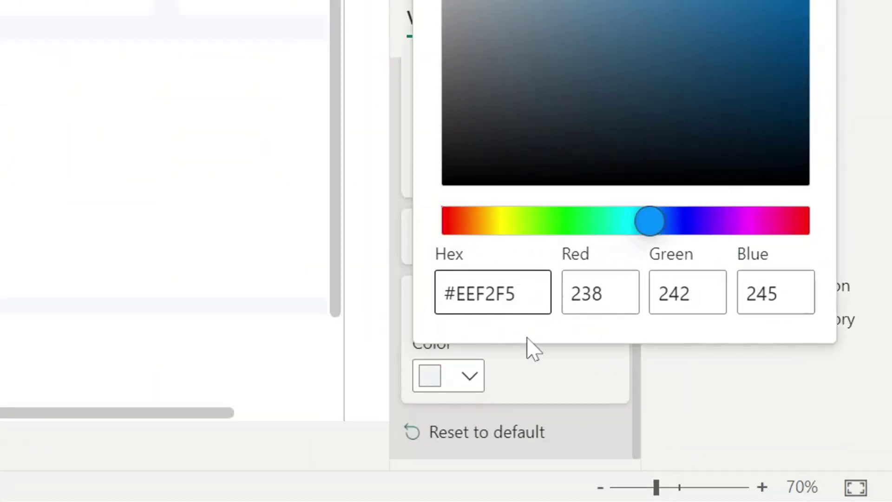
pyautogui.click(501, 366)
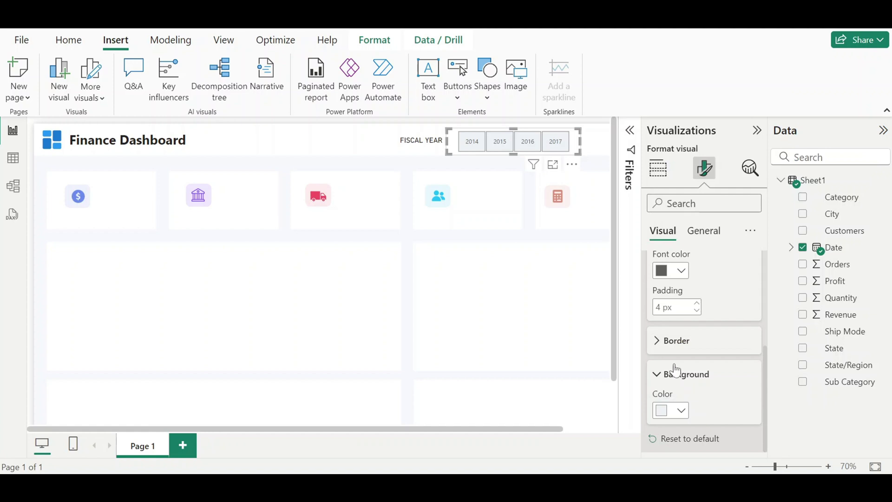
# Remove the top, bottom, left and right borders from the year slicer's tiles.
pyautogui.click(663, 342)
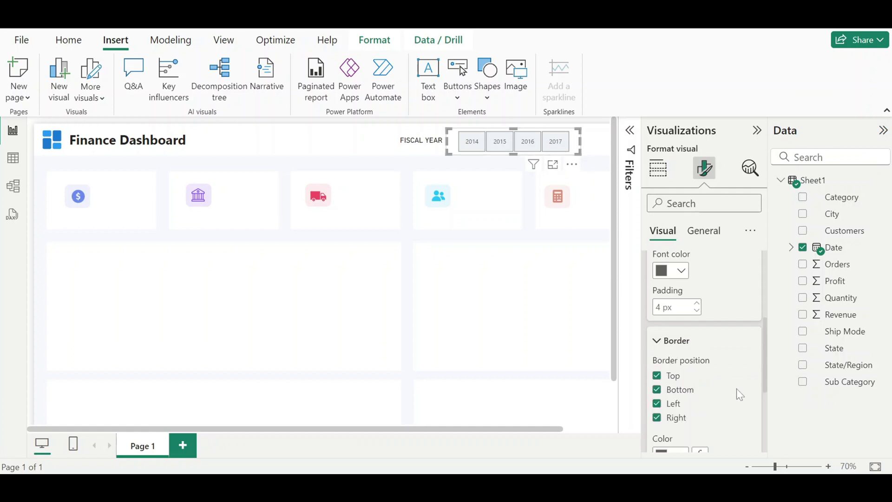
pyautogui.scroll(-3, 735, 391)
pyautogui.click(658, 320)
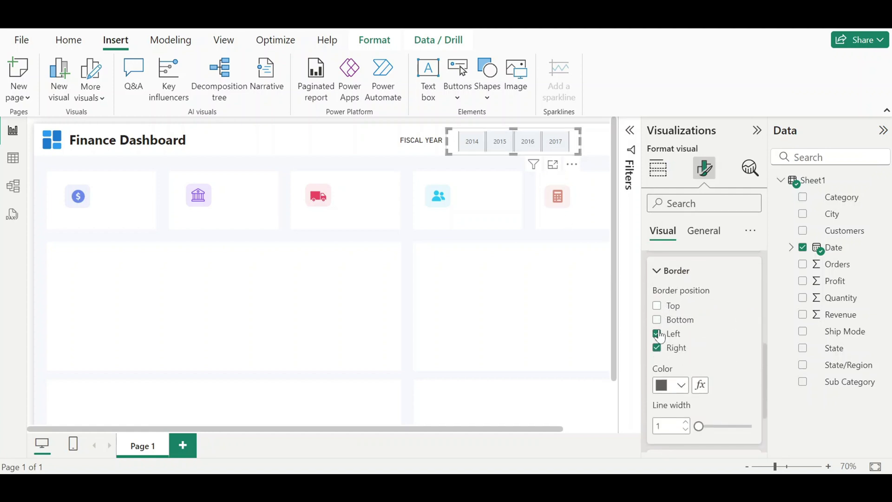
pyautogui.click(657, 334)
pyautogui.click(657, 347)
pyautogui.scroll(-2, 706, 344)
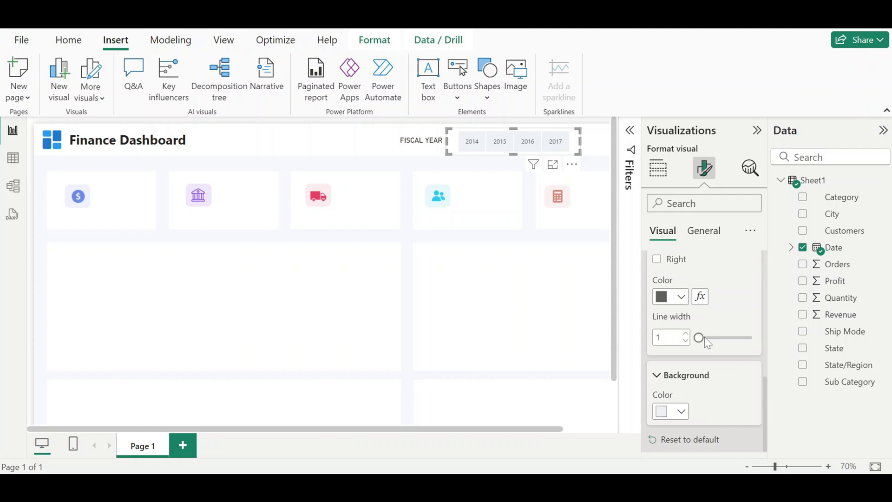
# Change the font colour of the "FISCAL YEAR" text to a grey theme colour.
pyautogui.doubleClick(421, 140)
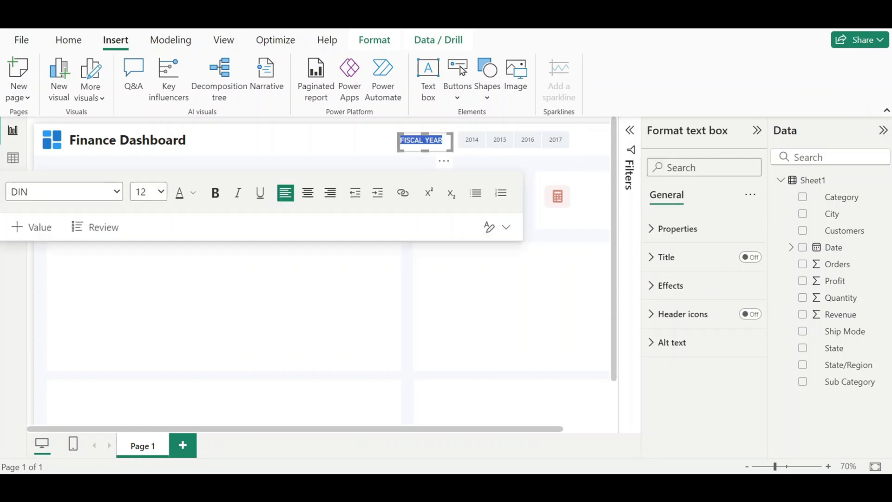
pyautogui.click(194, 192)
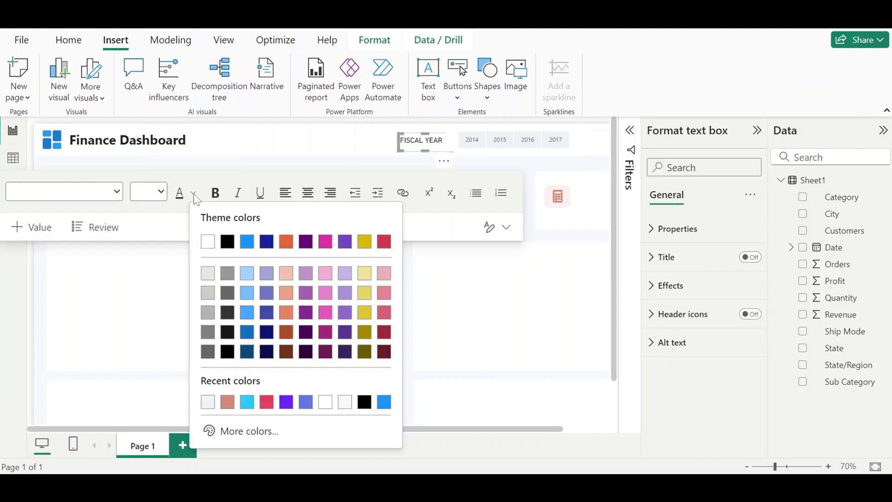
pyautogui.click(210, 321)
pyautogui.click(498, 308)
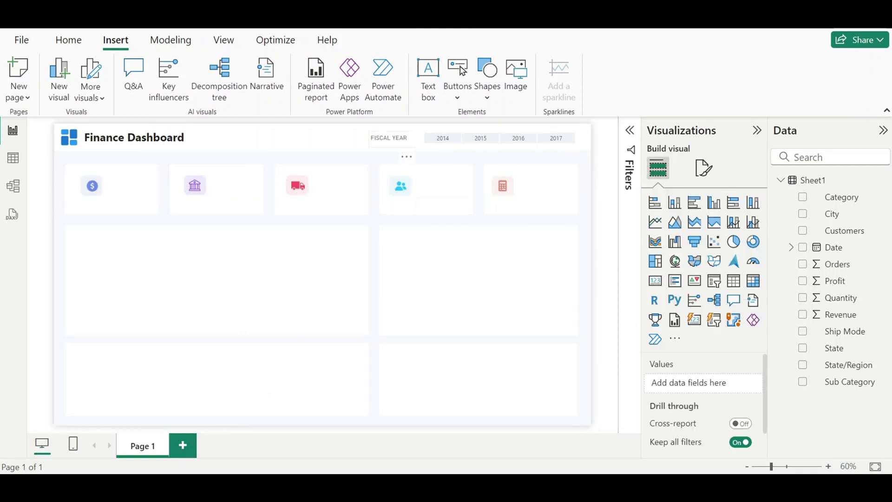
# Duplicate the "FISCAL YEAR" text box as labels for the cards, placing one beside the dollar icon and one beside the calculator icon.
pyautogui.click(384, 147)
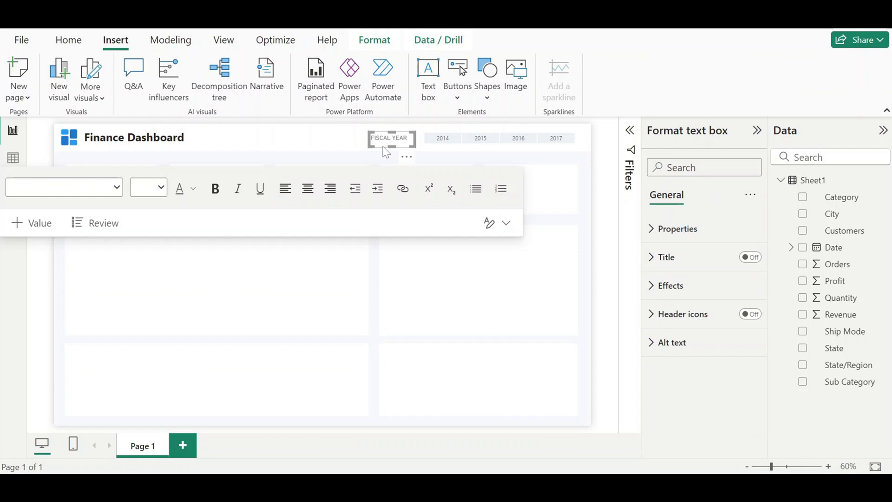
pyautogui.moveTo(408, 161); pyautogui.dragTo(136, 201)
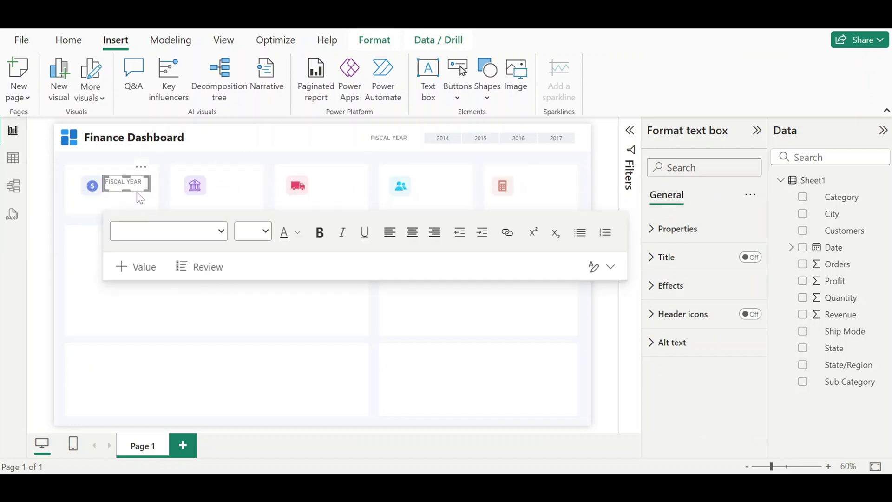
pyautogui.click(138, 195)
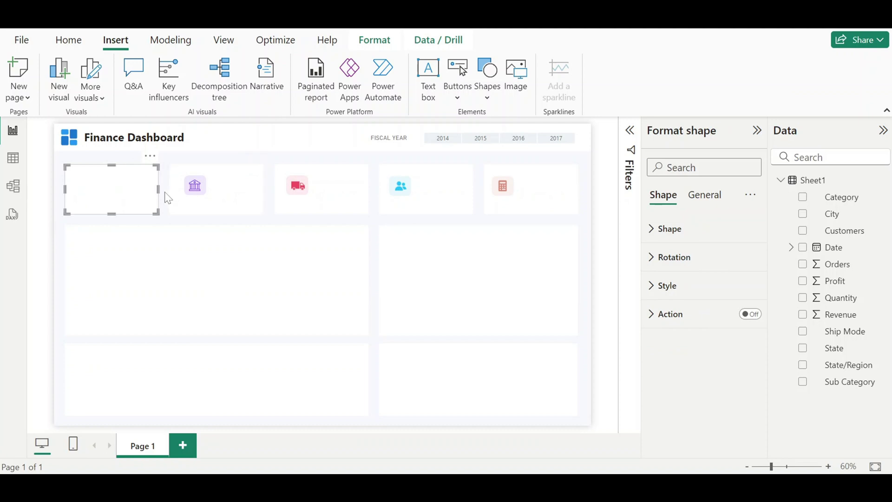
pyautogui.press('Escape')
pyautogui.click(129, 193)
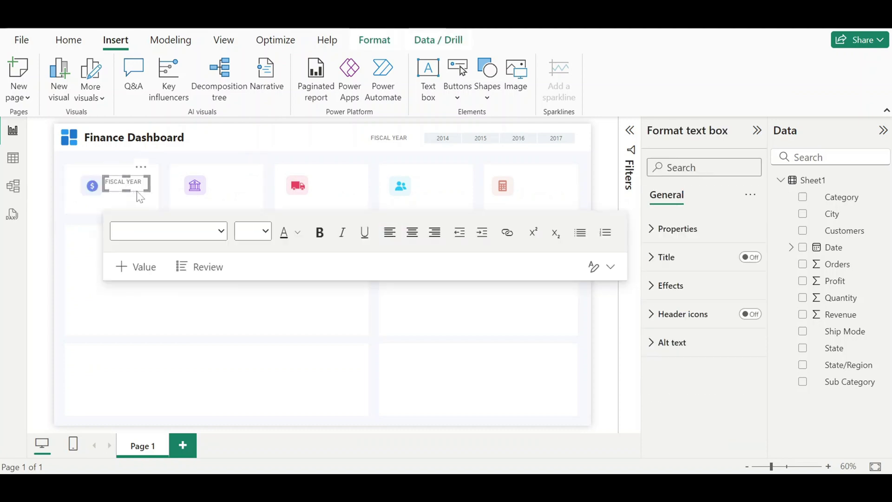
pyautogui.moveTo(139, 198); pyautogui.dragTo(557, 171)
# Distribute the five duplicated card labels horizontally and align them to their top edges.
pyautogui.moveTo(97, 153); pyautogui.dragTo(179, 224)
pyautogui.click(375, 39)
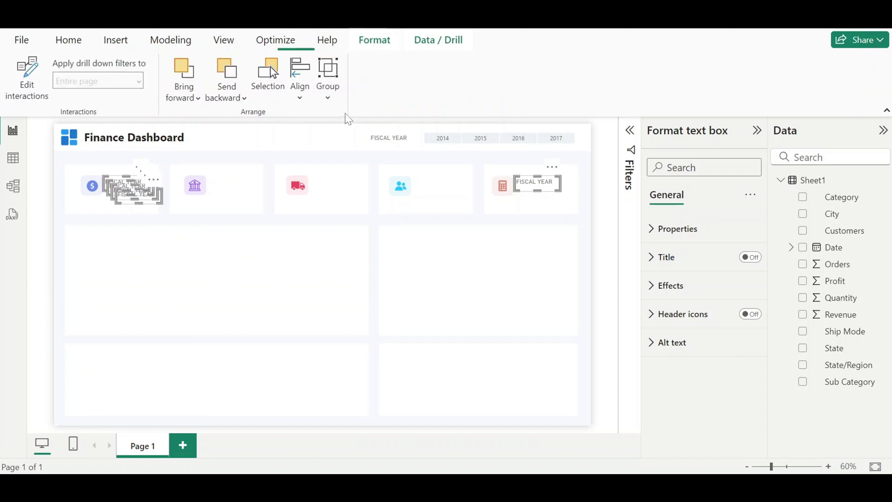
pyautogui.click(300, 91)
pyautogui.click(353, 264)
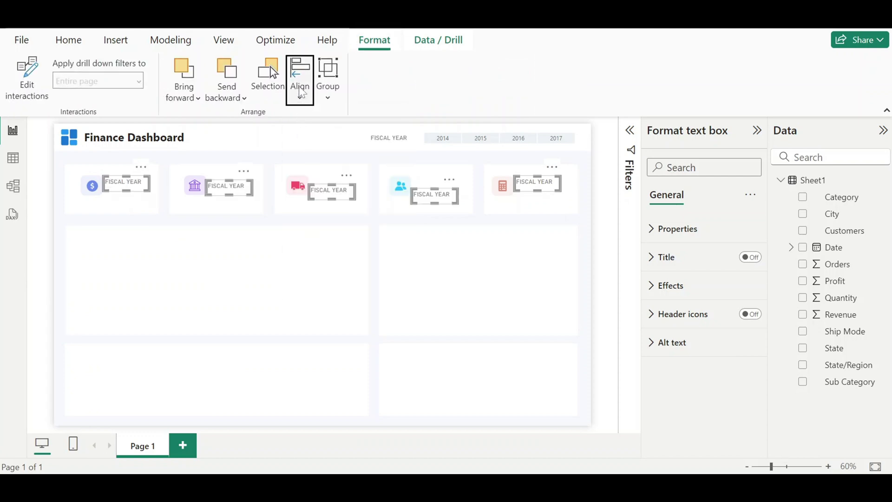
pyautogui.click(299, 90)
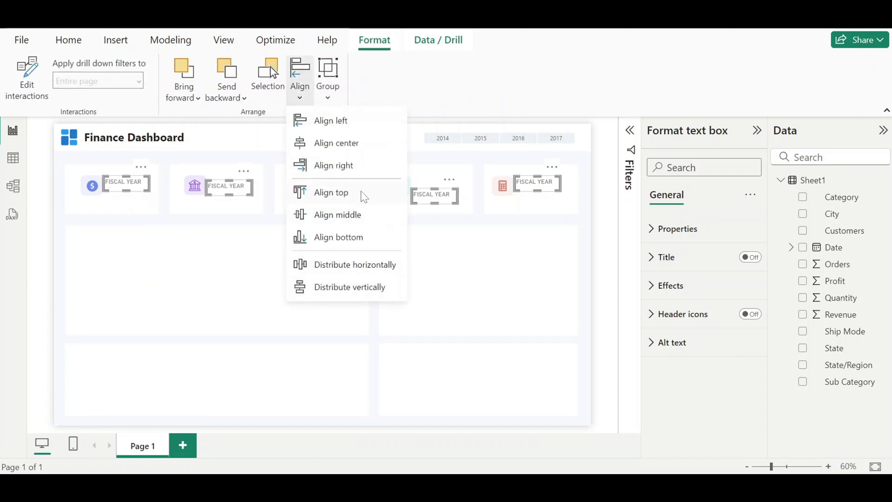
pyautogui.click(364, 193)
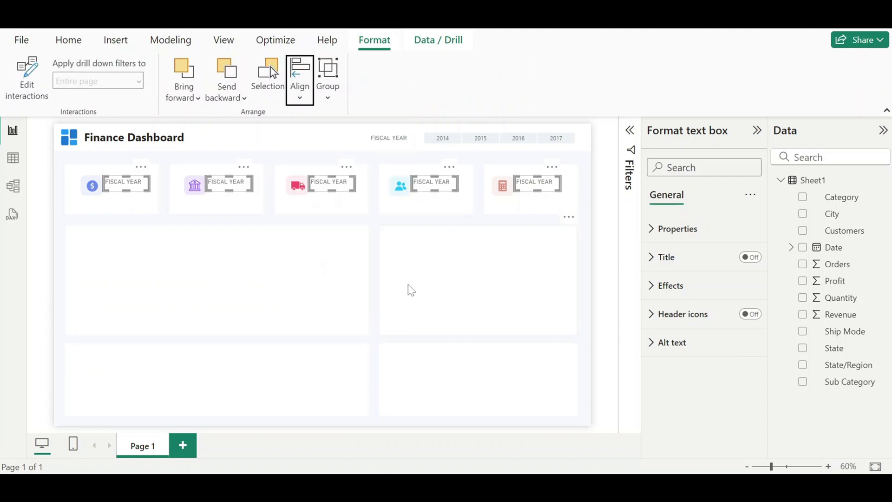
pyautogui.click(584, 199)
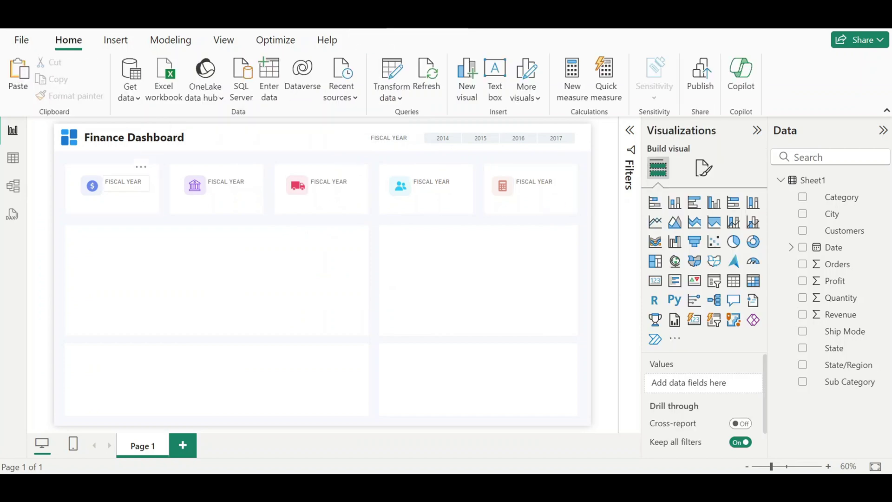
# Replace the text of the five card labels, in order, with REVENUE, PROFIT, ORDERS, CUSTOMERS and QUANTITY.
pyautogui.doubleClick(127, 182)
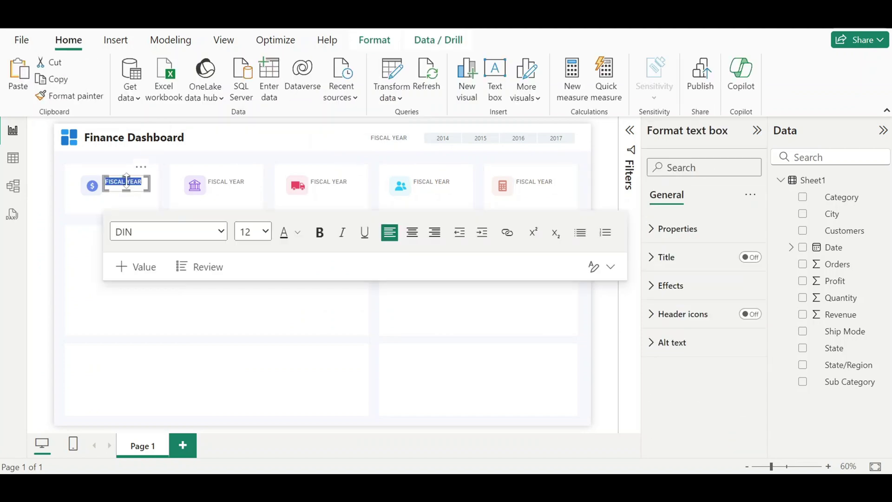
pyautogui.write('REVENUE')
pyautogui.doubleClick(226, 182)
pyautogui.write('PROFIT')
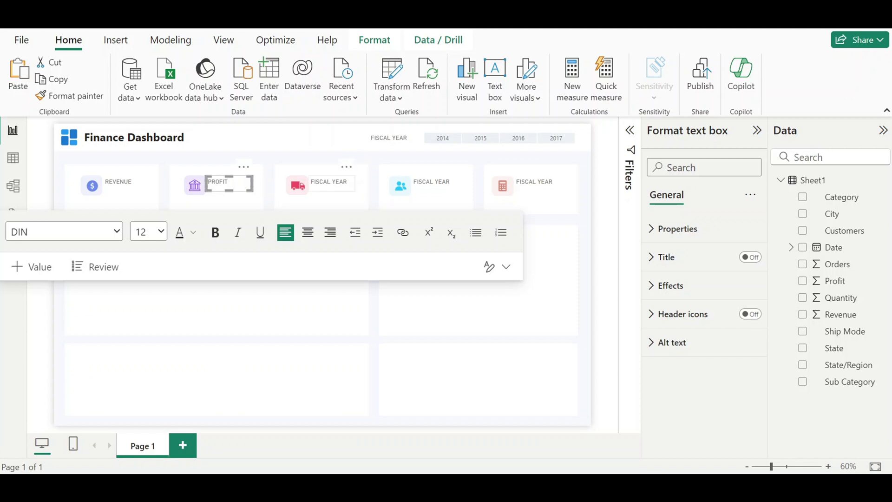
pyautogui.doubleClick(329, 183)
pyautogui.write('ORDERS')
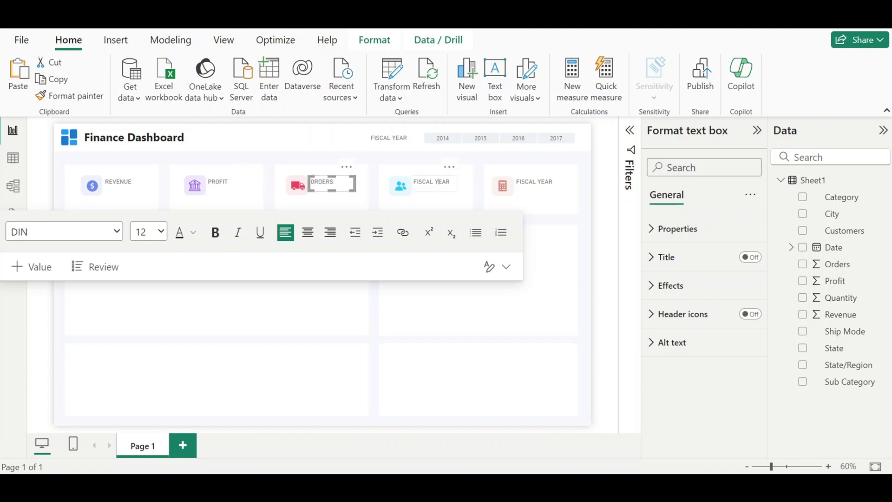
pyautogui.doubleClick(435, 182)
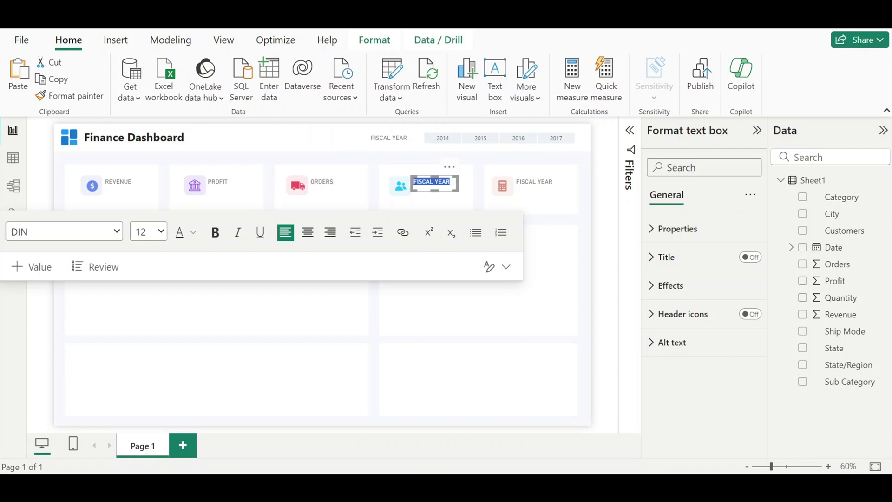
pyautogui.write('CUSTOMERS')
pyautogui.doubleClick(534, 182)
pyautogui.write('QUAN')
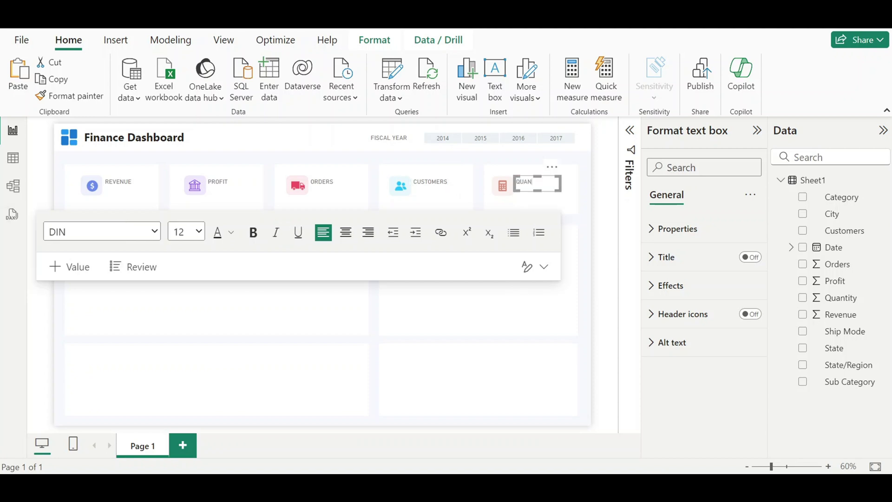
pyautogui.write('TITY')
pyautogui.click(534, 203)
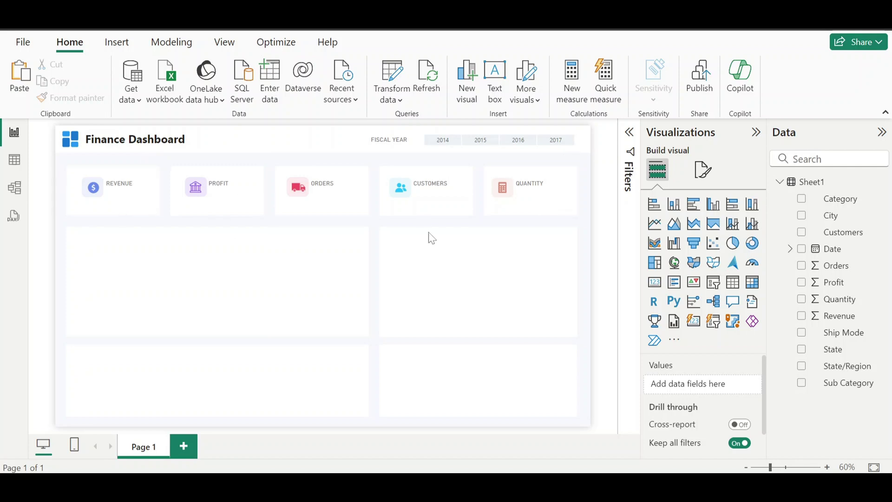
# Add a small card visual beneath the REVENUE label and assign the Revenue field to it.
pyautogui.click(655, 282)
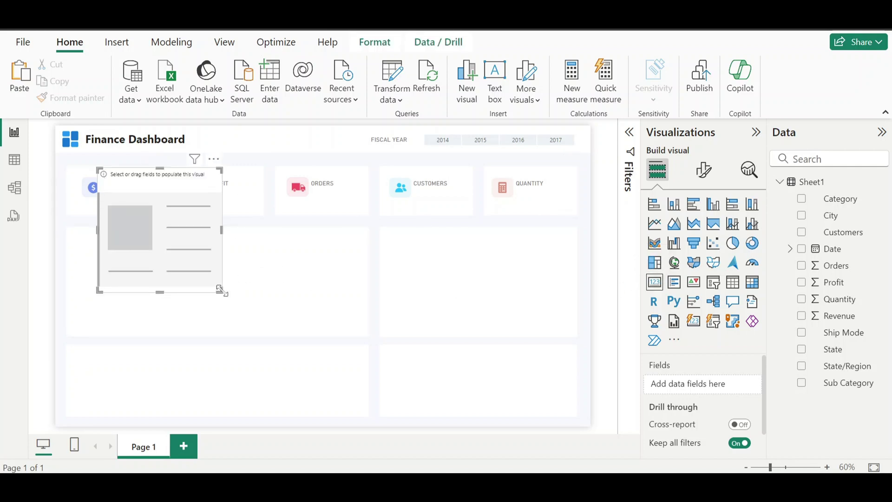
pyautogui.moveTo(222, 291); pyautogui.dragTo(220, 209)
pyautogui.moveTo(158, 179); pyautogui.dragTo(163, 200)
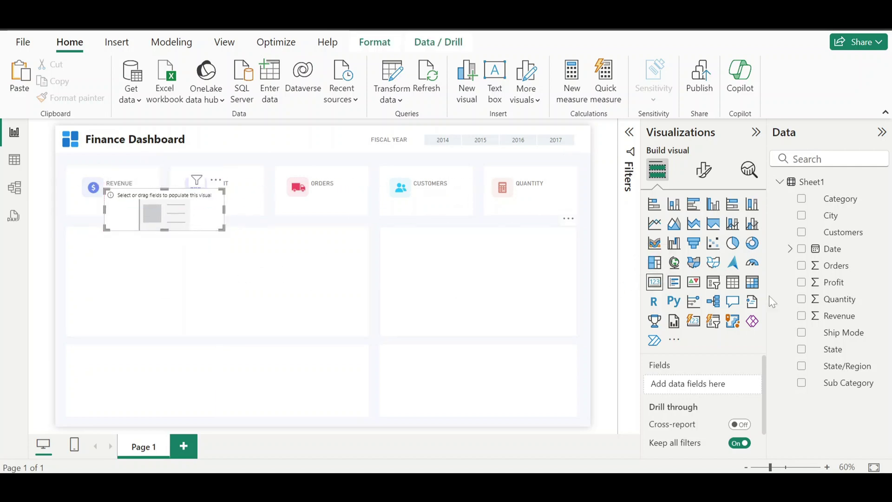
pyautogui.moveTo(839, 316); pyautogui.dragTo(709, 389)
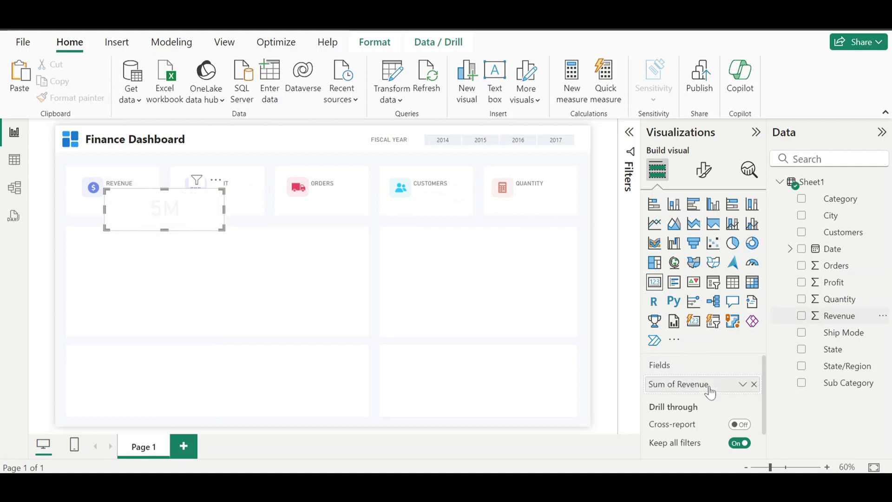
# Turn off the Revenue card's category label and make its callout value bold, size 18, with display units set to None.
pyautogui.click(702, 172)
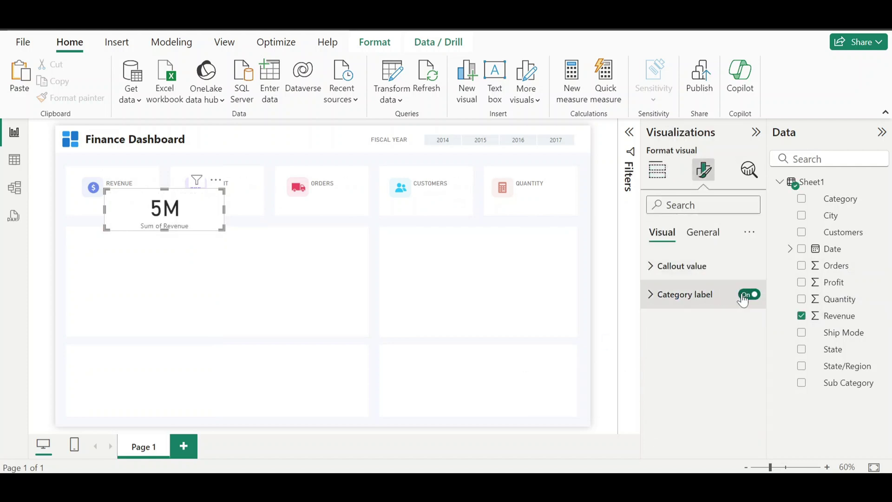
pyautogui.click(747, 295)
pyautogui.click(699, 277)
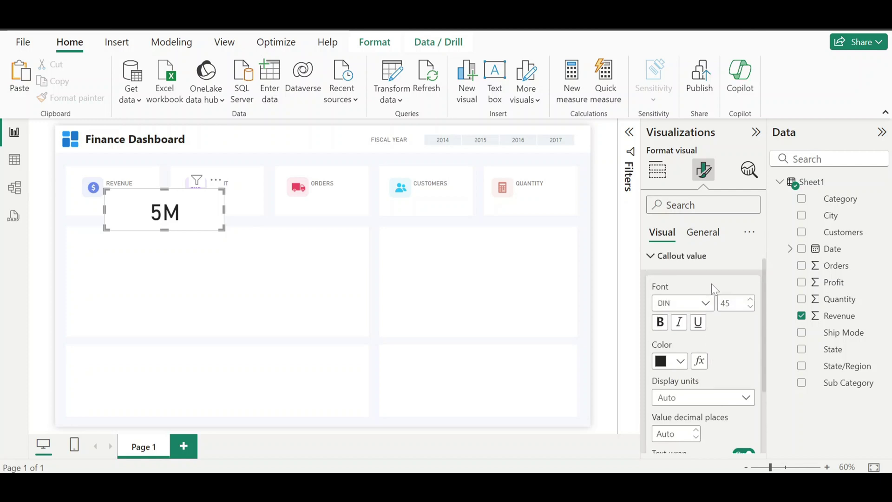
pyautogui.write('18')
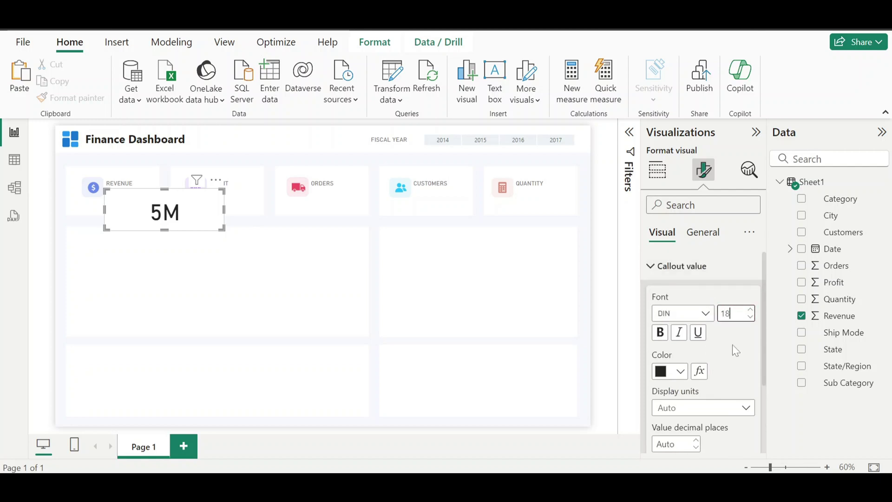
pyautogui.scroll(-2, 732, 345)
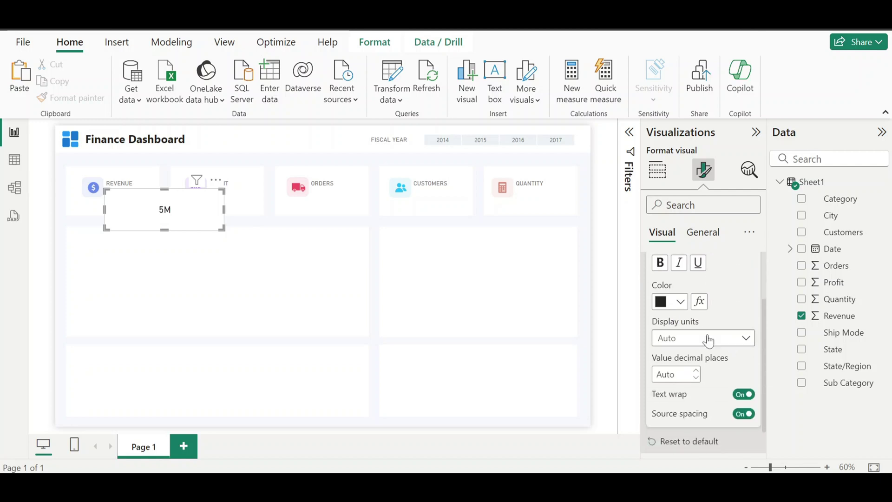
pyautogui.click(715, 338)
pyautogui.click(689, 377)
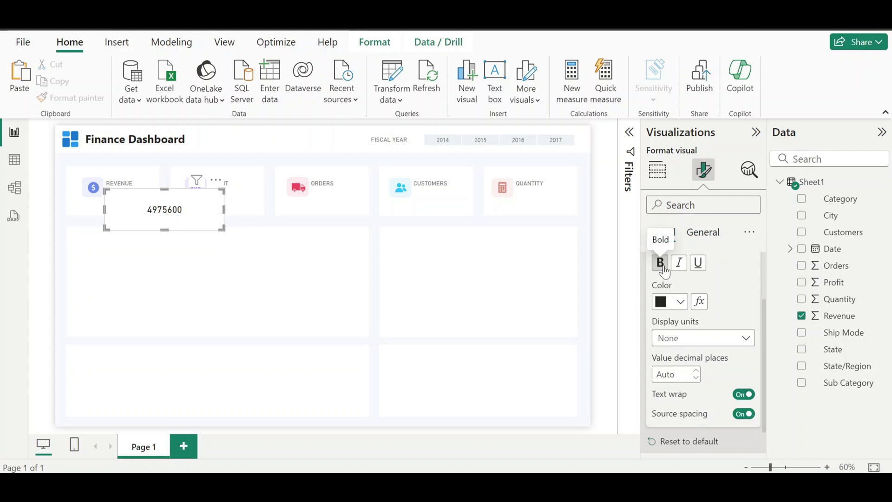
pyautogui.click(664, 266)
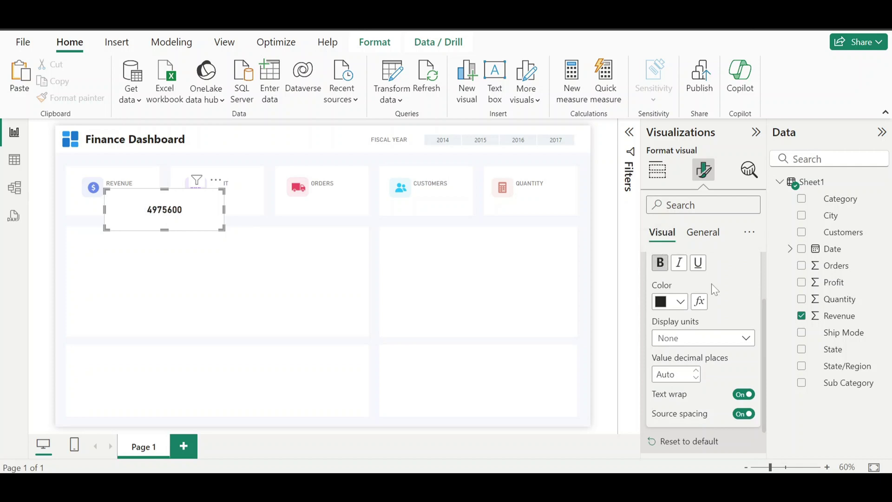
# Format the Revenue column as dollar currency.
pyautogui.click(836, 317)
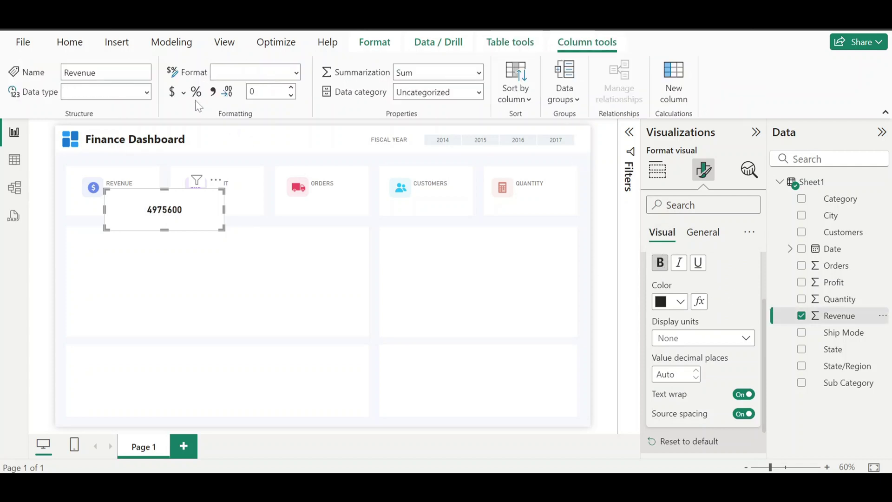
pyautogui.click(175, 98)
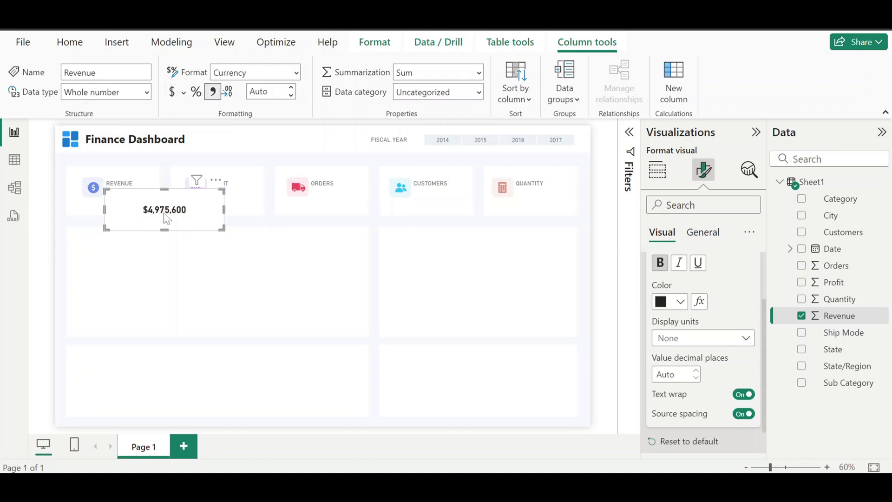
# Turn off the Revenue card's background, then shrink the card and position it directly below the REVENUE label.
pyautogui.moveTo(202, 220); pyautogui.dragTo(180, 218)
pyautogui.click(702, 239)
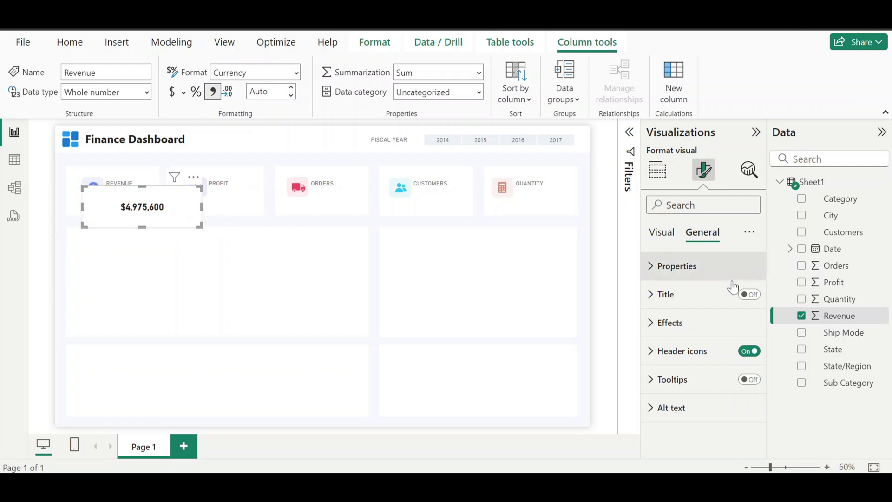
pyautogui.click(700, 331)
pyautogui.click(742, 356)
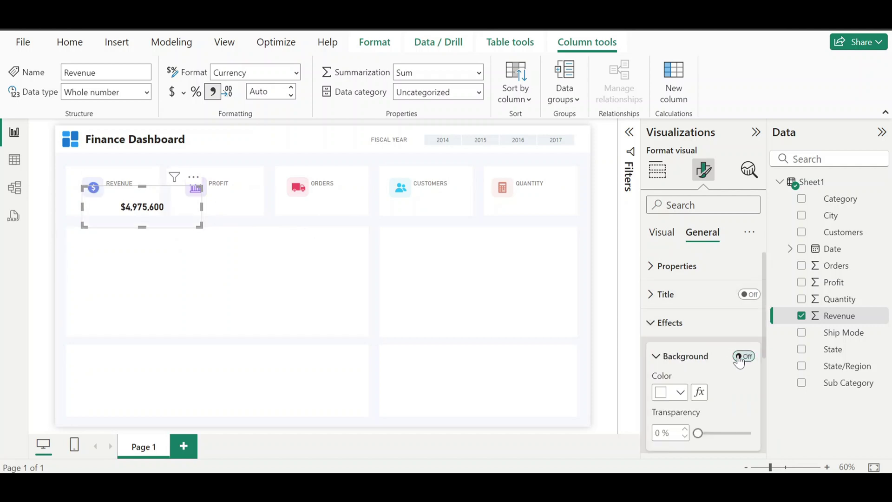
pyautogui.click(674, 324)
pyautogui.click(662, 236)
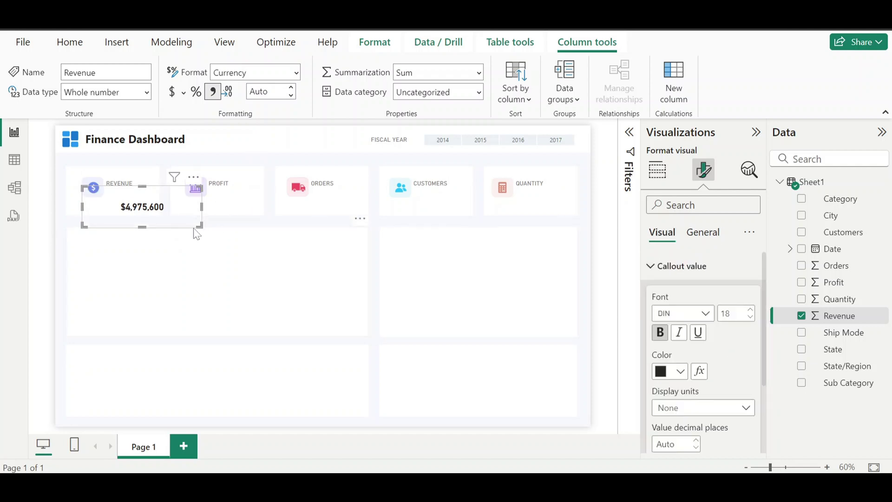
pyautogui.moveTo(200, 226); pyautogui.dragTo(162, 194)
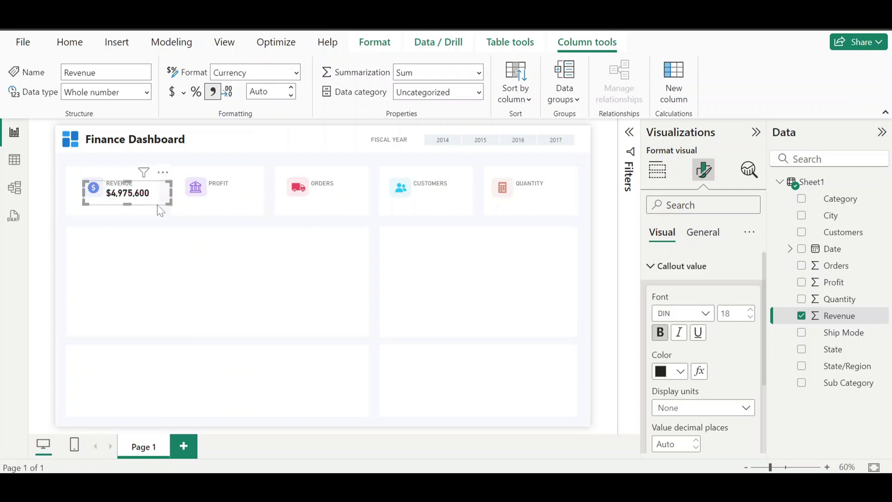
# Duplicate the Revenue card visual for the other four cards, placing one copy below the QUANTITY label and spreading out the others.
pyautogui.hotkey('ctrl', 'v')
pyautogui.hotkey('ctrl', 'v')
pyautogui.hotkey('ctrl', 'v')
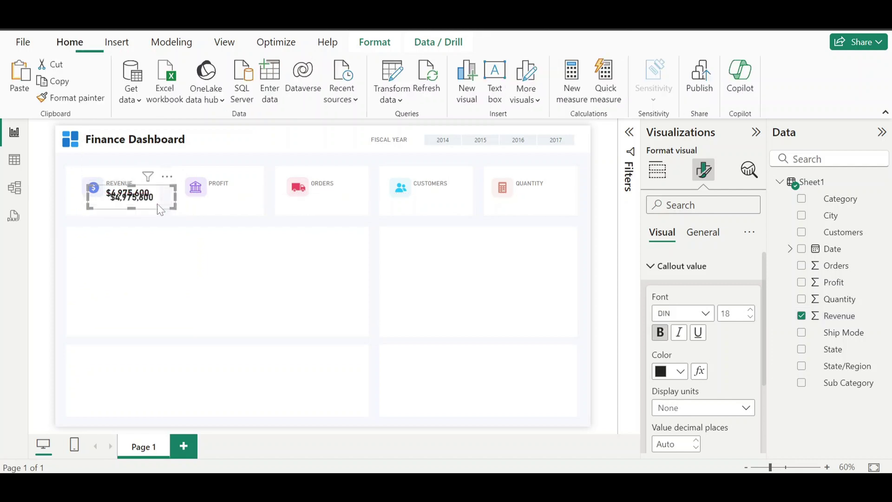
pyautogui.moveTo(160, 210); pyautogui.dragTo(566, 203)
pyautogui.moveTo(182, 224); pyautogui.dragTo(95, 198)
pyautogui.hotkey('ctrl', 'z')
pyautogui.hotkey('ctrl', 'z')
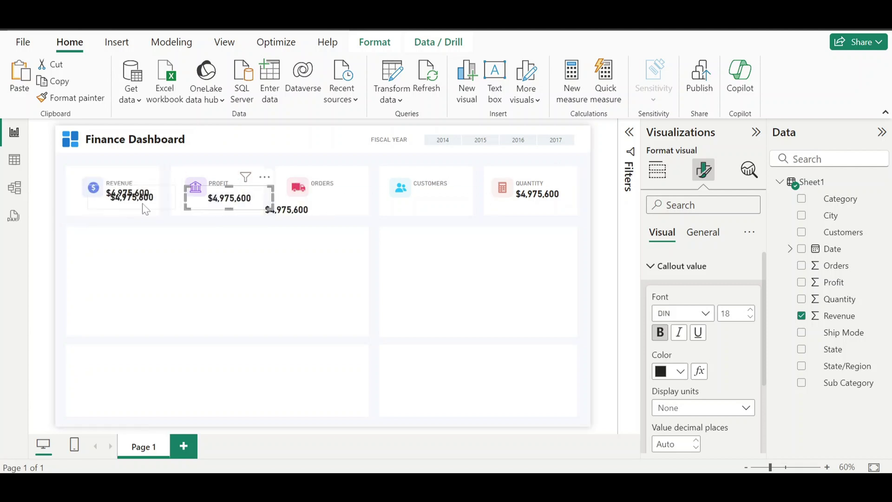
pyautogui.hotkey('ctrl', 'z')
# Distribute the five value cards horizontally and align their tops so each sits beneath its KPI label.
pyautogui.keyDown('ctrl'); pyautogui.click(120, 197); pyautogui.keyUp('ctrl')
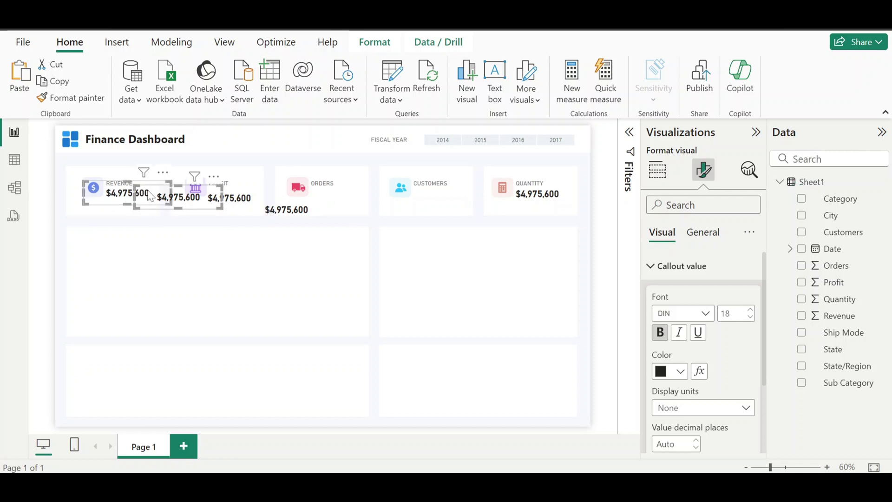
pyautogui.keyDown('ctrl'); pyautogui.click(281, 213); pyautogui.keyUp('ctrl')
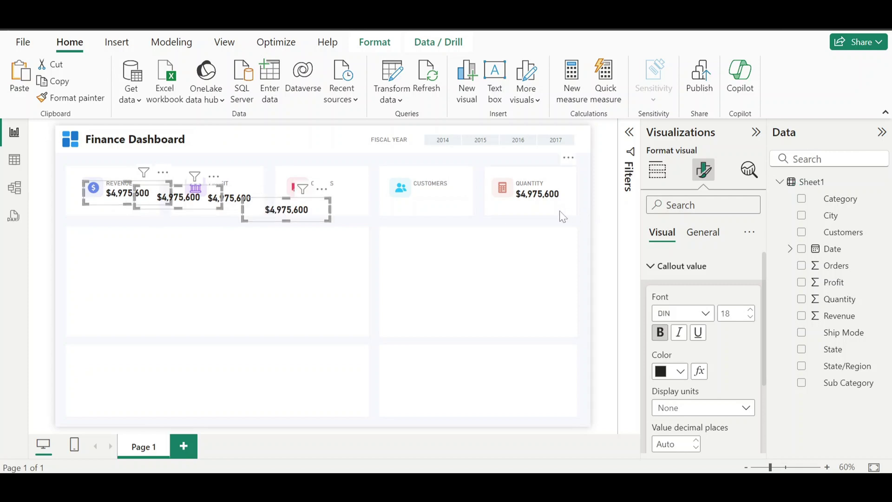
pyautogui.keyDown('ctrl'); pyautogui.click(234, 202); pyautogui.keyUp('ctrl')
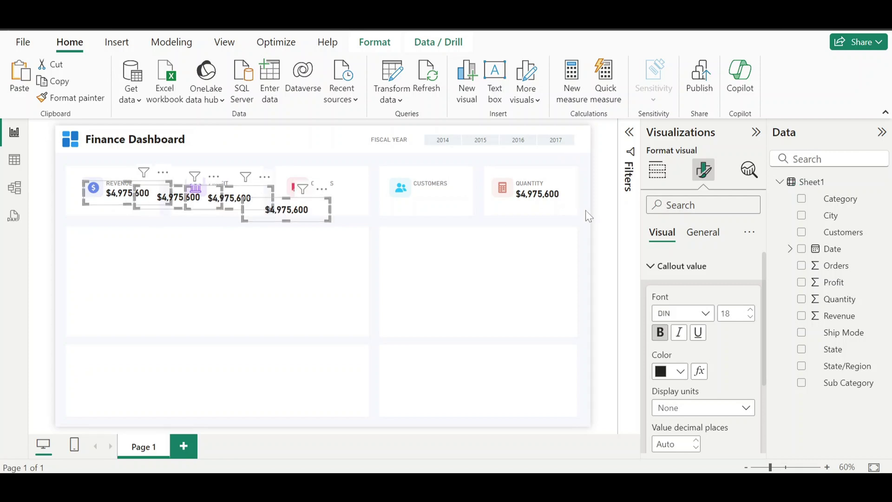
pyautogui.keyDown('ctrl'); pyautogui.click(546, 201); pyautogui.keyUp('ctrl')
pyautogui.click(382, 48)
pyautogui.click(300, 88)
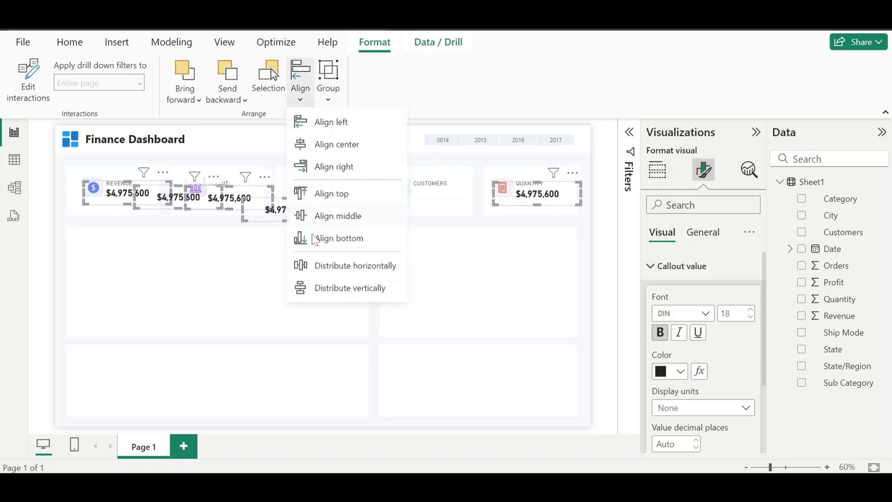
pyautogui.click(328, 273)
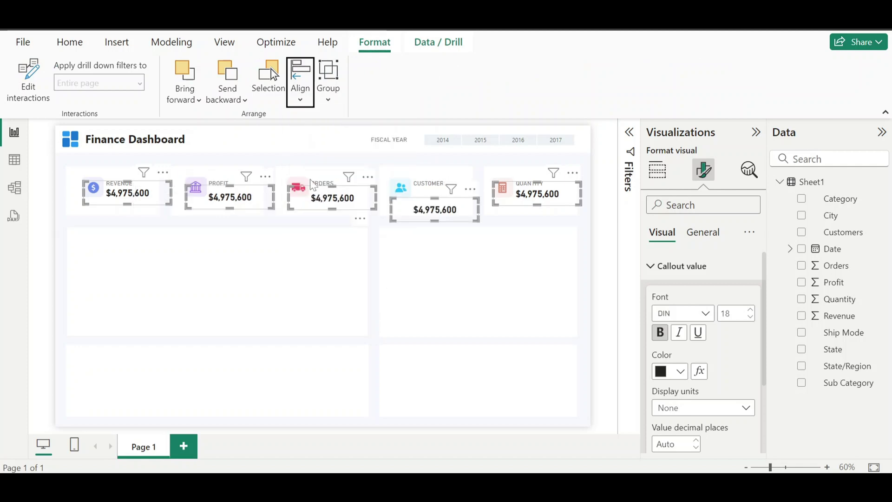
pyautogui.click(300, 91)
pyautogui.click(344, 200)
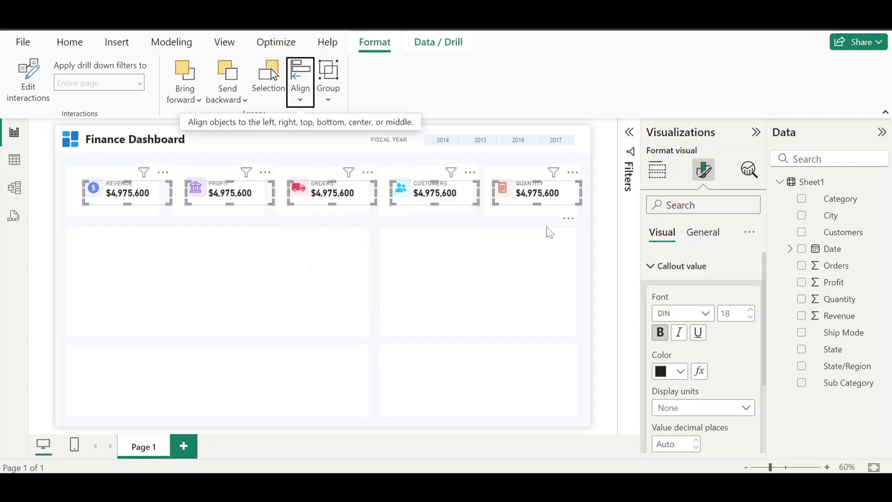
pyautogui.click(499, 225)
# Replace the PROFIT card's Revenue field with Profit and format the Profit column as dollar currency.
pyautogui.click(242, 198)
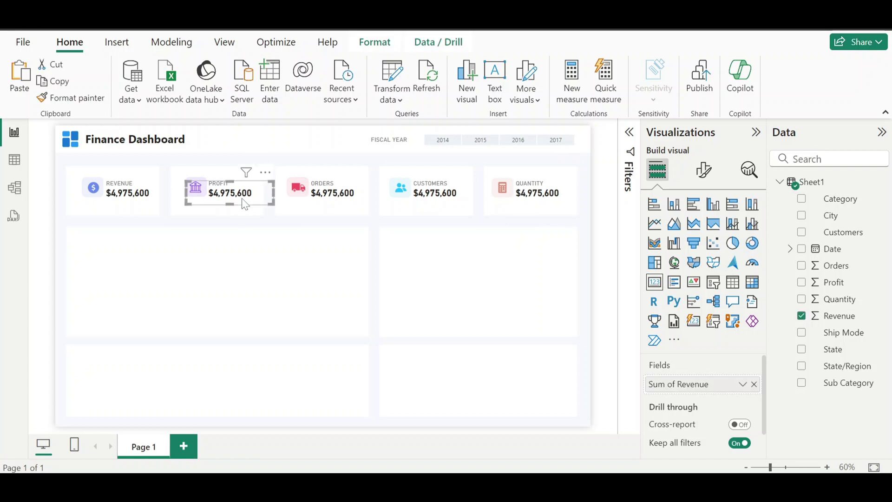
pyautogui.click(755, 385)
pyautogui.moveTo(842, 287); pyautogui.dragTo(703, 384)
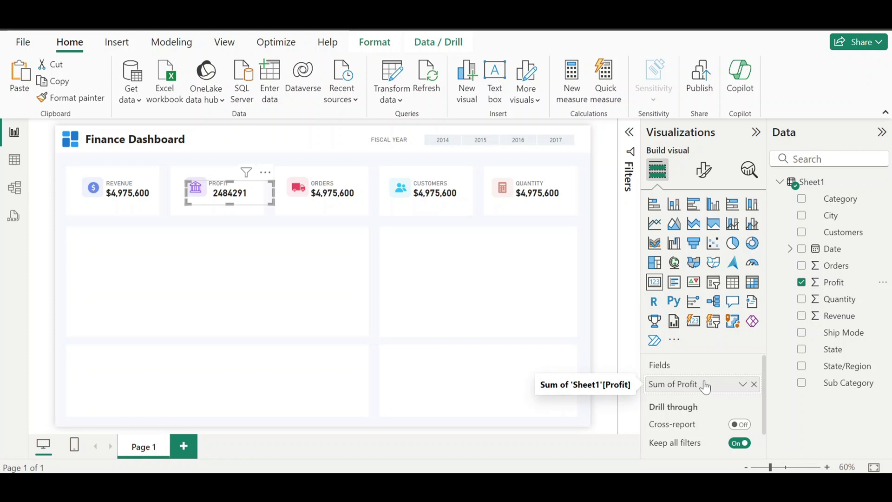
pyautogui.click(836, 287)
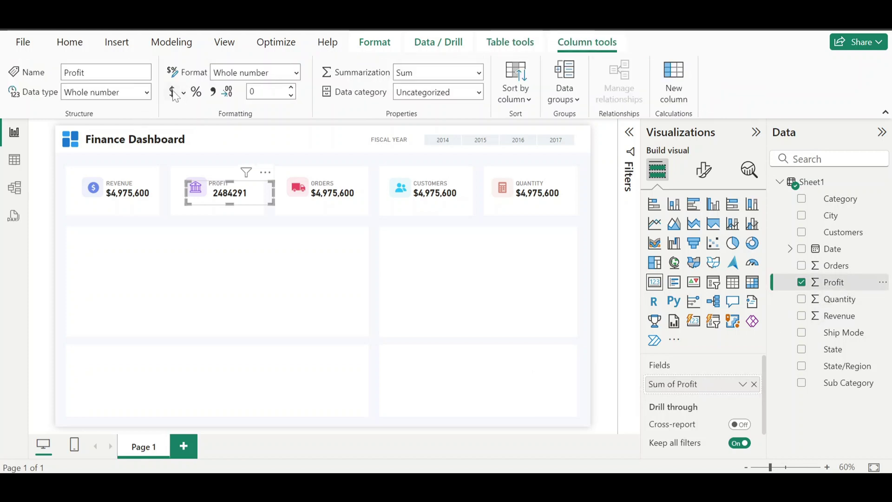
pyautogui.click(174, 95)
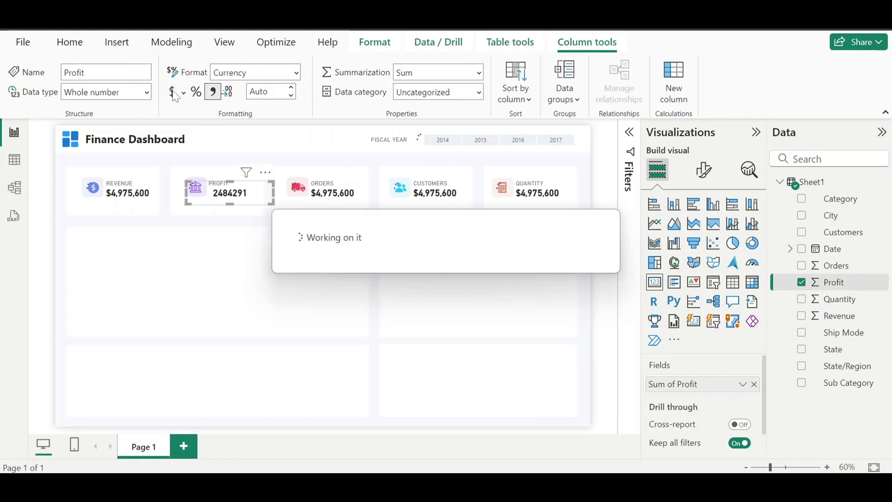
# Replace the ORDERS card's Revenue field with Orders and format the Orders column with a thousands separator.
pyautogui.click(332, 202)
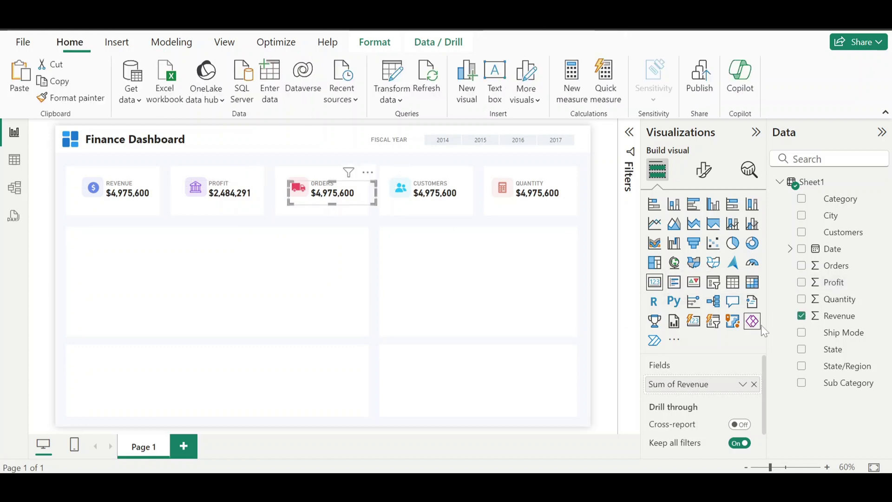
pyautogui.click(754, 384)
pyautogui.moveTo(833, 266); pyautogui.dragTo(715, 384)
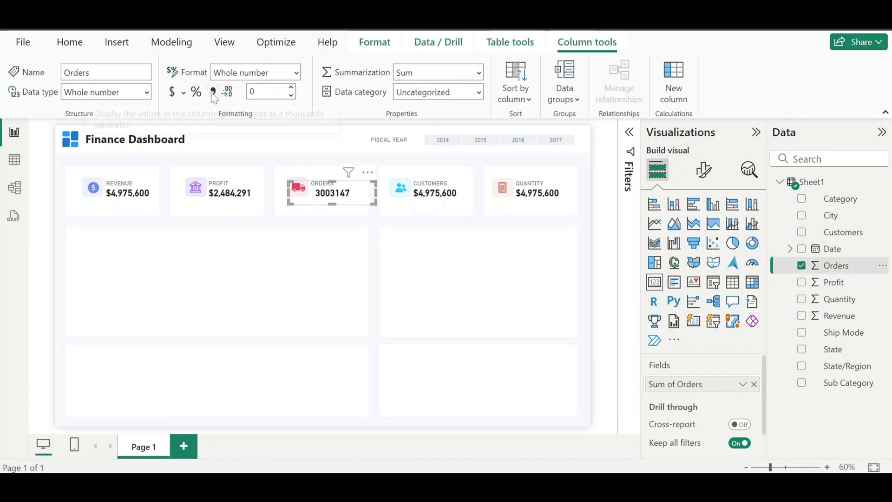
pyautogui.click(213, 92)
pyautogui.click(212, 92)
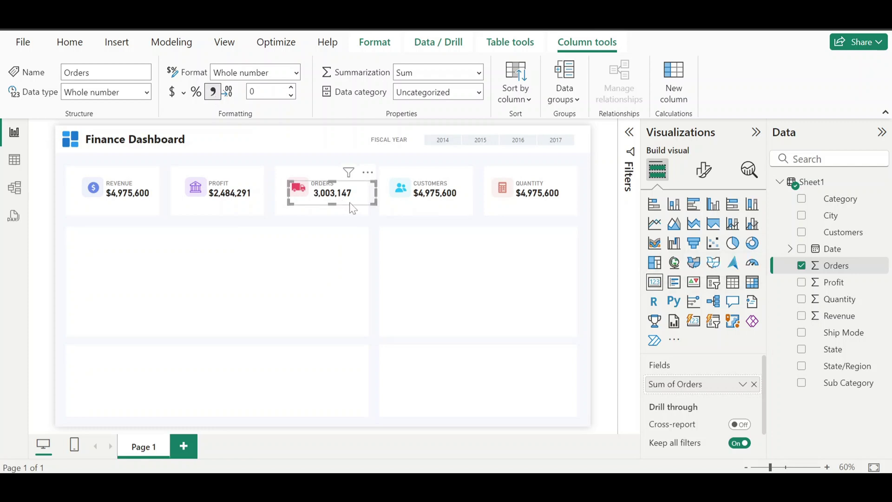
# Nudge the Orders value card left to line up with the start of the ORDERS label.
pyautogui.press('Left')
pyautogui.press('Left')
pyautogui.press('Left')
pyautogui.press('Left')
pyautogui.press('Left')
# Replace the CUSTOMERS card's Revenue field with Customers and summarize it as a count.
pyautogui.click(435, 197)
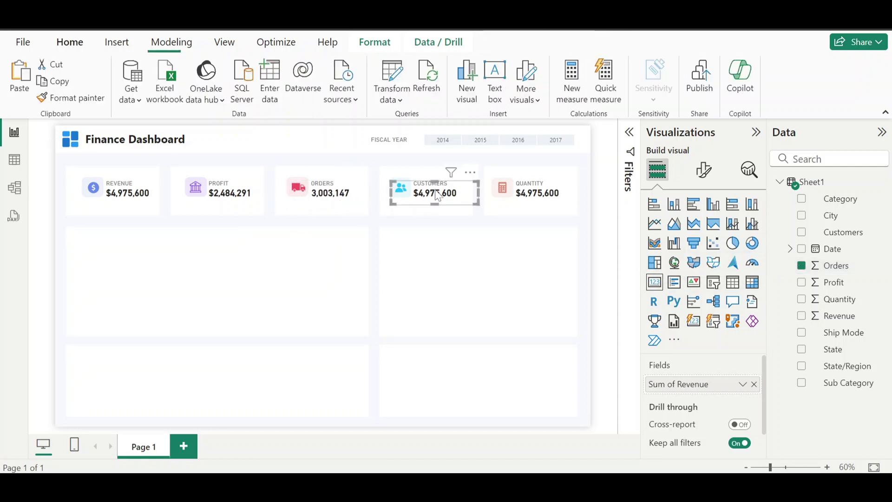
pyautogui.click(753, 384)
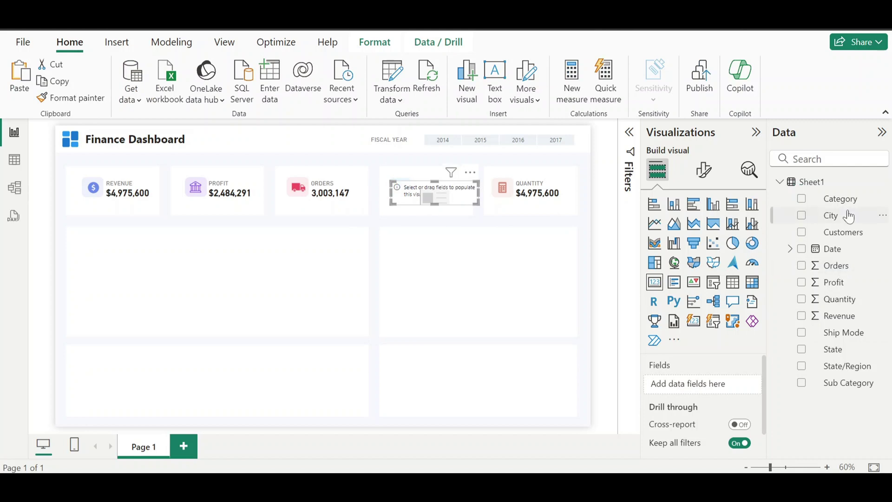
pyautogui.moveTo(844, 232); pyautogui.dragTo(712, 386)
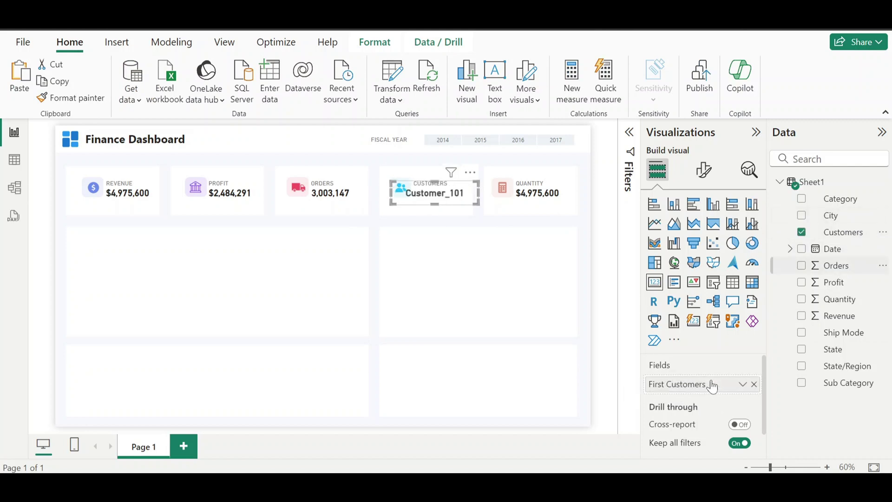
pyautogui.click(742, 383)
pyautogui.click(775, 348)
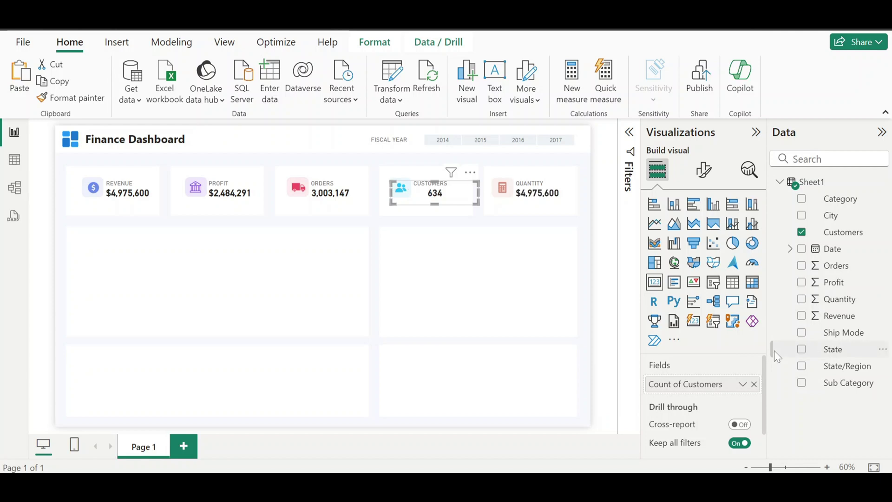
# Nudge the Customers value card left until its number starts directly beneath the CUSTOMERS label.
pyautogui.press('Left')
pyautogui.press('Left')
pyautogui.press('Left')
pyautogui.press('Left')
pyautogui.press('Left')
pyautogui.press('Left')
pyautogui.press('Left')
pyautogui.press('Left')
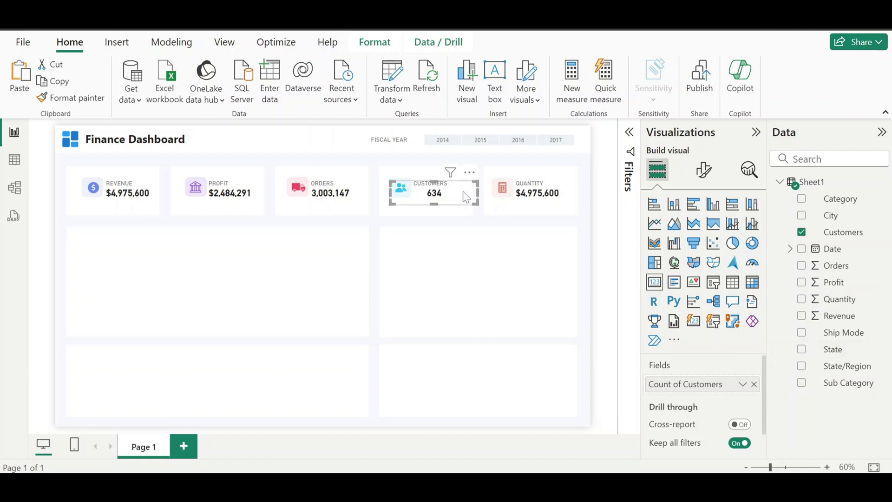
pyautogui.press('Left')
pyautogui.press('Left')
pyautogui.press('Left')
pyautogui.press('Left')
pyautogui.press('Left')
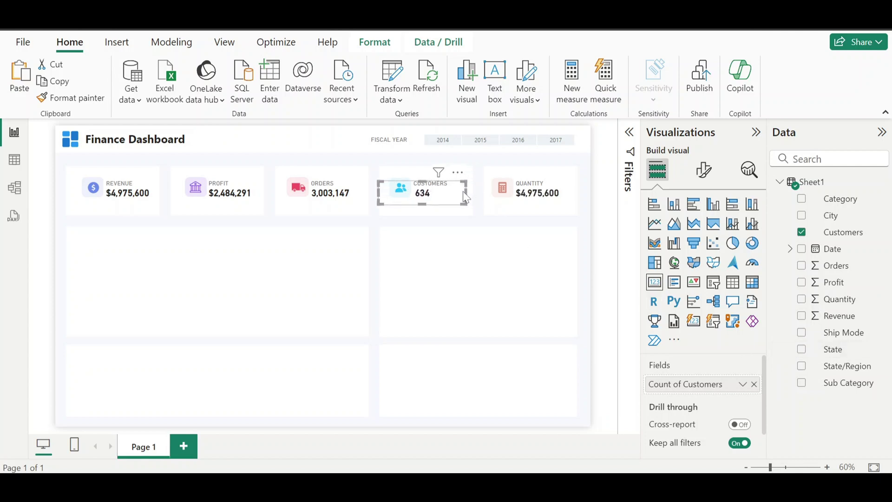
# Replace the QUANTITY card's Revenue field with Quantity and format the Quantity column with a thousands separator.
pyautogui.click(553, 201)
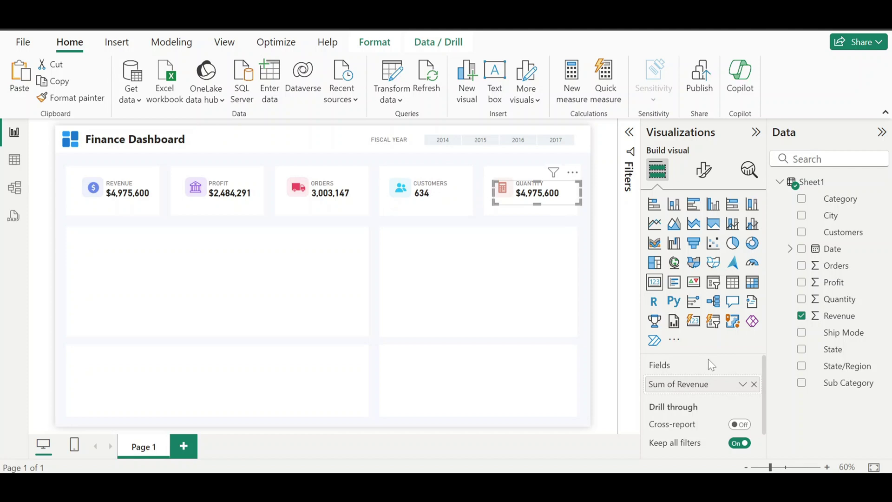
pyautogui.click(754, 385)
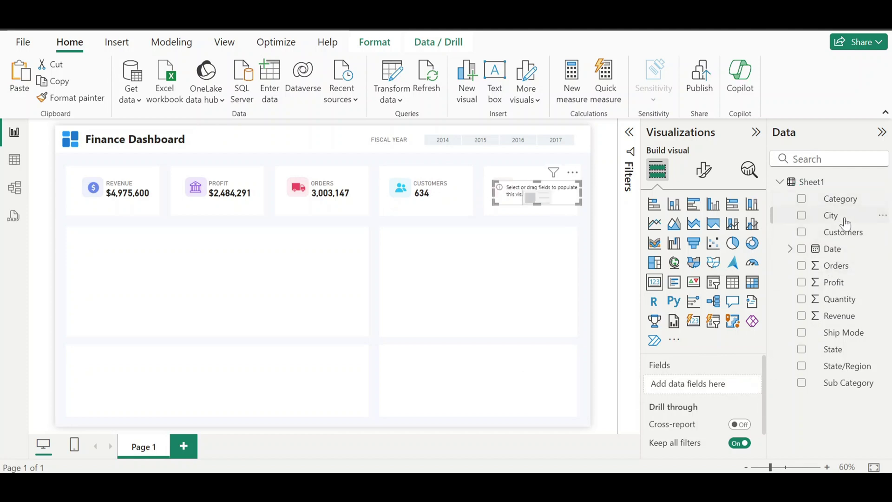
pyautogui.moveTo(839, 299); pyautogui.dragTo(734, 394)
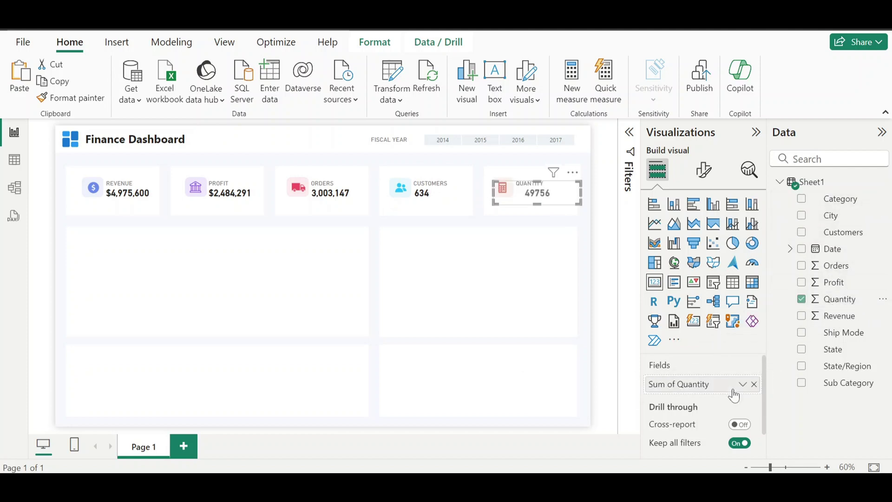
pyautogui.click(836, 299)
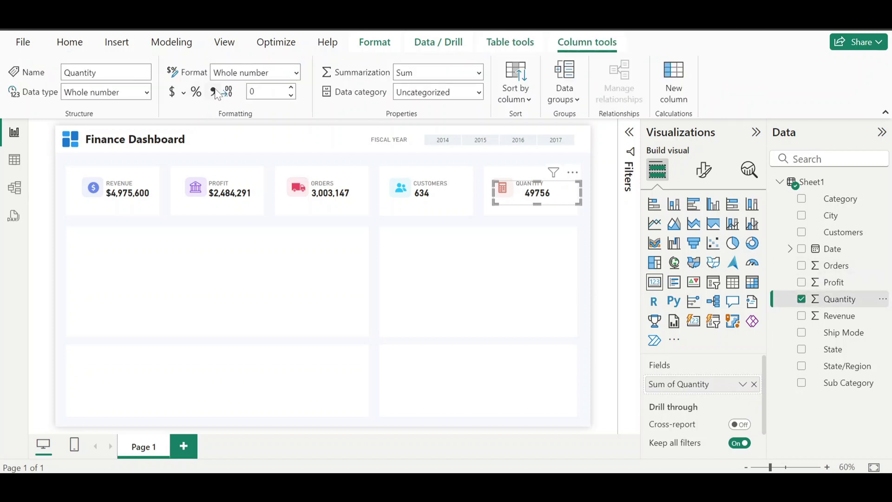
pyautogui.click(214, 91)
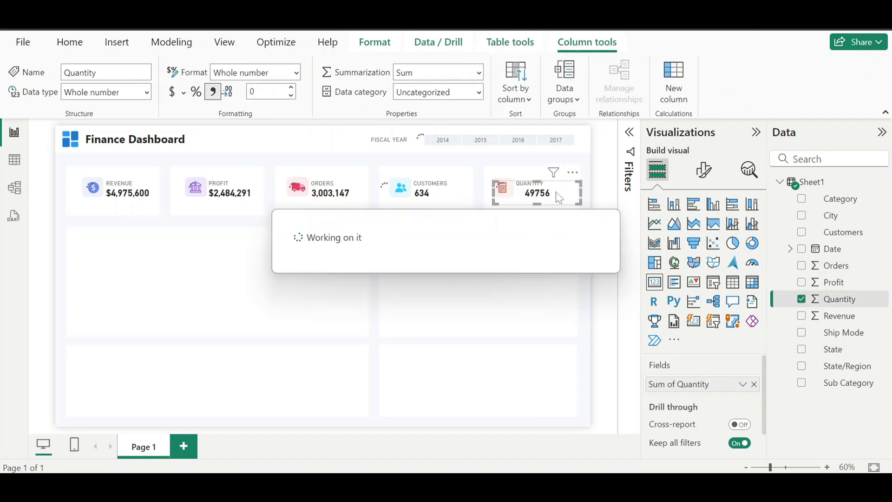
# Nudge the Quantity value card left to line up with the start of the QUANTITY label, and deselect it.
pyautogui.press('Left')
pyautogui.press('Left')
pyautogui.press('Left')
pyautogui.press('Left')
pyautogui.press('Left')
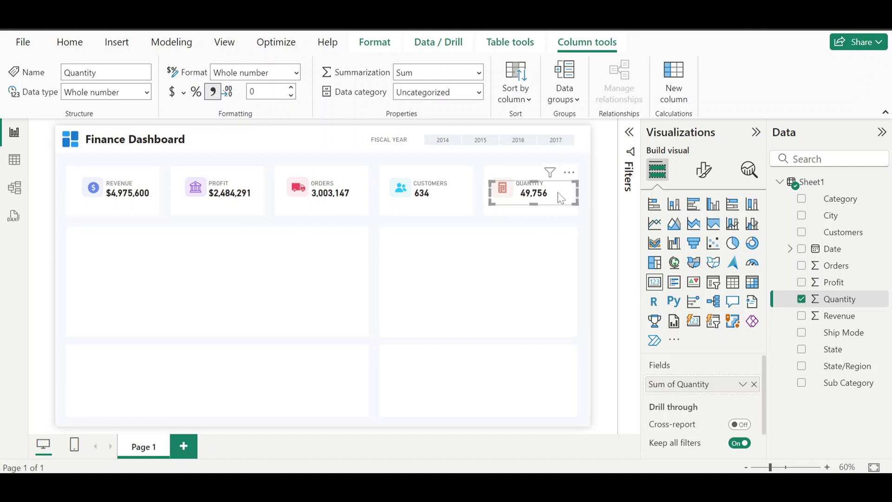
pyautogui.click(581, 210)
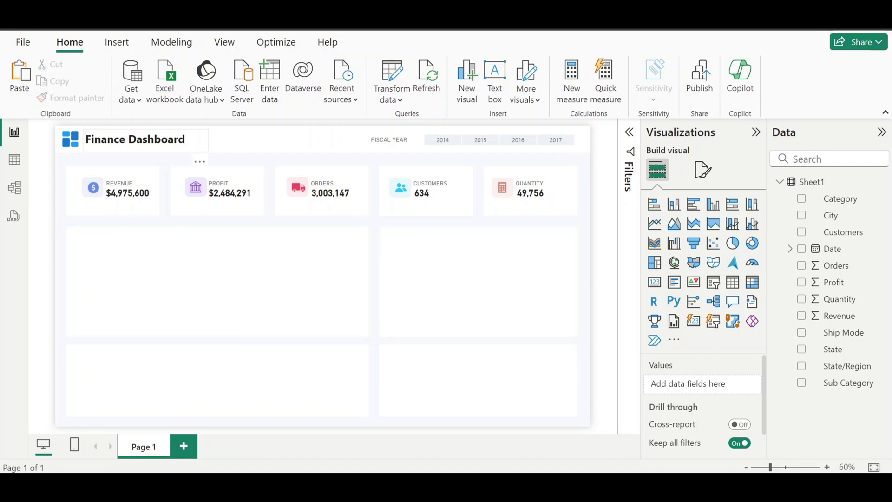
# Duplicate the Finance Dashboard title text box into the upper-left corner of the first chart panel and change its text to REVENUE PERFORMANCE.
pyautogui.click(112, 151)
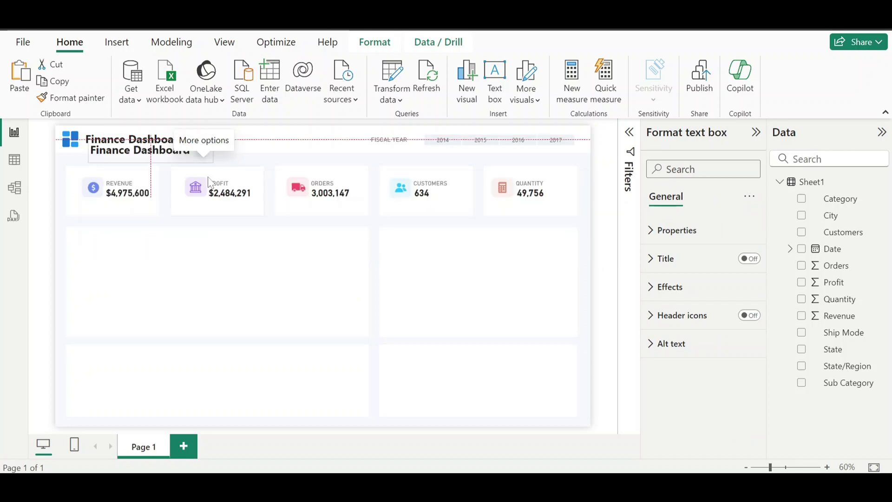
pyautogui.moveTo(205, 171); pyautogui.dragTo(189, 259)
pyautogui.hotkey('ctrl', 'shift', 'Left')
pyautogui.hotkey('ctrl', 'shift', 'Left')
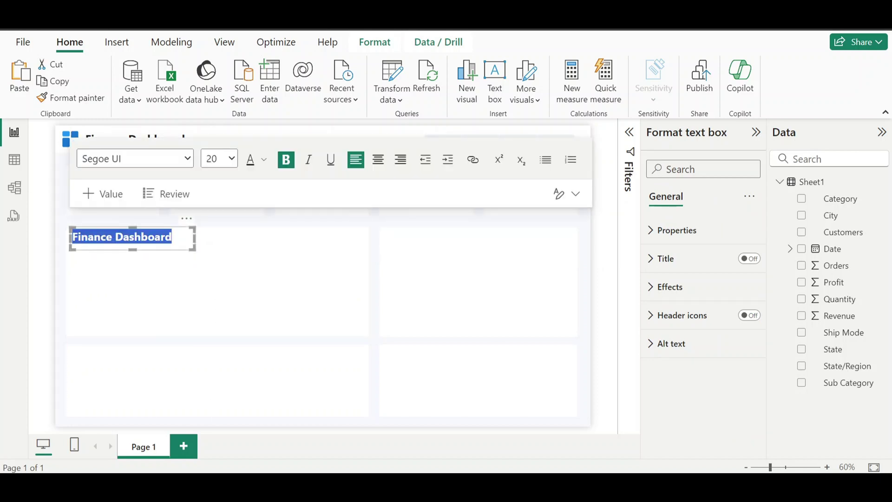
pyautogui.write('REVENUE')
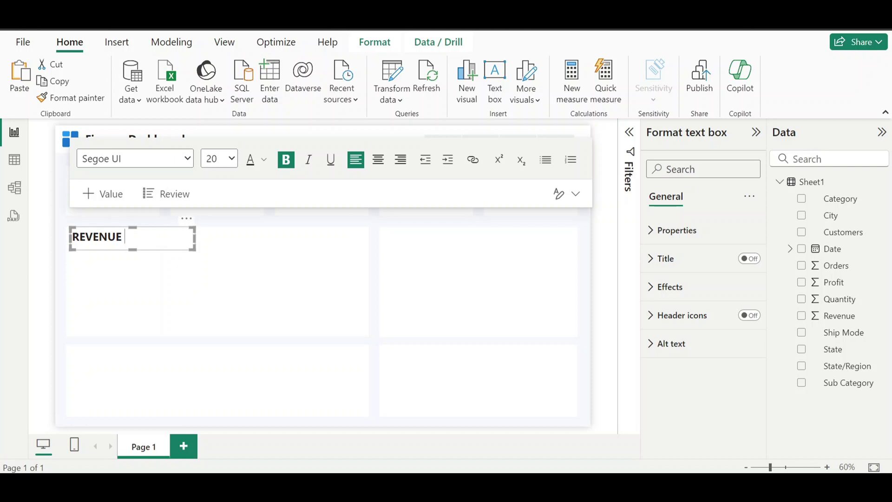
pyautogui.write(' PERFORMANCE')
# Set the REVENUE PERFORMANCE heading's font size to 12.
pyautogui.hotkey('ctrl', 'a')
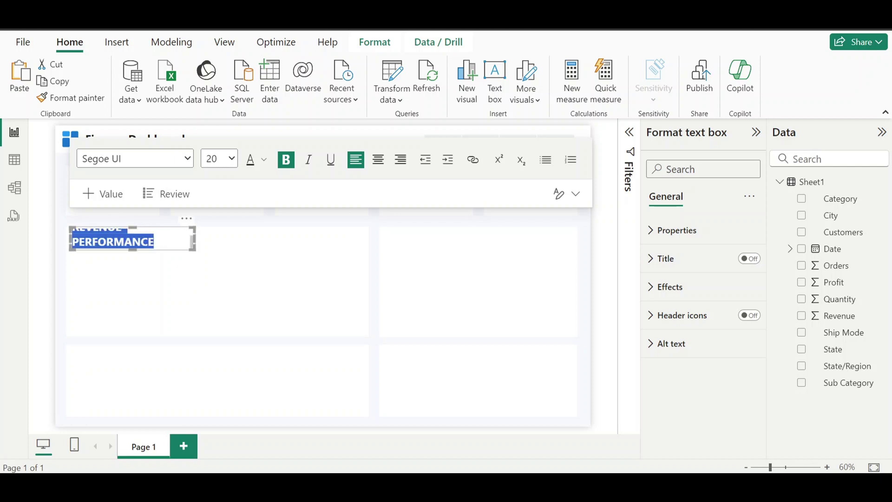
pyautogui.click(231, 158)
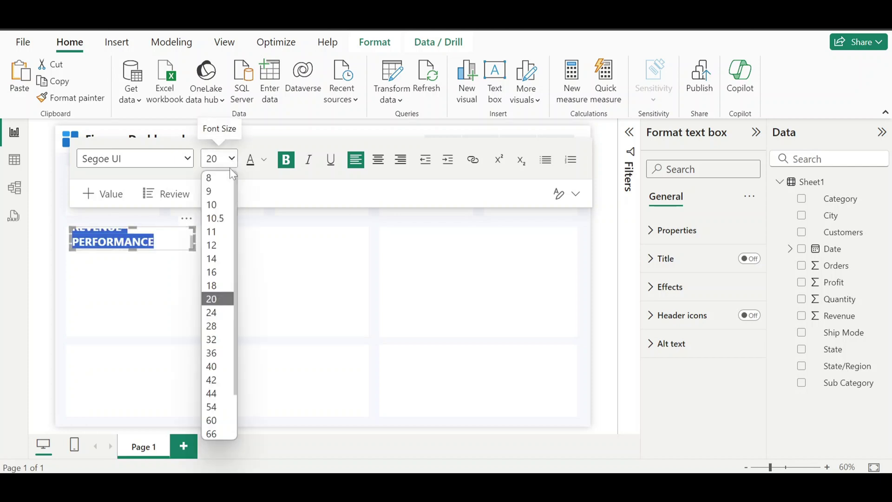
pyautogui.click(212, 246)
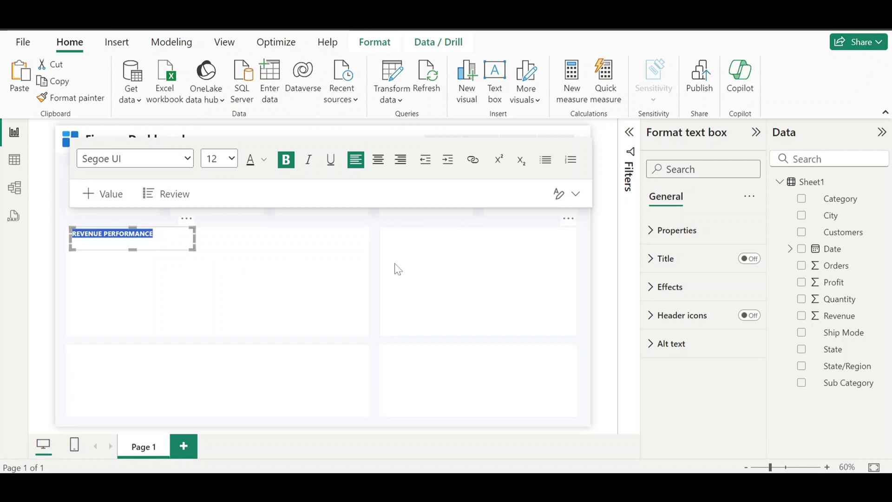
pyautogui.click(223, 247)
pyautogui.click(146, 244)
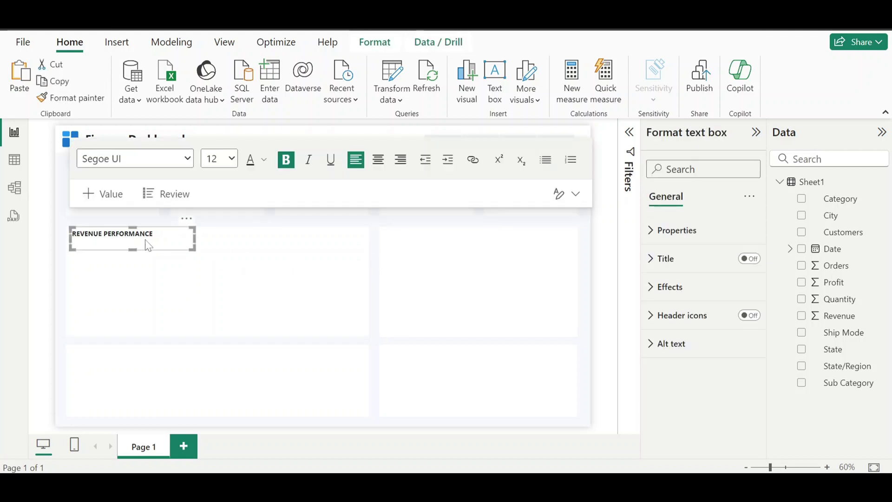
# Create three copies of the REVENUE PERFORMANCE heading text box for the other chart panels.
pyautogui.click(115, 259)
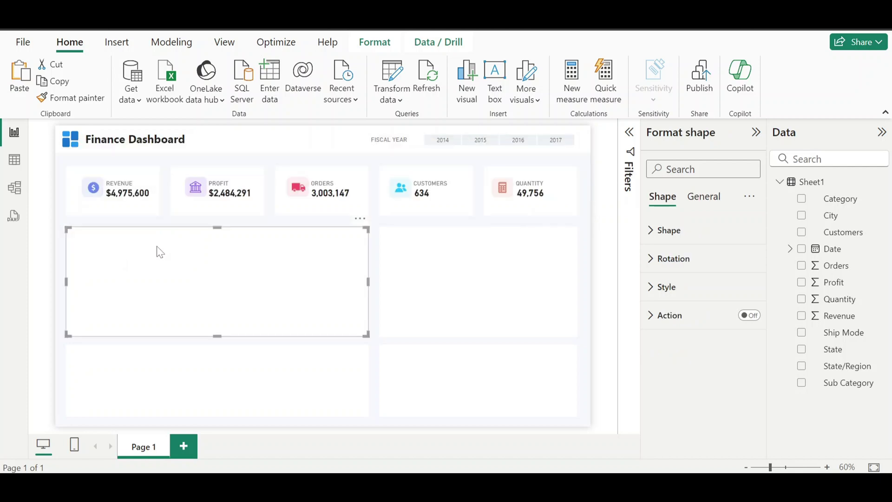
pyautogui.click(374, 276)
pyautogui.click(101, 254)
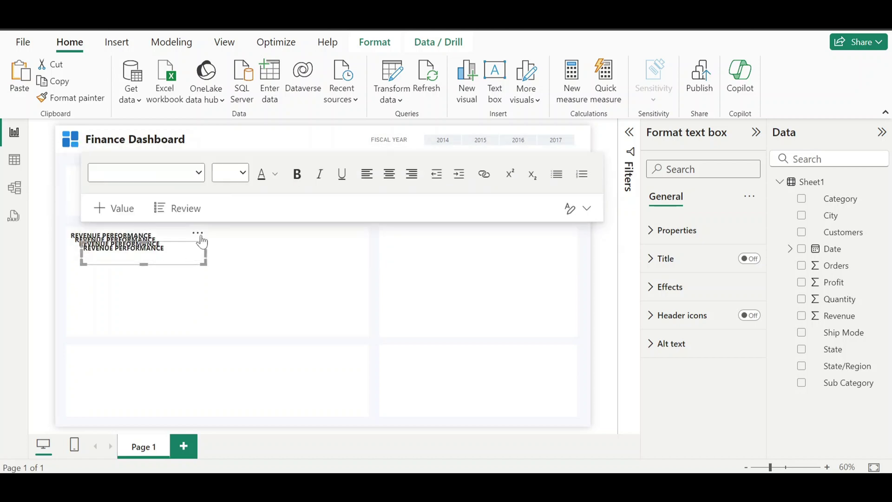
# Move the three REVENUE PERFORMANCE heading copies into the upper-left corners of the other three chart panels.
pyautogui.moveTo(199, 236); pyautogui.dragTo(500, 223)
pyautogui.click(179, 228)
pyautogui.moveTo(188, 231); pyautogui.dragTo(185, 344)
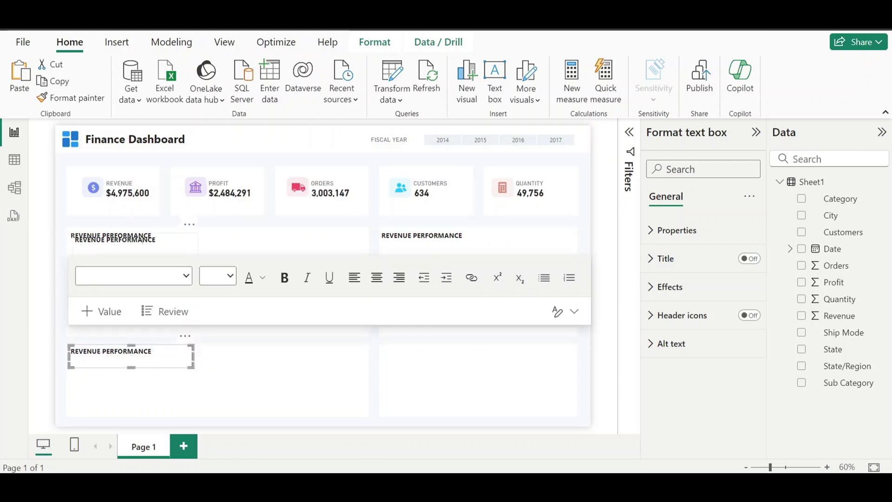
pyautogui.click(189, 233)
pyautogui.moveTo(189, 233); pyautogui.dragTo(500, 344)
# Change the heading text of the upper-right chart panel to REGION PERFORMANCE.
pyautogui.tripleClick(437, 236)
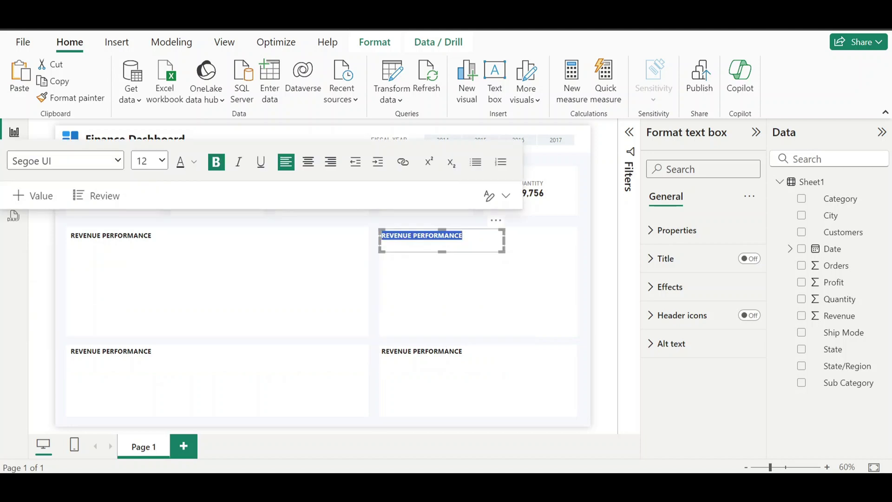
pyautogui.write('REGION PE')
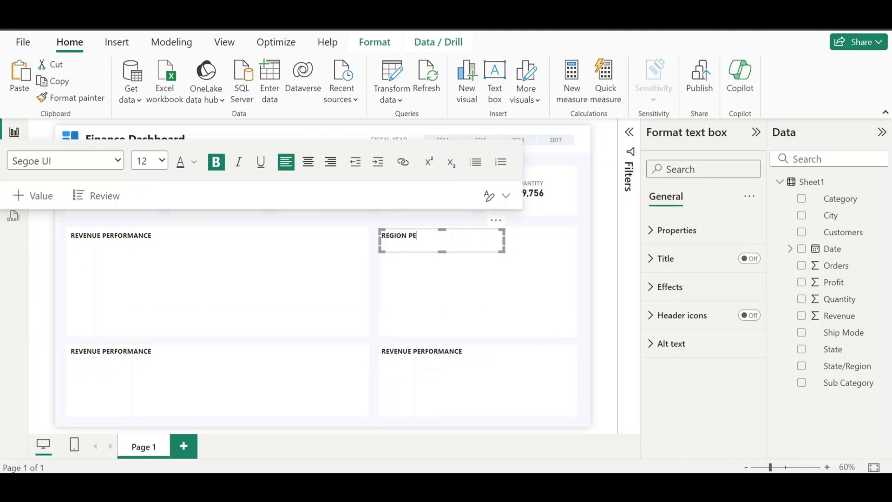
pyautogui.write('RFORMANCE')
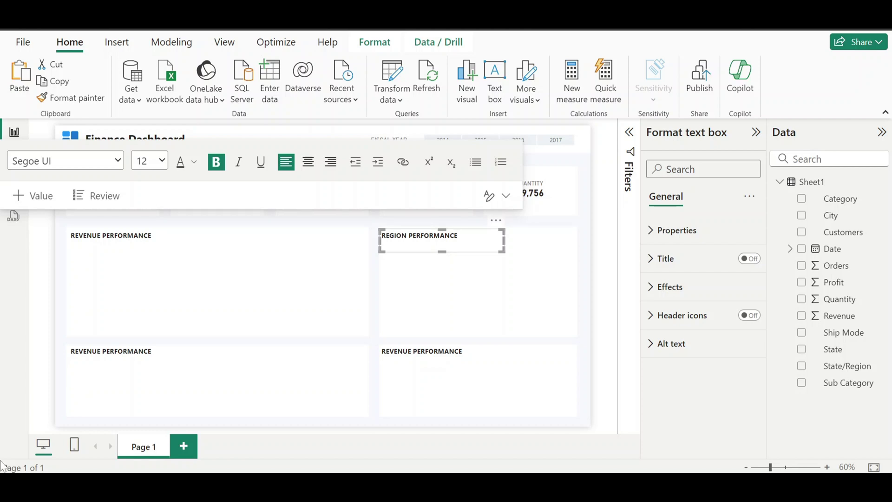
# Change the heading text of the lower-left chart panel to SUB-CATEGORY RATING.
pyautogui.tripleClick(135, 351)
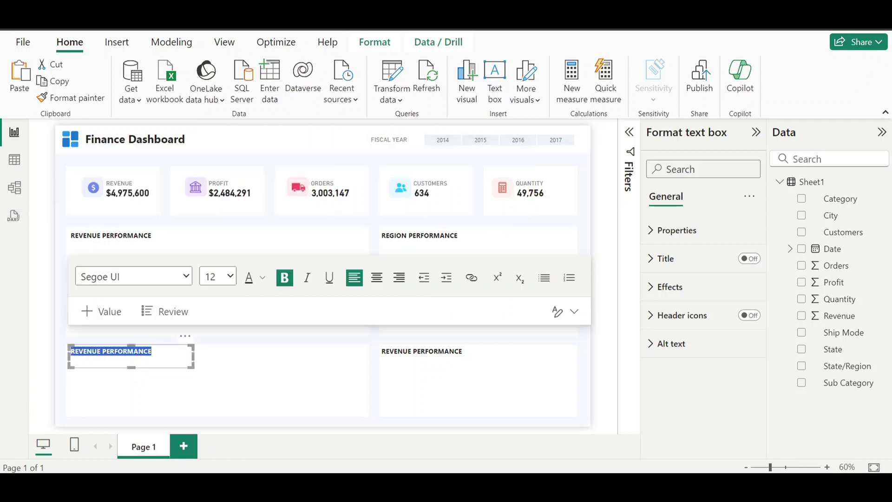
pyautogui.write('SUB-CAT')
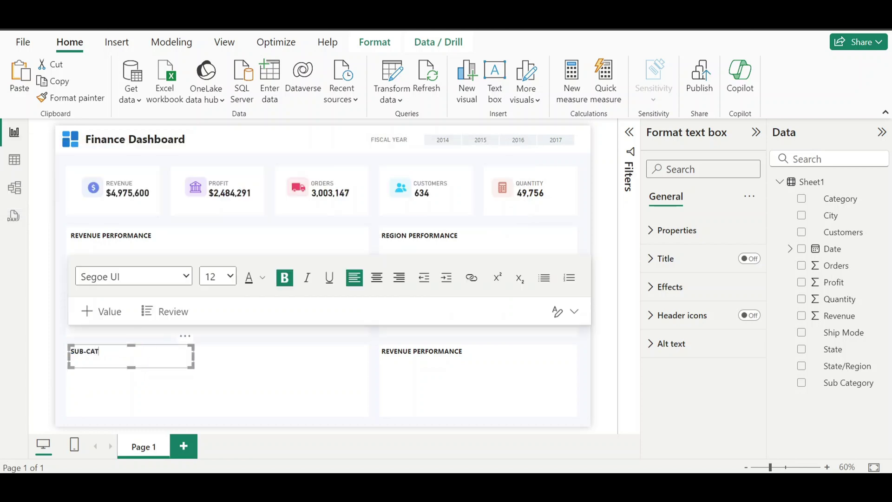
pyautogui.write('EGORY RATING')
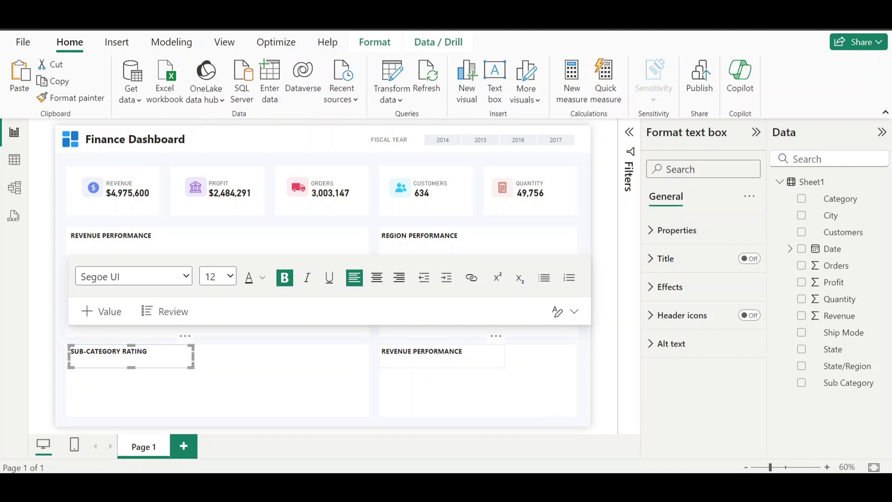
# Change the heading text of the lower-right chart panel to PERFORMANCE RATIO.
pyautogui.tripleClick(473, 359)
pyautogui.write('PERFORMAC')
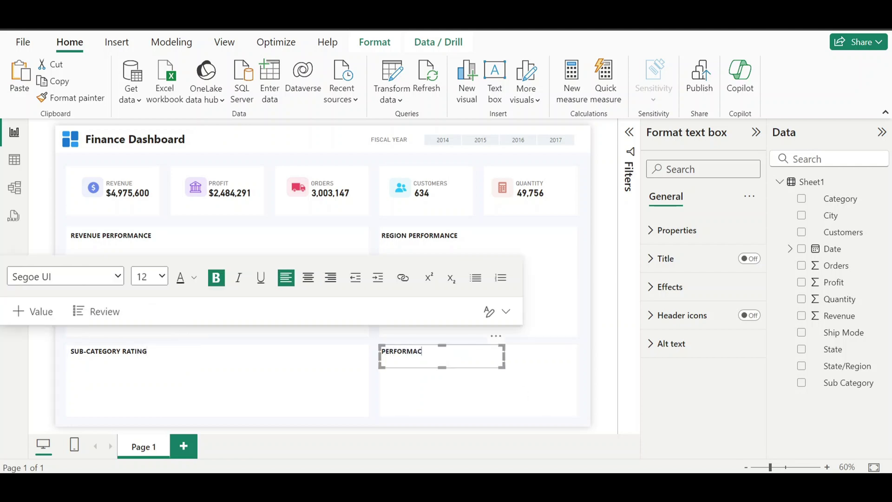
pyautogui.press('BackSpace')
pyautogui.write('NCE RATIO')
# Duplicate the FISCAL YEAR label into the REGION PERFORMANCE panel's upper-right corner, change its text to REVENUE SPLIT BY CATEGORY and widen it to one line.
pyautogui.click(379, 148)
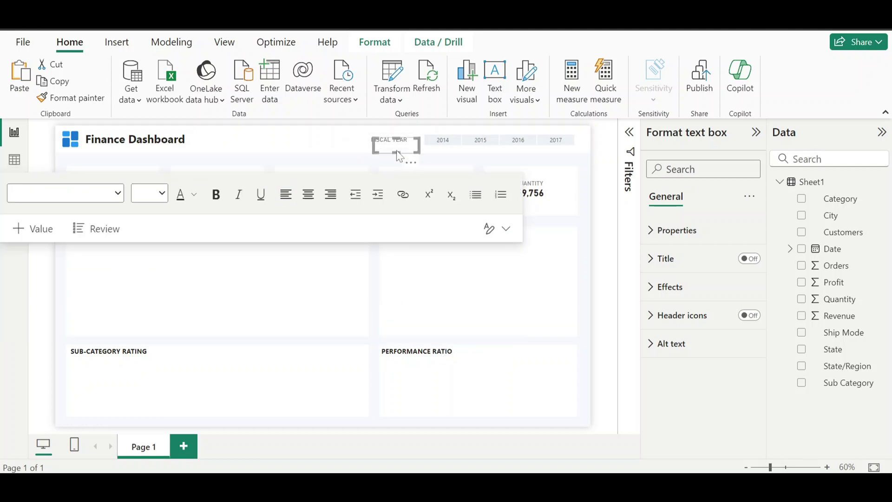
pyautogui.moveTo(411, 156); pyautogui.dragTo(570, 258)
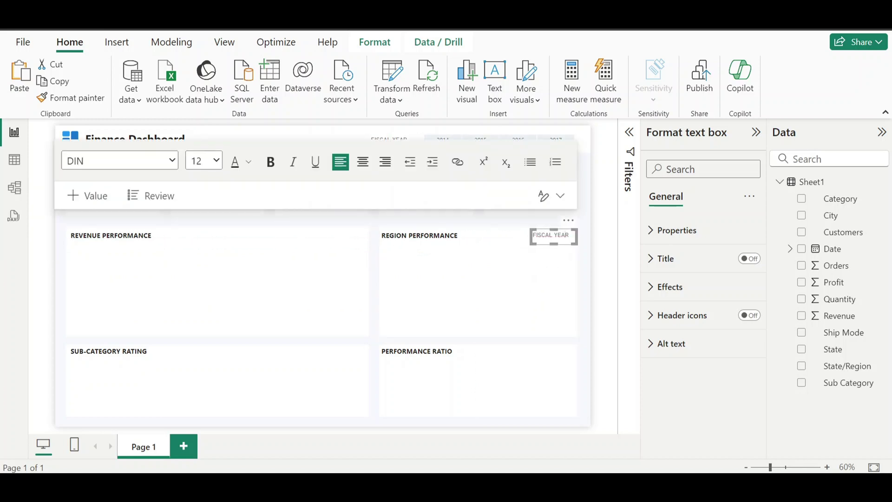
pyautogui.hotkey('ctrl', 'a')
pyautogui.write('RE')
pyautogui.write('VENUE SPLIT')
pyautogui.write(' BY CATE')
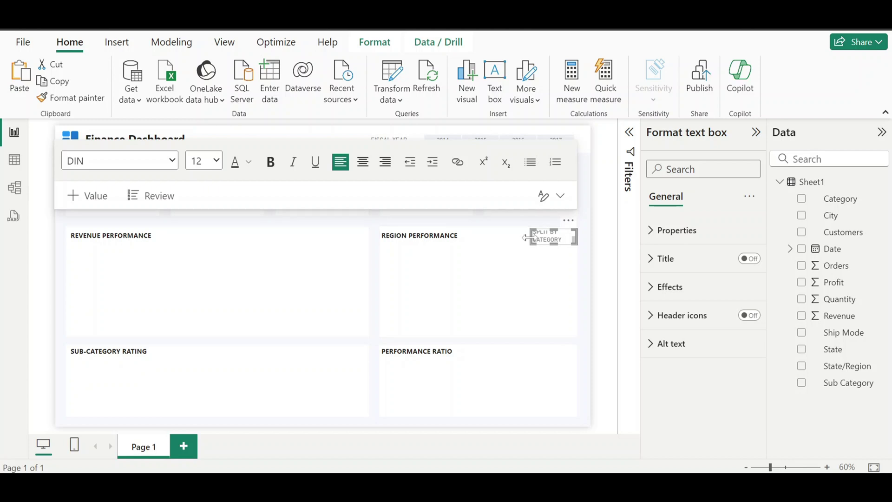
pyautogui.moveTo(531, 238); pyautogui.dragTo(486, 246)
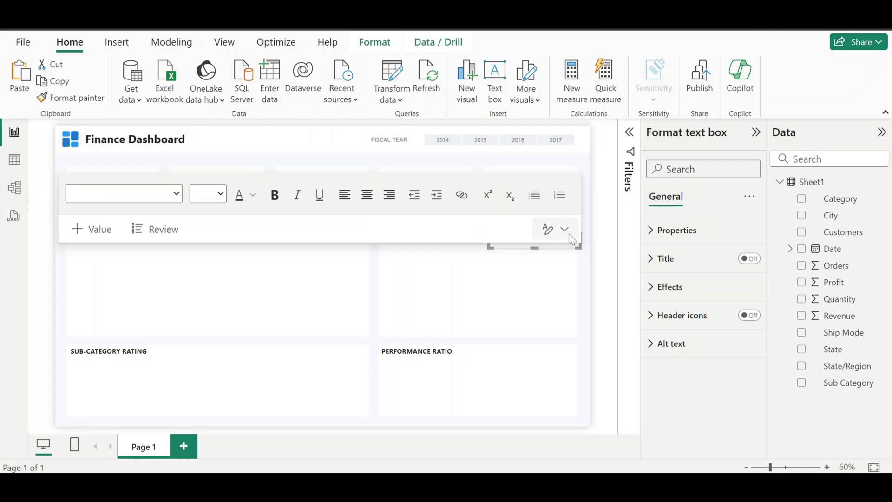
# Copy the subtitle into the SUB-CATEGORY RATING panel's upper-right corner, change its text to QUANTITY & REVENUE BY CATEGORY and widen it to fit.
pyautogui.moveTo(547, 246); pyautogui.dragTo(364, 336)
pyautogui.hotkey('ctrl', 'a')
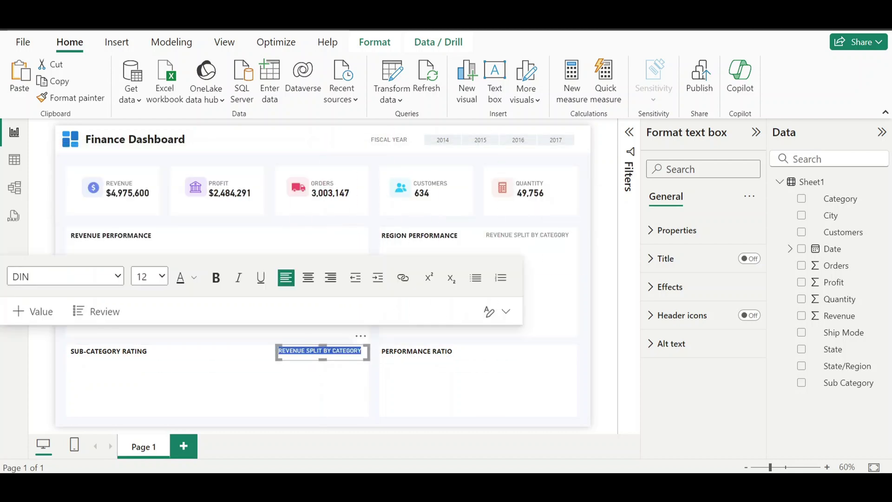
pyautogui.press('Delete')
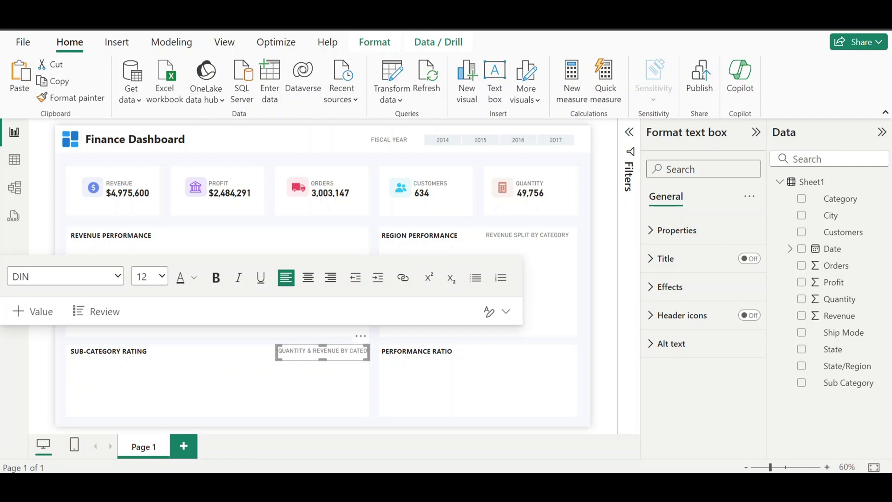
pyautogui.write('G')
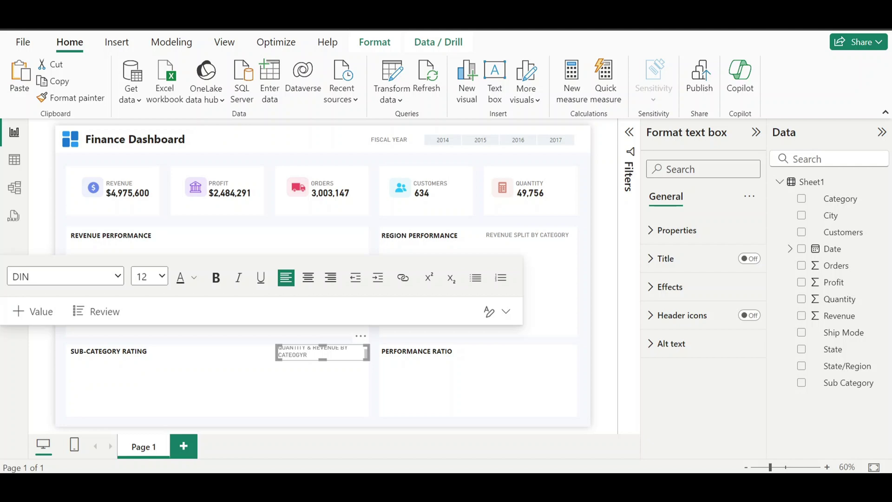
pyautogui.write('OR')
pyautogui.moveTo(274, 352); pyautogui.dragTo(253, 359)
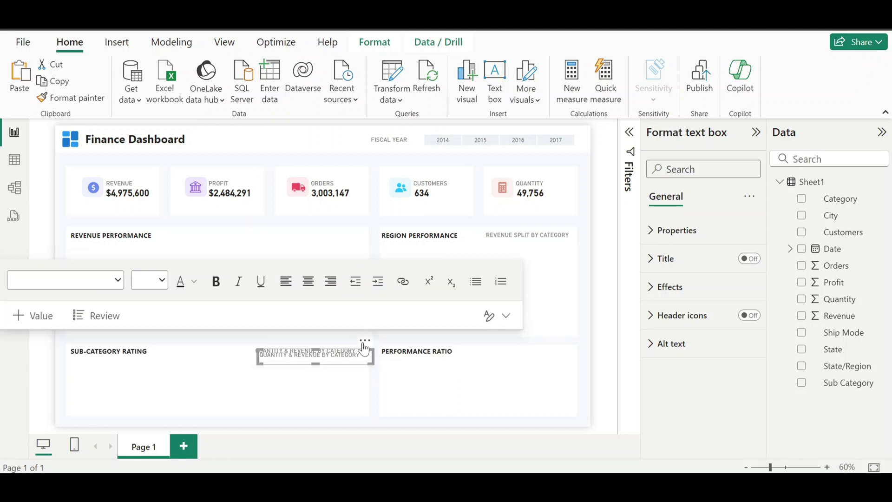
# Place a copy of the QUANTITY & REVENUE BY CATEGORY subtitle in the PERFORMANCE RATIO panel and change its text to REVENUE VS PROFIT.
pyautogui.moveTo(365, 343); pyautogui.dragTo(498, 367)
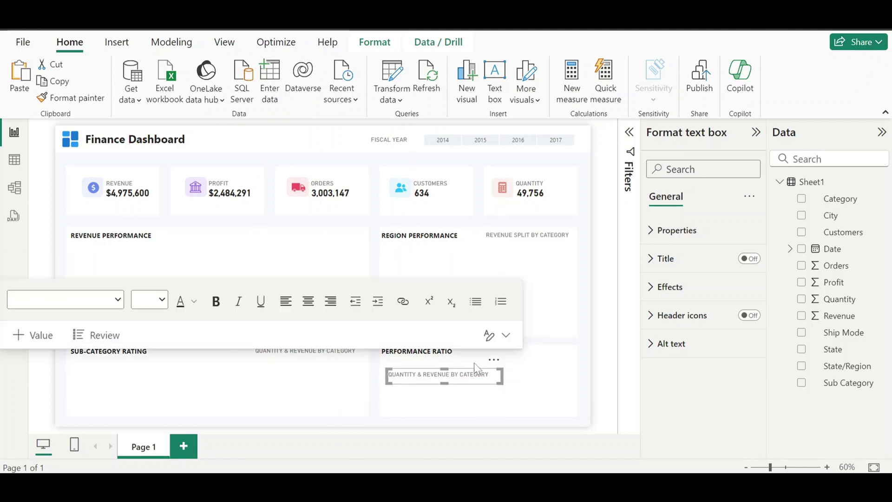
pyautogui.hotkey('ctrl', 'a')
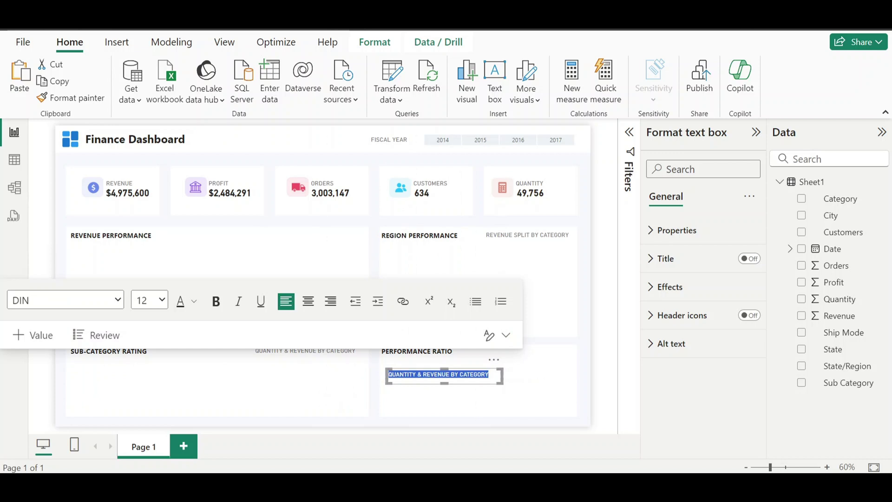
pyautogui.write('REVENUE VS PROFIT')
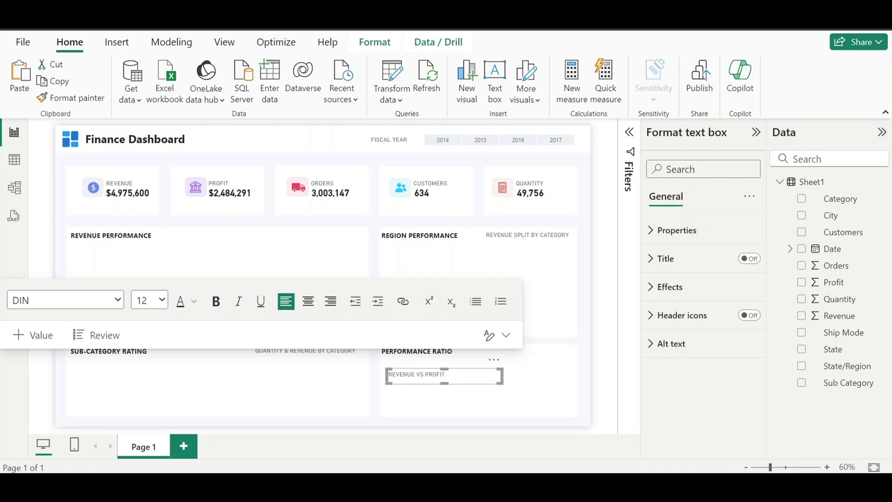
pyautogui.click(583, 358)
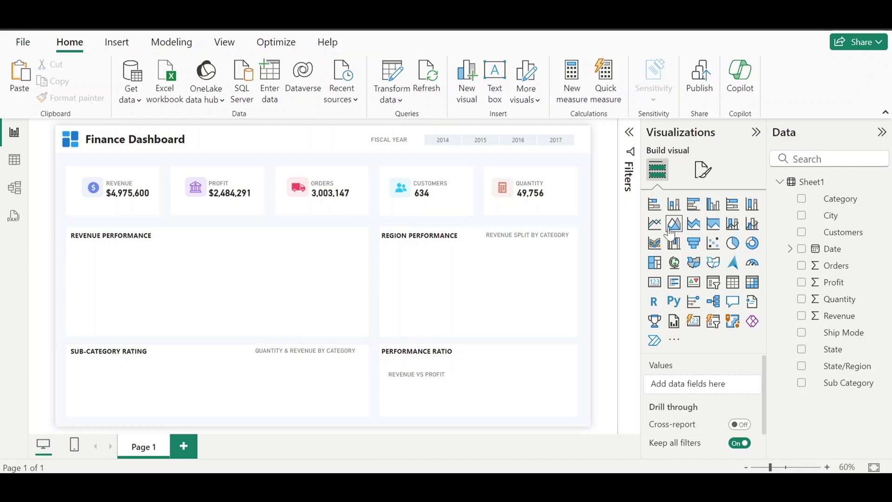
# Insert an area chart below the REVENUE PERFORMANCE heading and resize it to fill the panel.
pyautogui.moveTo(128, 225); pyautogui.dragTo(102, 299)
pyautogui.moveTo(133, 368); pyautogui.dragTo(141, 329)
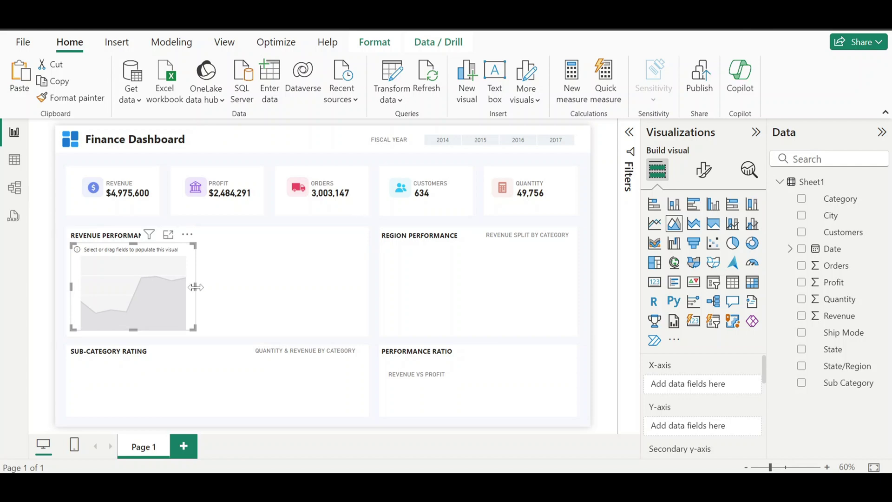
pyautogui.moveTo(195, 285); pyautogui.dragTo(362, 302)
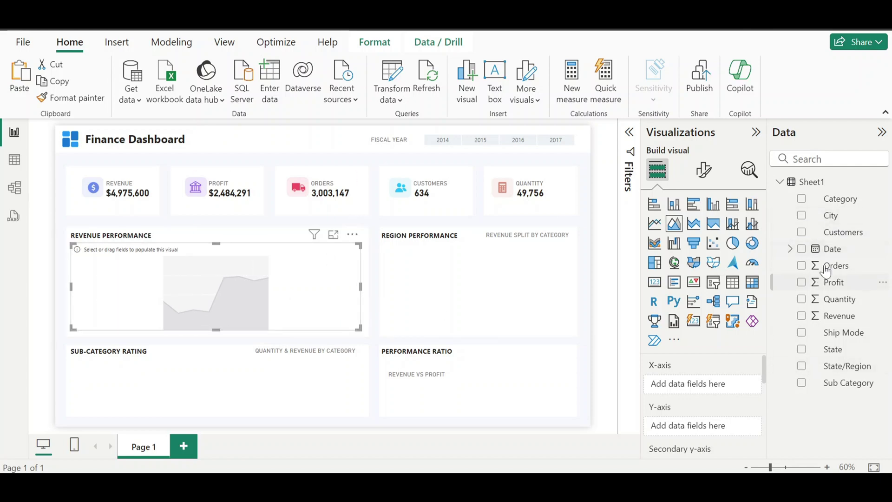
# Plot Revenue on the area chart's Y-axis against Month from the date hierarchy on the X-axis.
pyautogui.click(790, 251)
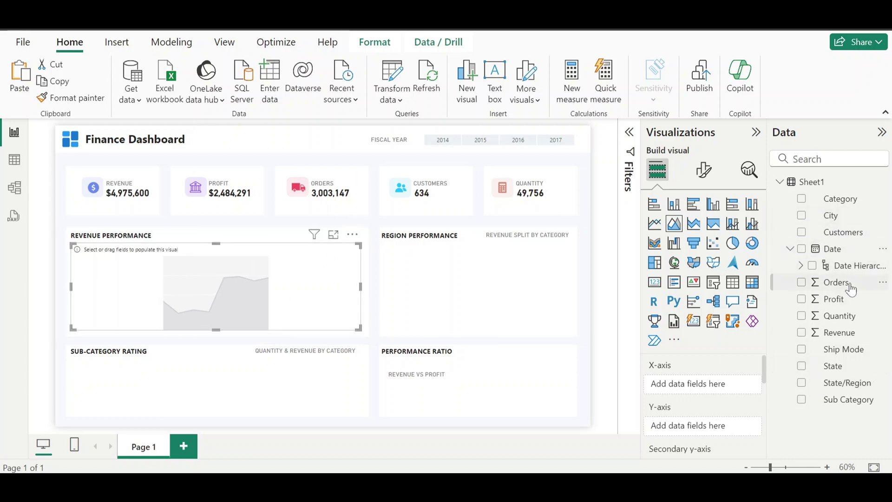
pyautogui.click(800, 266)
pyautogui.moveTo(853, 316); pyautogui.dragTo(718, 388)
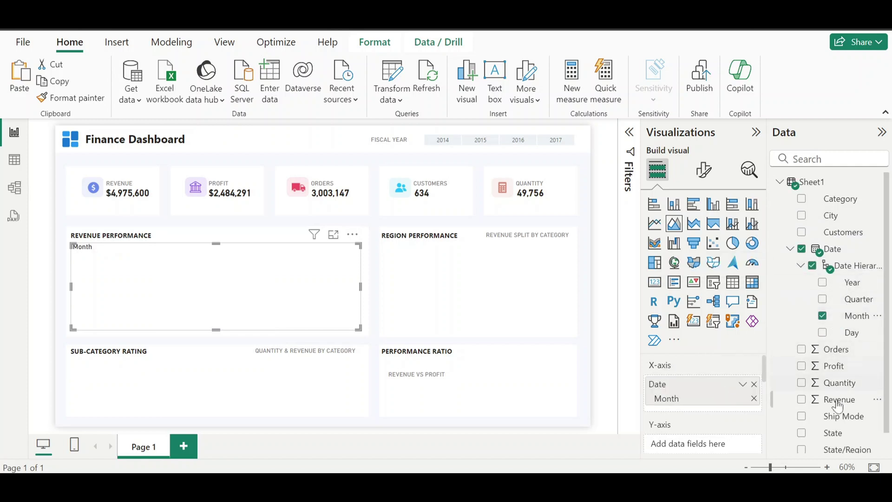
pyautogui.moveTo(840, 403); pyautogui.dragTo(716, 446)
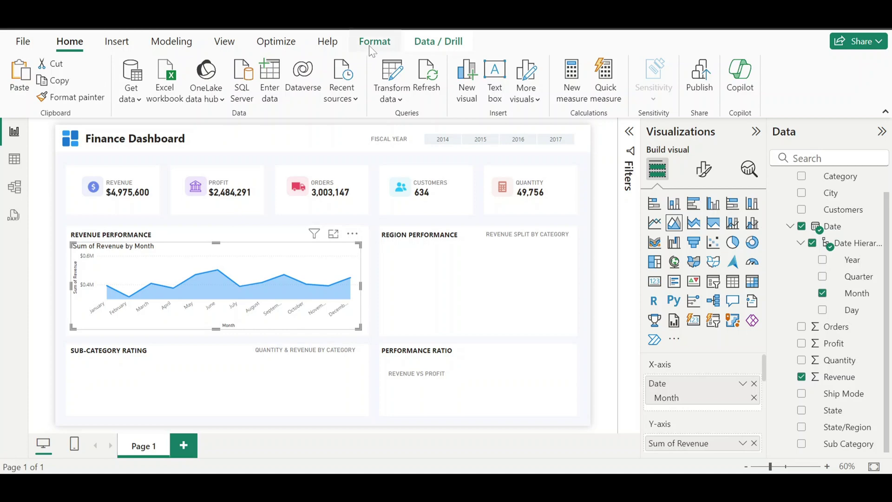
# Open the data in Power Query Editor and add a month-number column derived from the Date column.
pyautogui.click(391, 72)
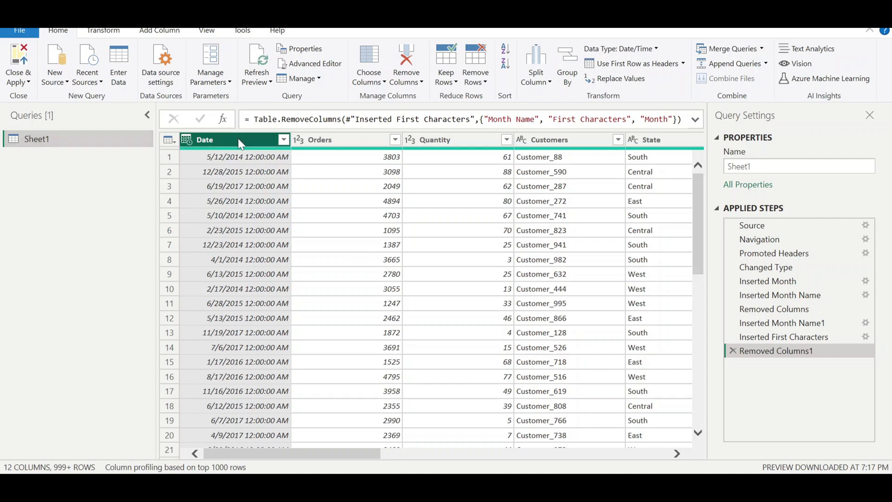
pyautogui.click(160, 31)
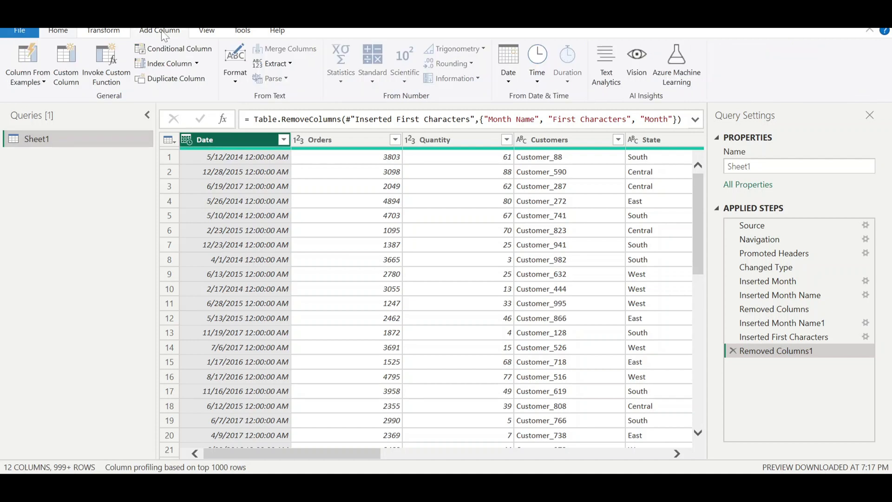
pyautogui.click(513, 82)
pyautogui.moveTo(557, 164)
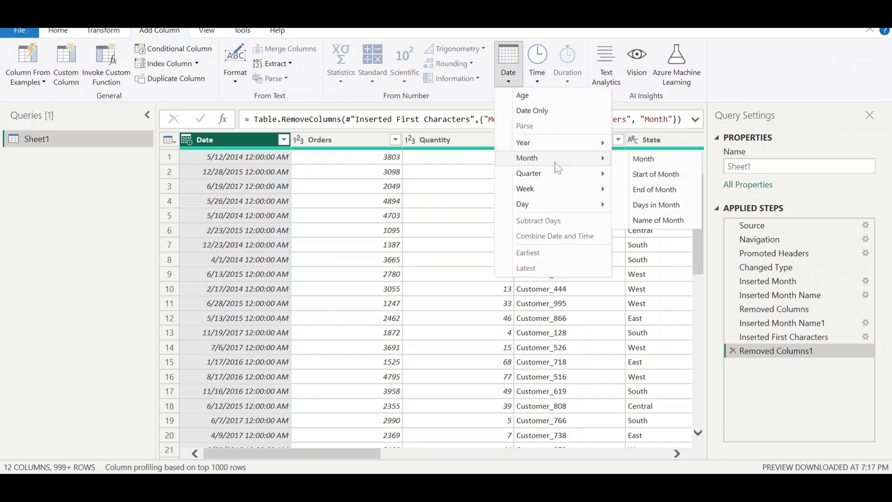
pyautogui.click(646, 162)
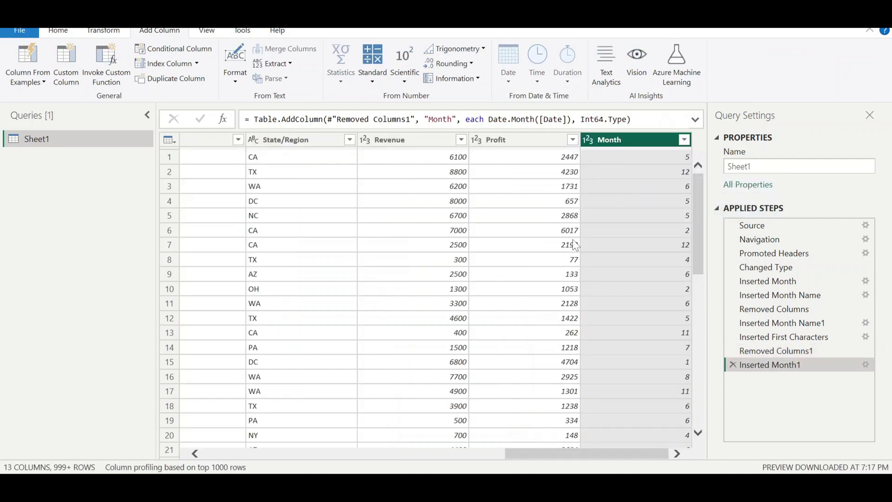
# Add a column with the name of the month derived from the Date column.
pyautogui.moveTo(623, 457); pyautogui.dragTo(321, 457)
pyautogui.click(238, 139)
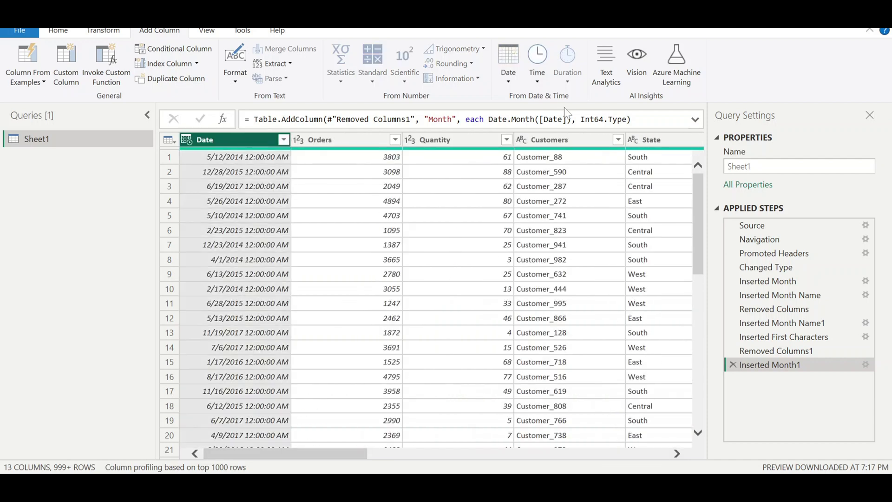
pyautogui.click(509, 82)
pyautogui.moveTo(552, 157)
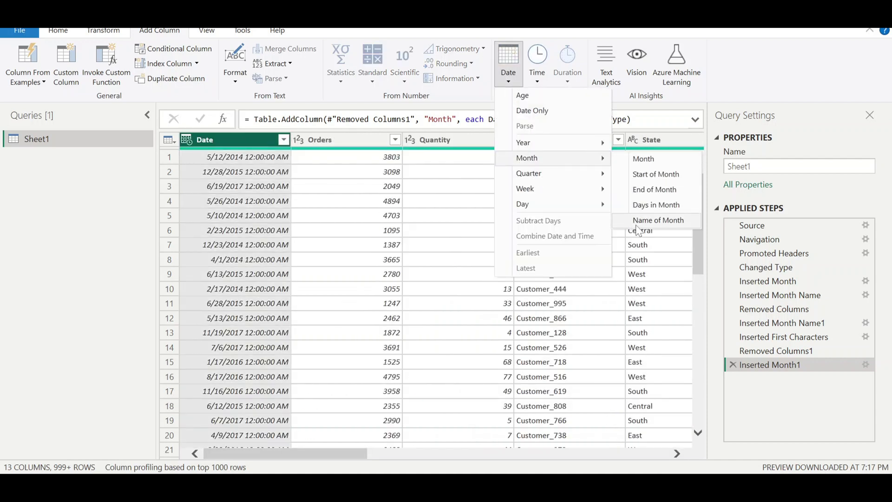
pyautogui.click(643, 221)
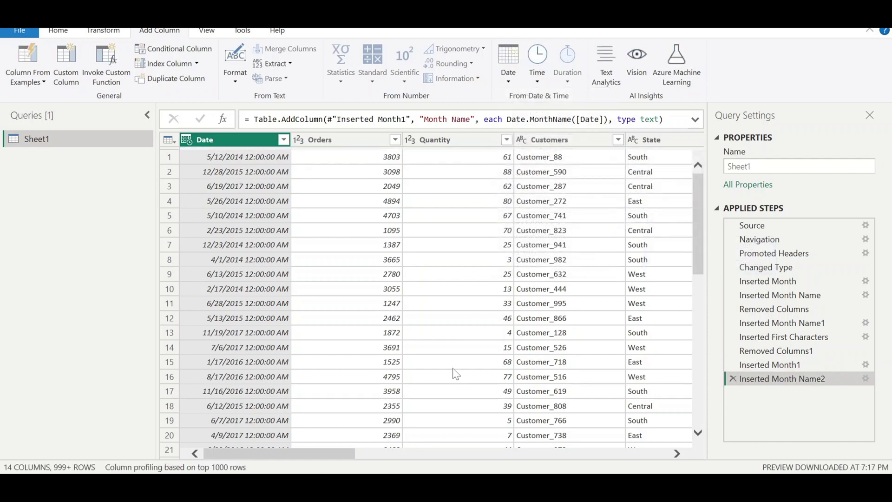
# Extract the first 3 characters of the Month Name column into a new column.
pyautogui.moveTo(337, 453); pyautogui.dragTo(742, 441)
pyautogui.click(542, 140)
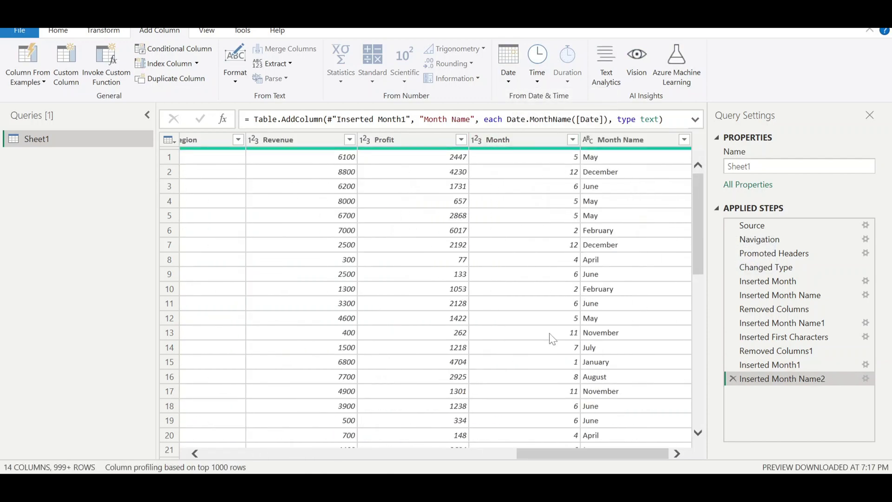
pyautogui.click(639, 143)
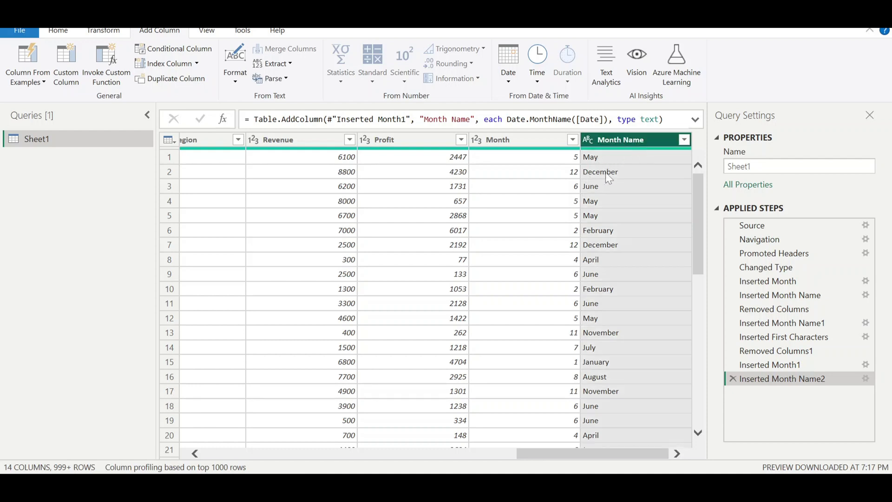
pyautogui.click(275, 63)
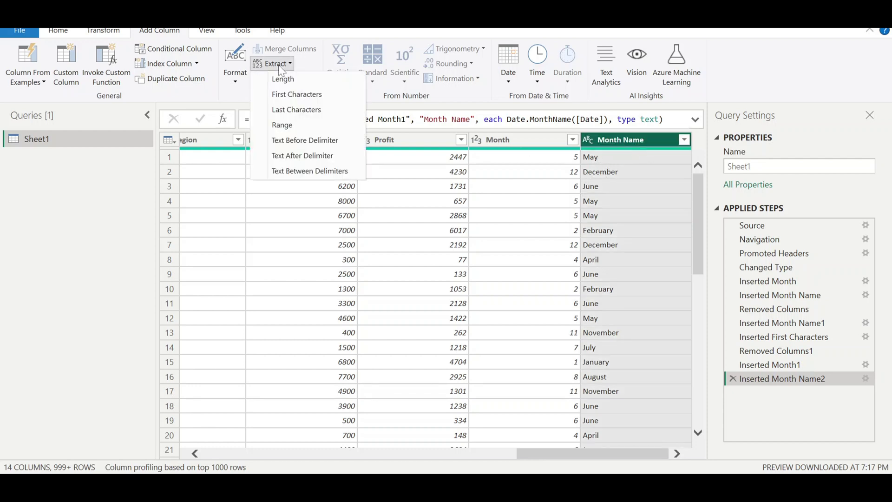
pyautogui.click(286, 94)
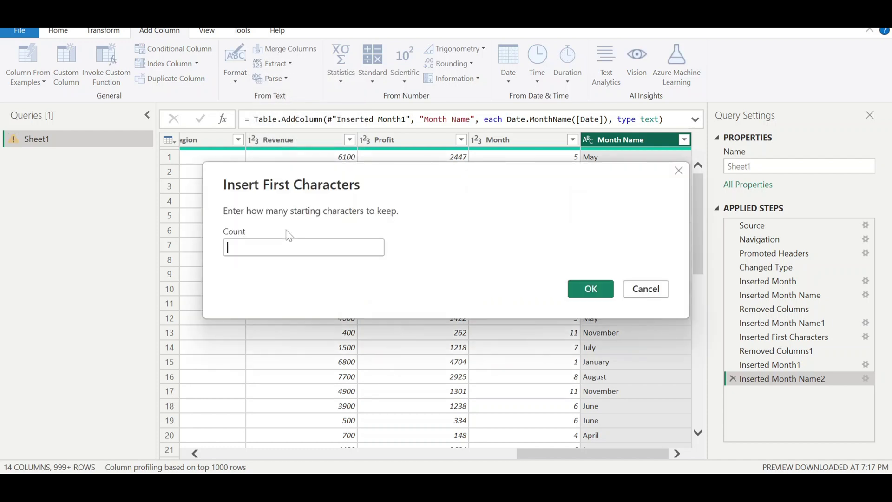
pyautogui.write('3')
pyautogui.click(576, 289)
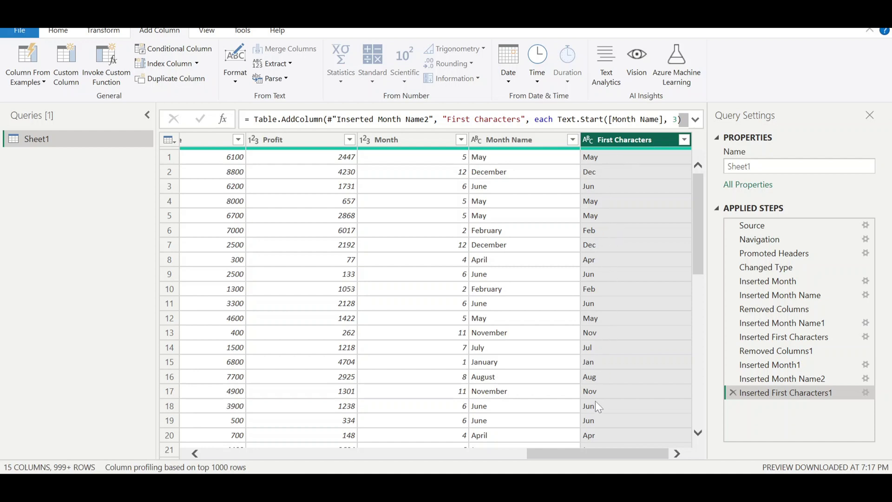
# Remove the Month Name column from the query.
pyautogui.click(514, 141)
pyautogui.rightClick(514, 141)
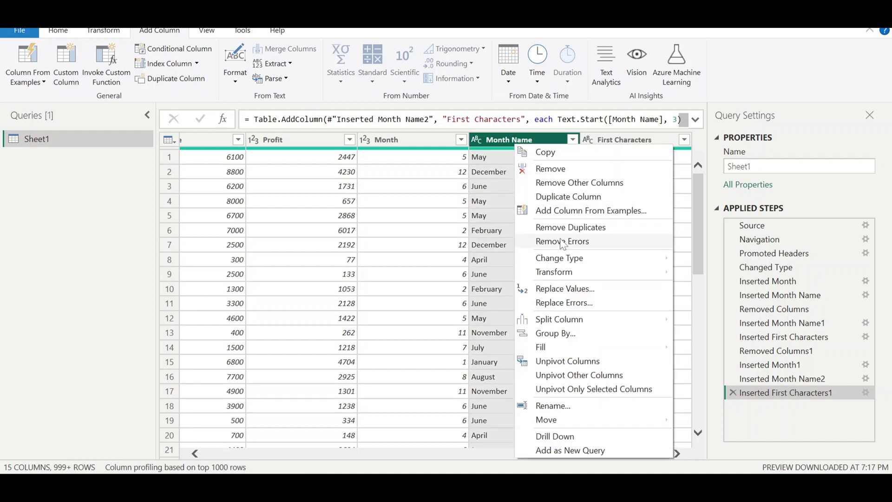
pyautogui.click(566, 168)
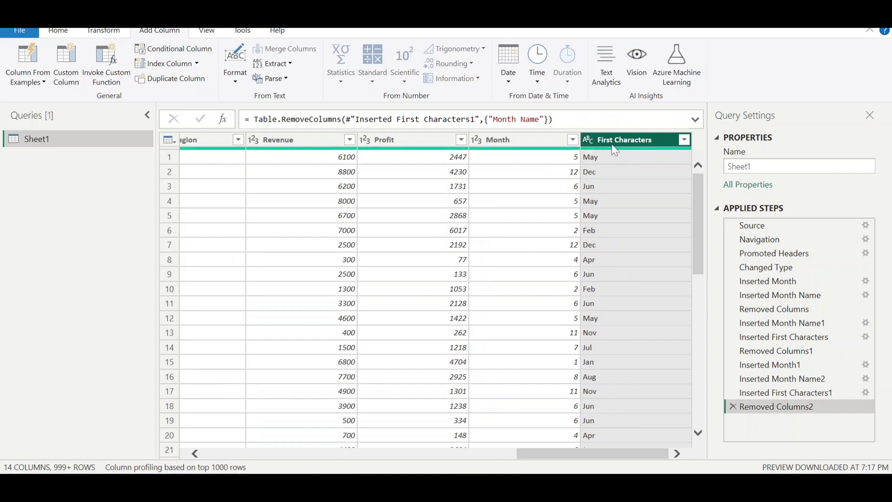
# Rename the First Characters column as Month Short Name.
pyautogui.doubleClick(614, 142)
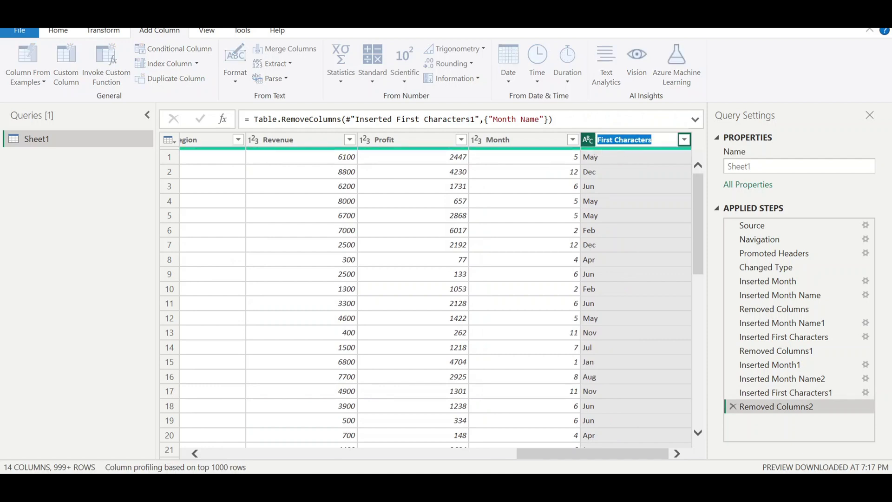
pyautogui.write('Month Short Nam')
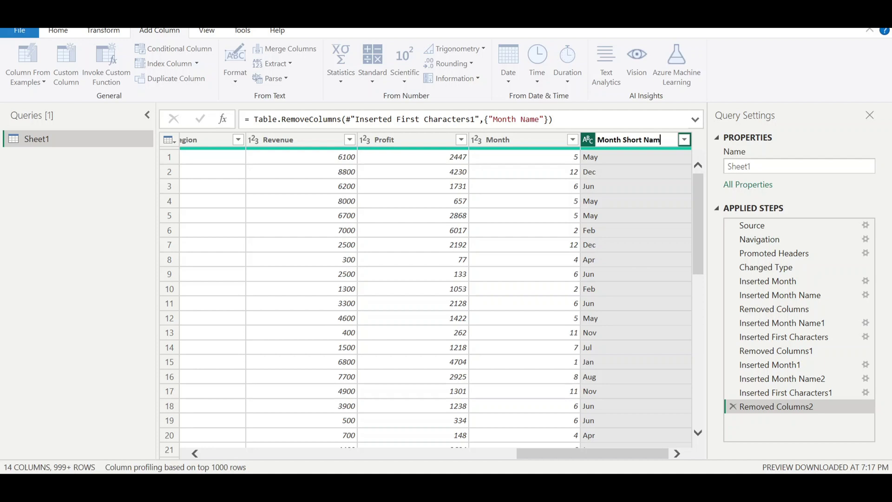
pyautogui.write('e')
pyautogui.press('Return')
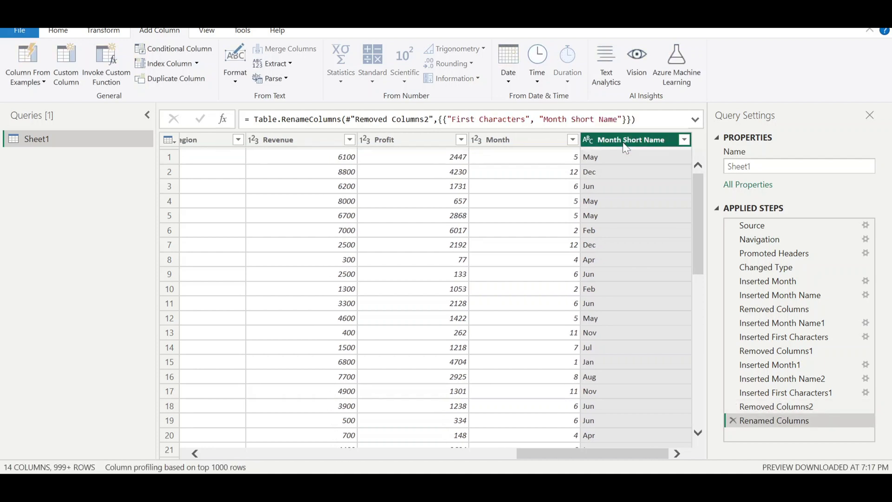
# Apply the query changes to the model and close the Power Query Editor.
pyautogui.click(67, 34)
pyautogui.click(18, 79)
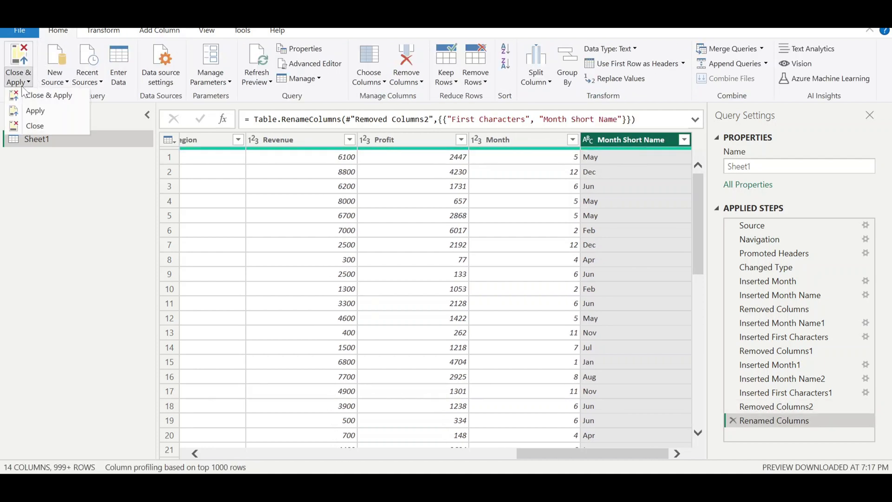
pyautogui.click(28, 99)
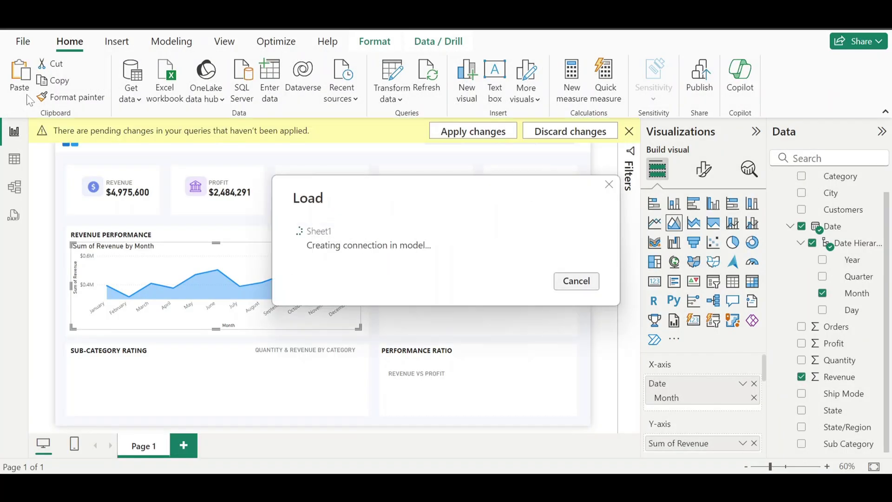
# Set Month Short Name to sort by the Month column in the data table, and sort the Month column ascending.
pyautogui.click(14, 159)
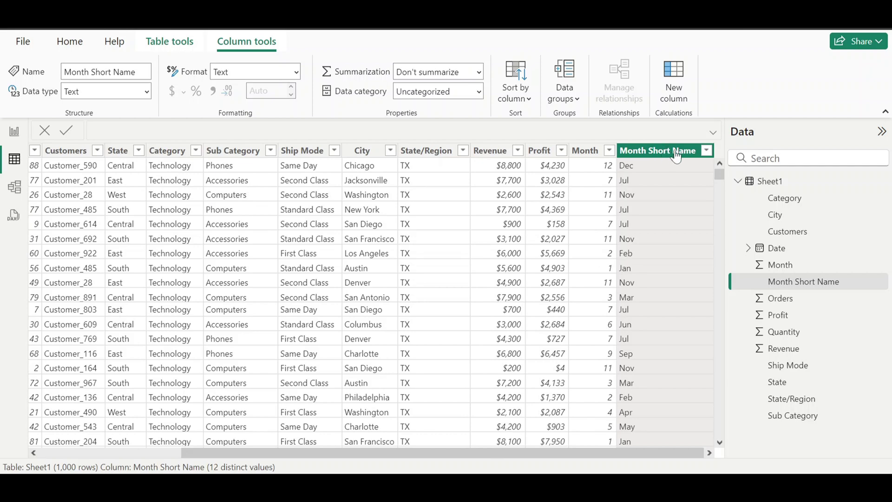
pyautogui.click(513, 99)
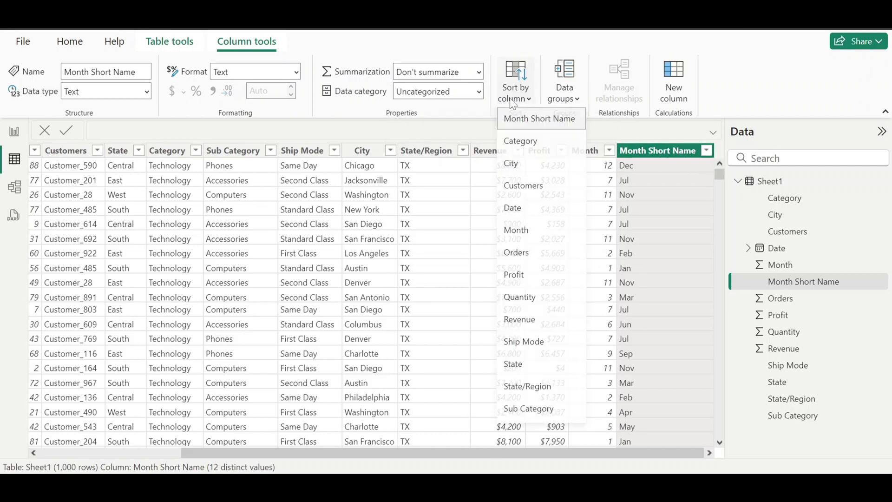
pyautogui.click(528, 237)
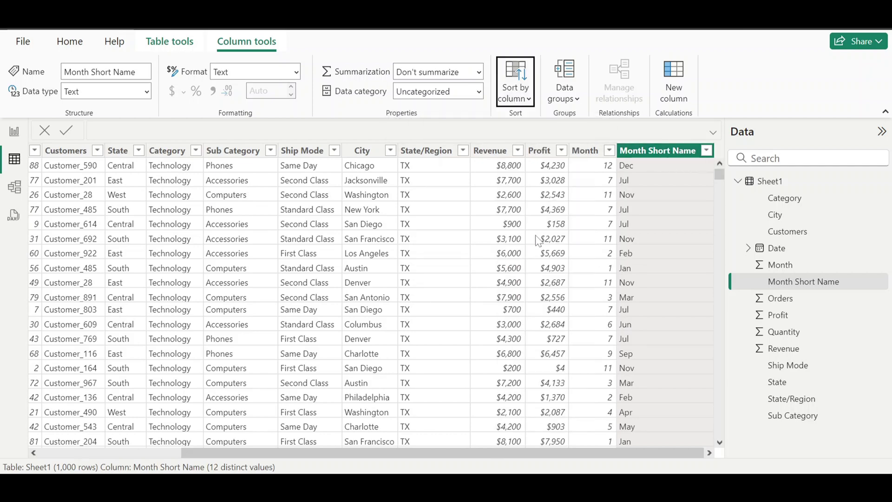
pyautogui.click(591, 154)
pyautogui.rightClick(592, 159)
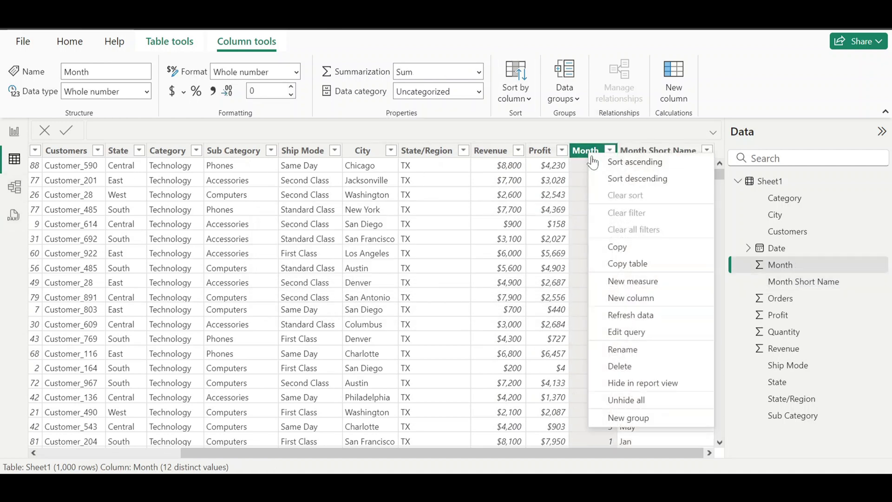
pyautogui.click(615, 162)
# Back in the report, replace the date-hierarchy month on the revenue area chart's X-axis with Month Short Name.
pyautogui.click(18, 133)
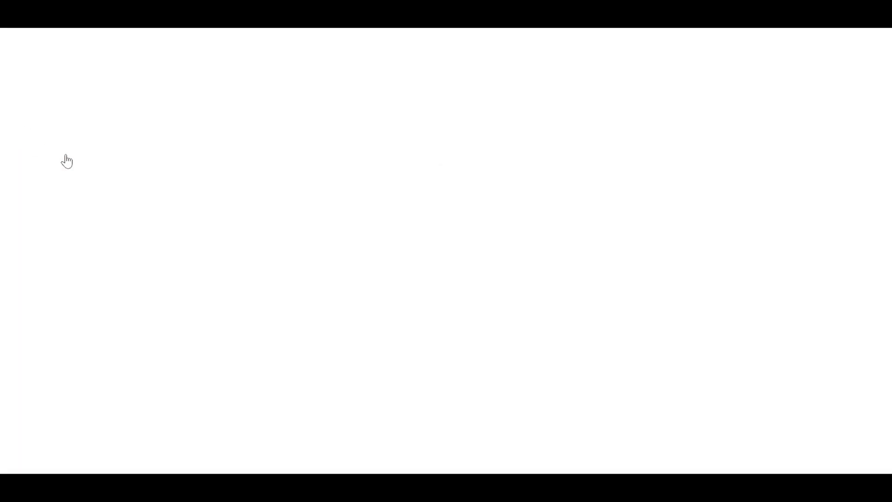
pyautogui.click(338, 252)
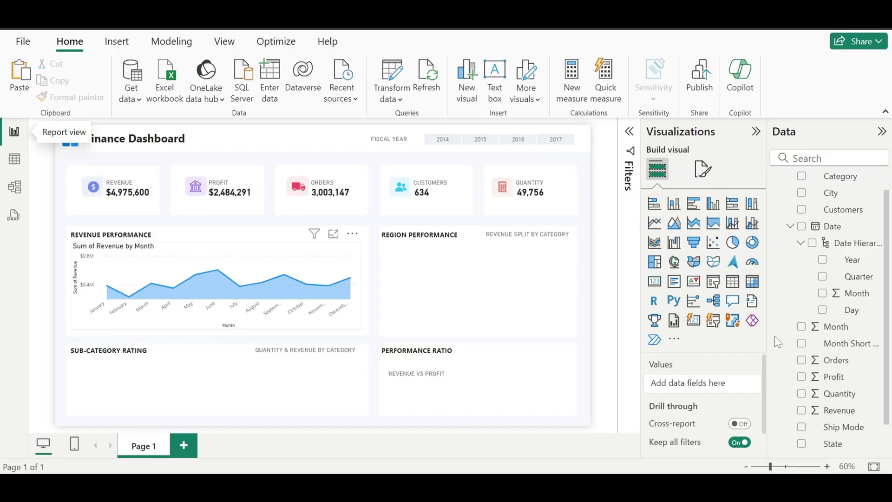
pyautogui.click(849, 297)
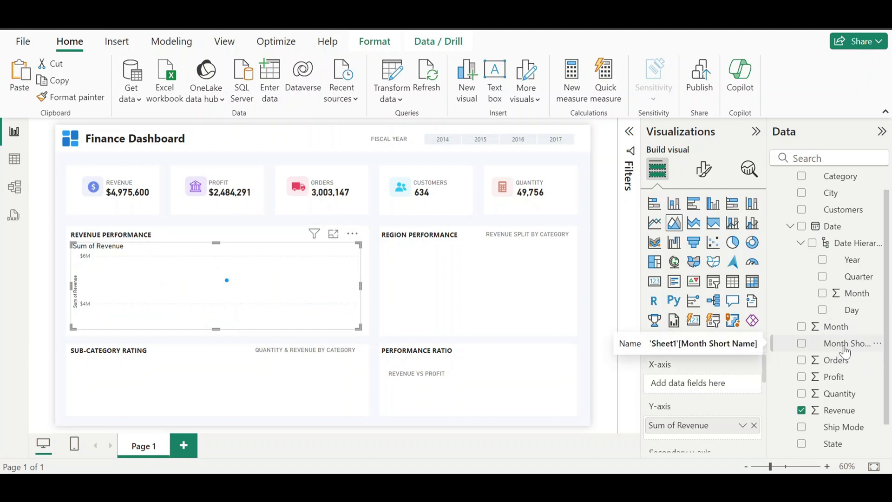
pyautogui.moveTo(845, 352); pyautogui.dragTo(713, 393)
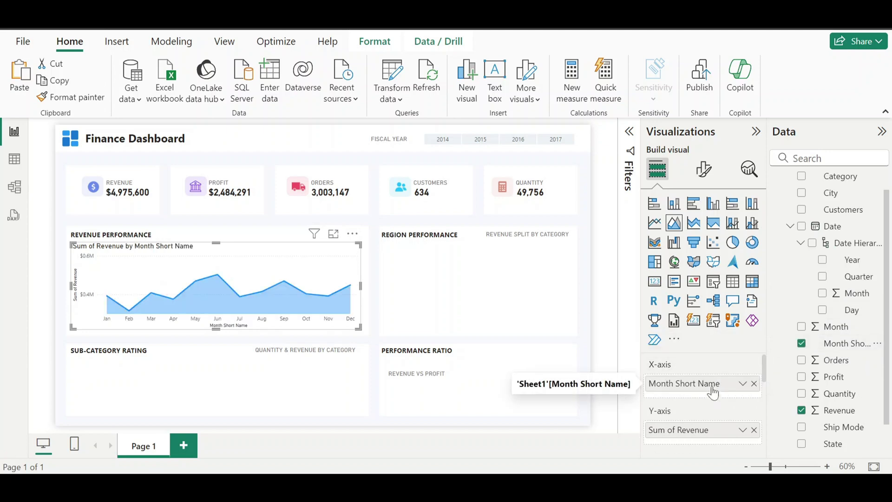
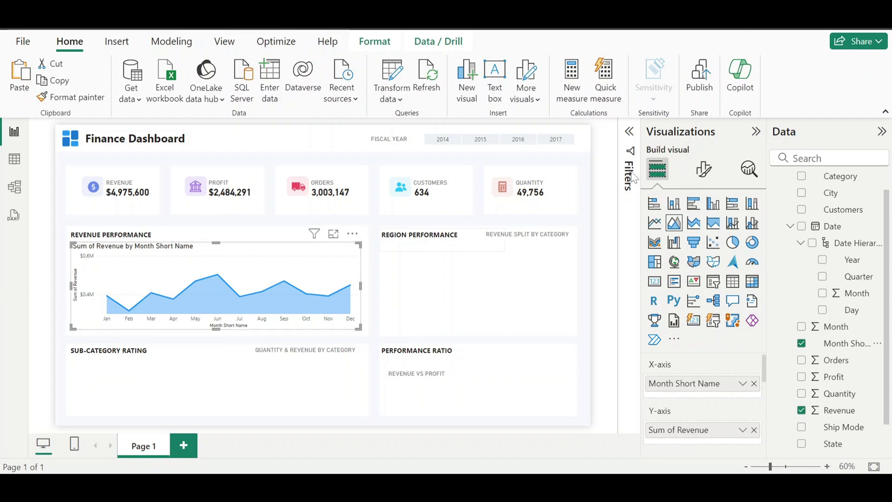
# Turn off the X-axis title of the revenue area chart.
pyautogui.click(703, 170)
pyautogui.click(711, 281)
pyautogui.scroll(-2, 711, 285)
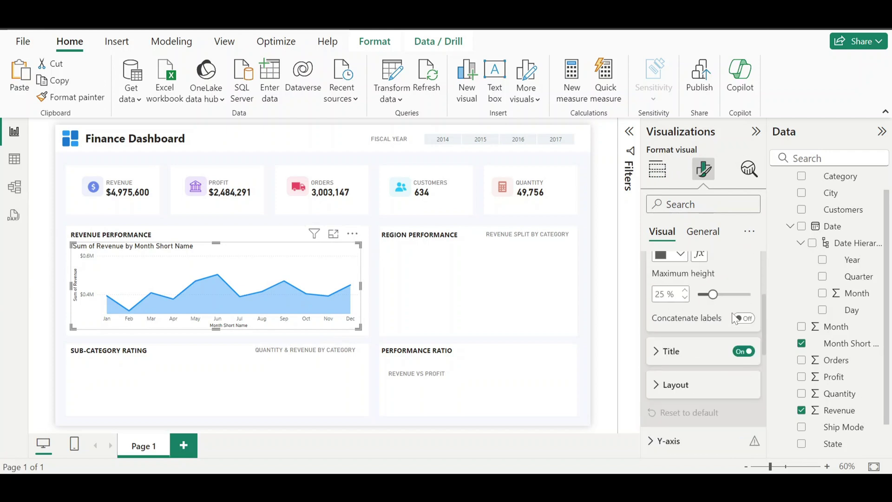
pyautogui.click(744, 352)
# Turn off the Y-axis title and the visual's own title on the revenue area chart.
pyautogui.scroll(1, 720, 350)
pyautogui.scroll(-2, 720, 349)
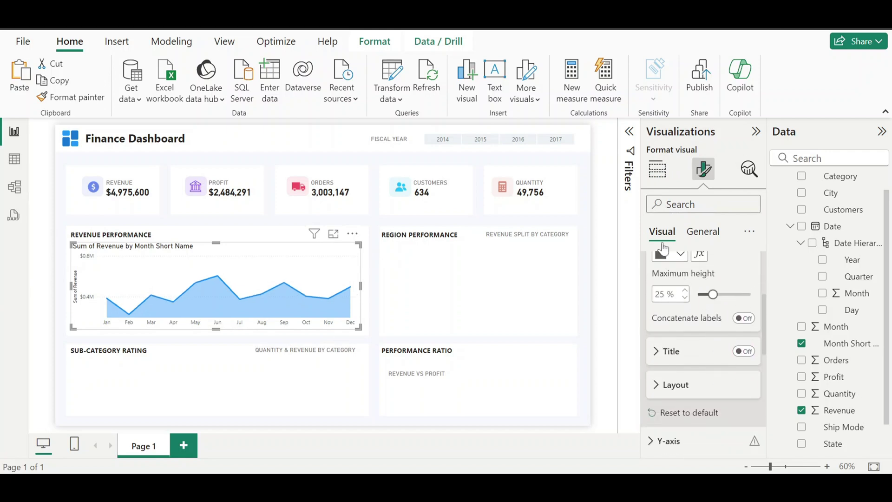
pyautogui.scroll(-2, 763, 331)
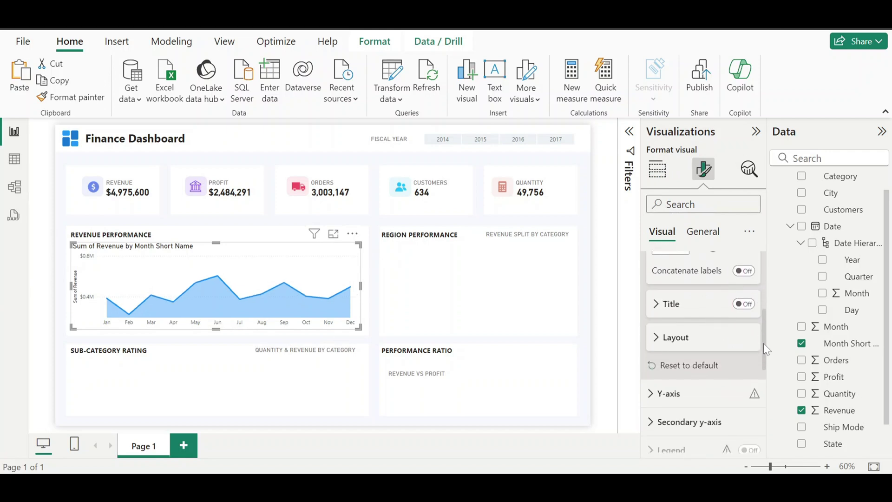
pyautogui.click(678, 391)
pyautogui.scroll(-5, 763, 328)
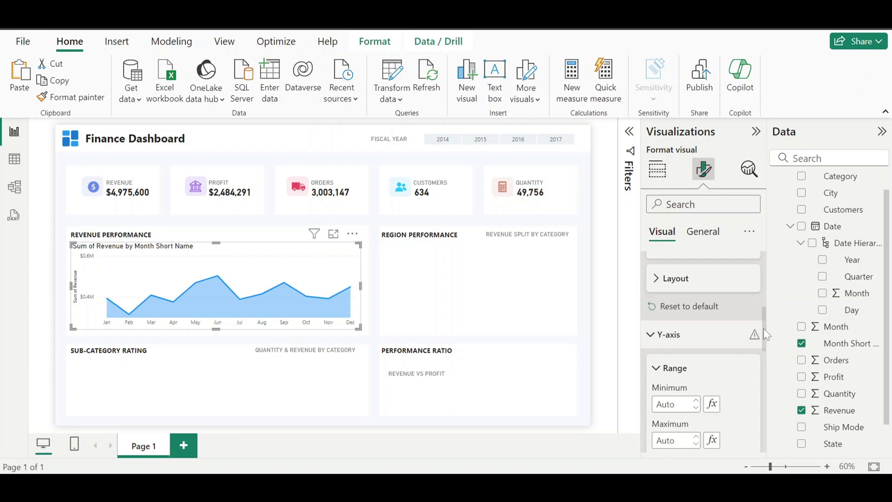
pyautogui.click(743, 400)
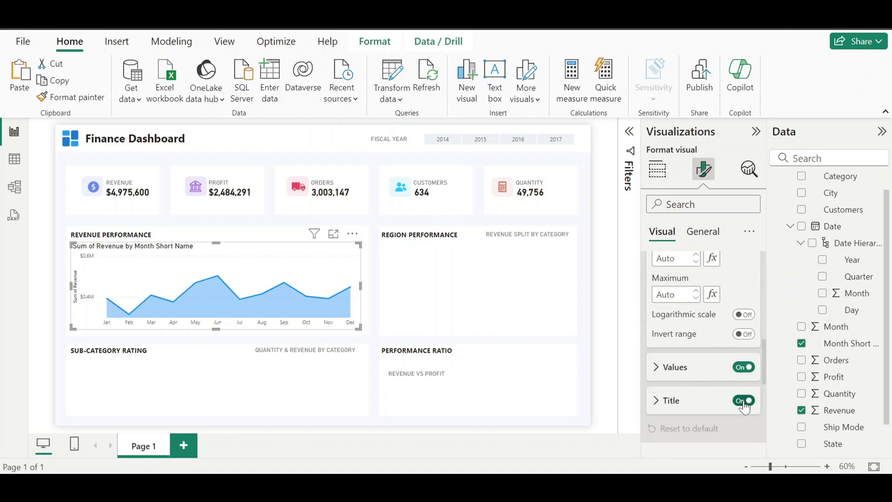
pyautogui.click(744, 401)
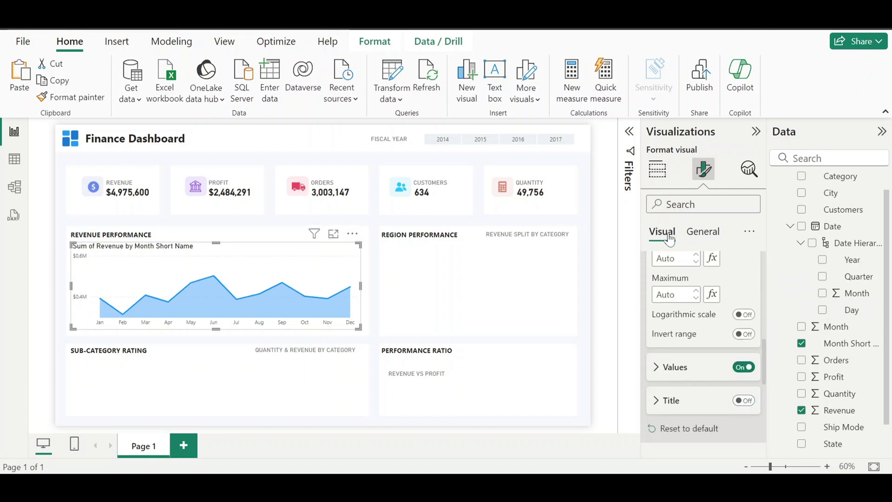
pyautogui.click(703, 232)
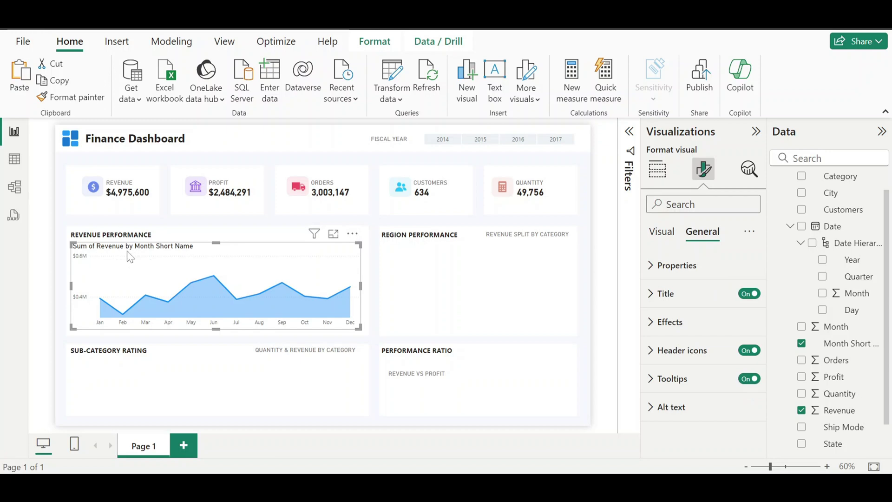
pyautogui.click(748, 294)
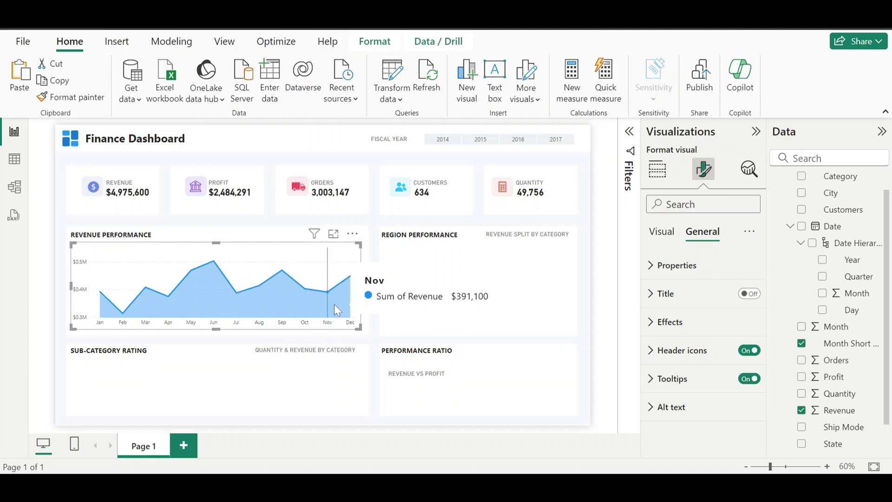
# Set the line color of the revenue area chart to #8696E0.
pyautogui.click(672, 242)
pyautogui.scroll(-2, 697, 353)
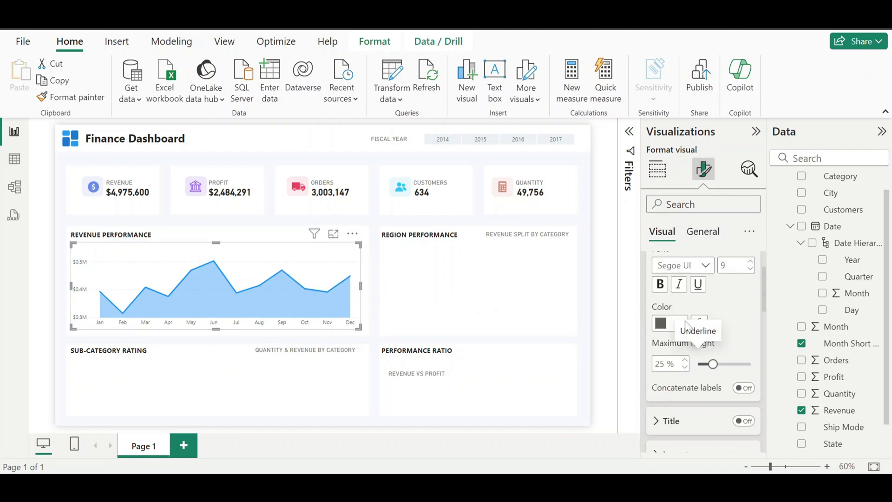
pyautogui.scroll(-3, 706, 321)
pyautogui.scroll(-10, 685, 355)
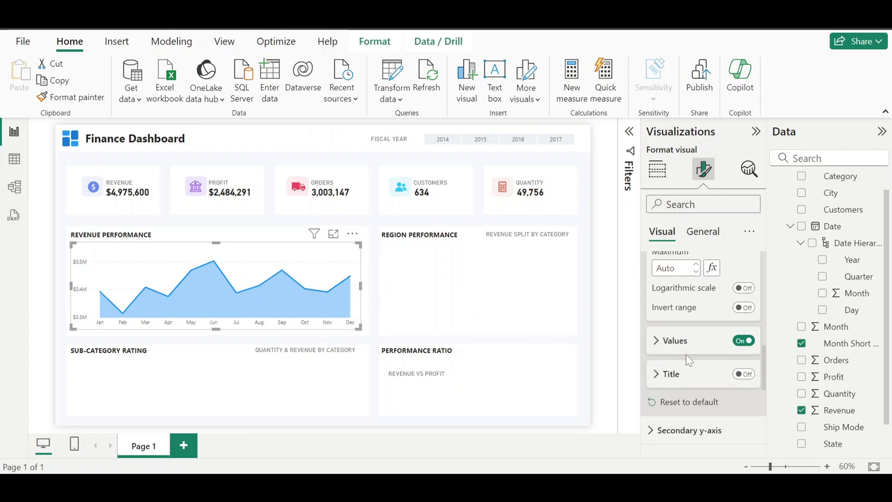
pyautogui.scroll(-1, 687, 360)
pyautogui.click(682, 297)
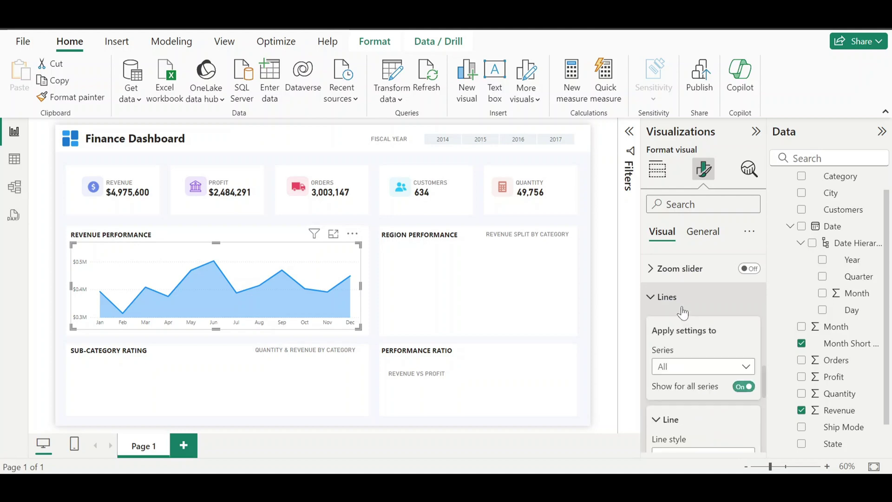
pyautogui.scroll(-3, 721, 372)
pyautogui.scroll(-3, 716, 369)
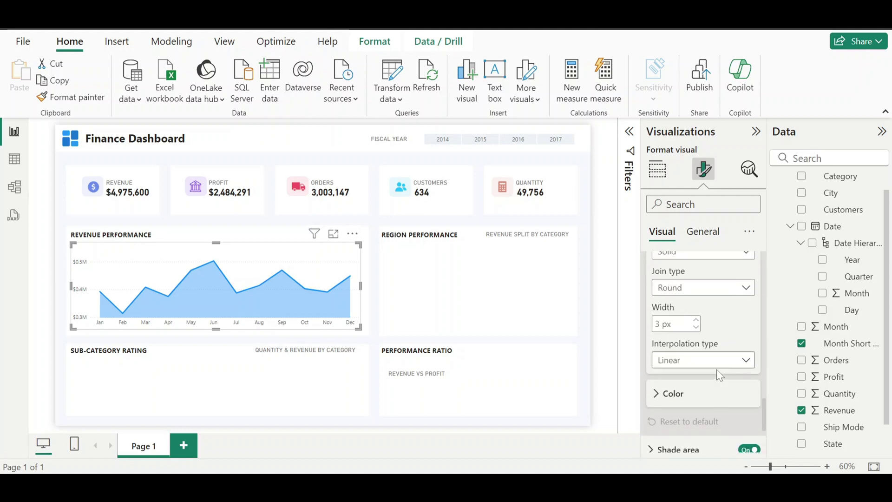
pyautogui.click(681, 391)
pyautogui.scroll(-3, 682, 389)
pyautogui.click(679, 359)
pyautogui.click(699, 319)
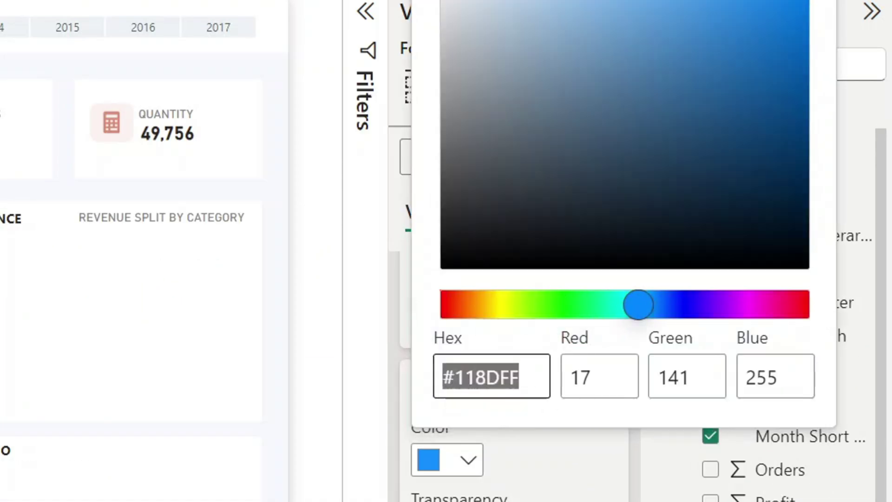
pyautogui.write('#8696E0')
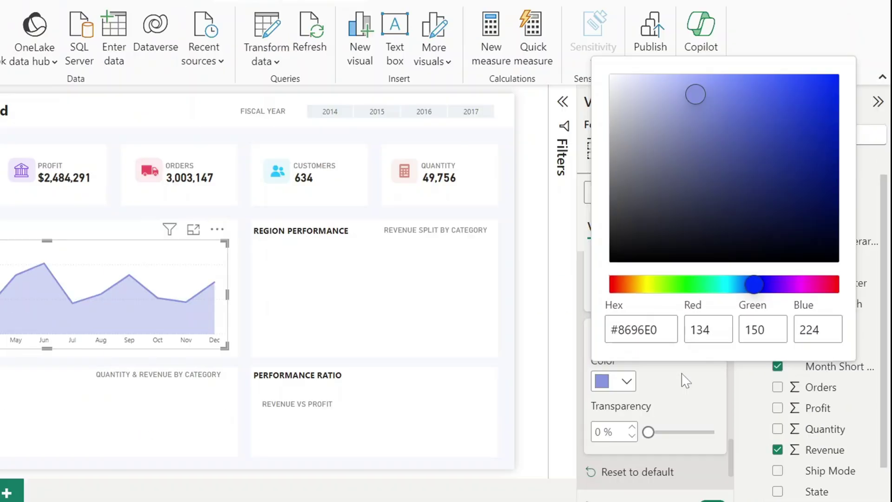
# Duplicate the fiscal year slicer and place the copy in the header of the Revenue Performance panel.
pyautogui.click(562, 462)
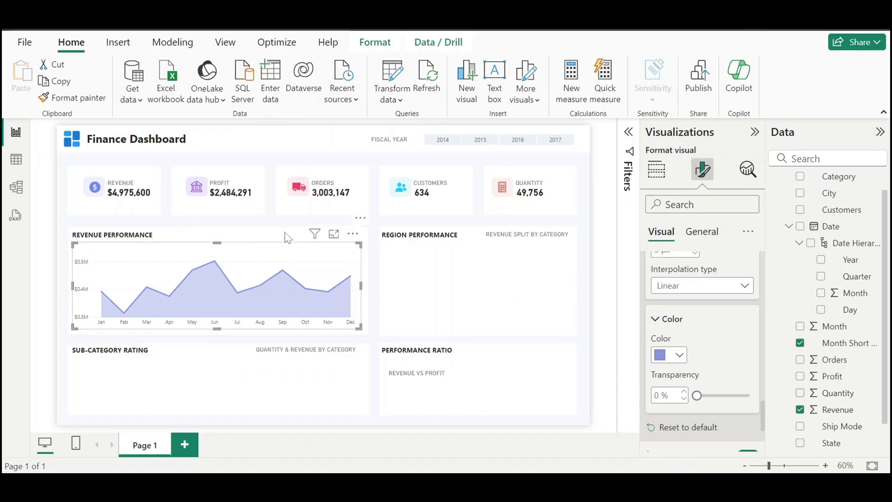
pyautogui.click(379, 269)
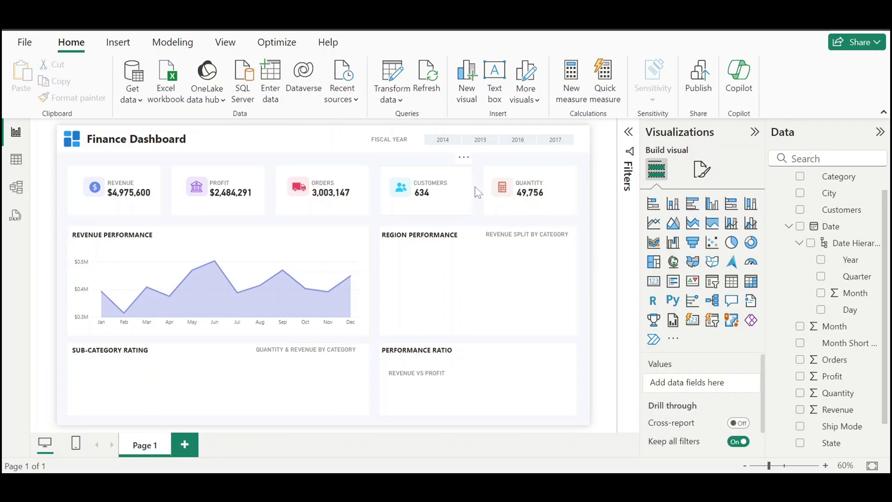
pyautogui.click(502, 153)
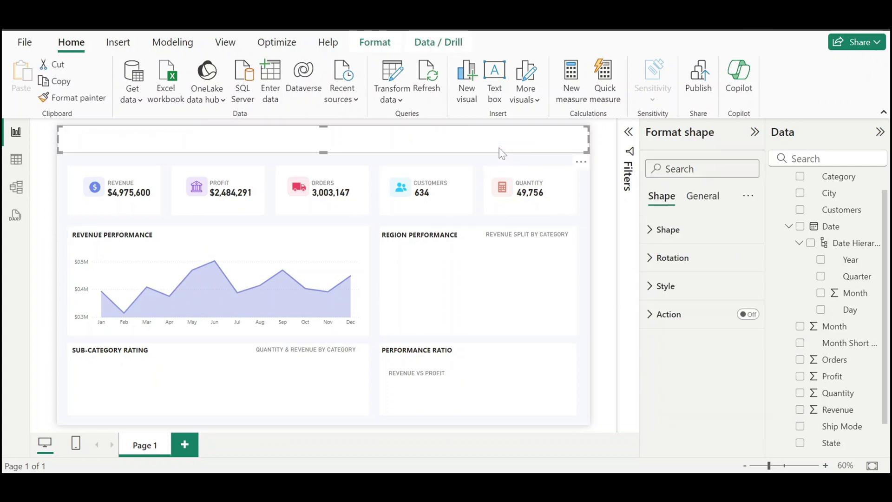
pyautogui.click(515, 159)
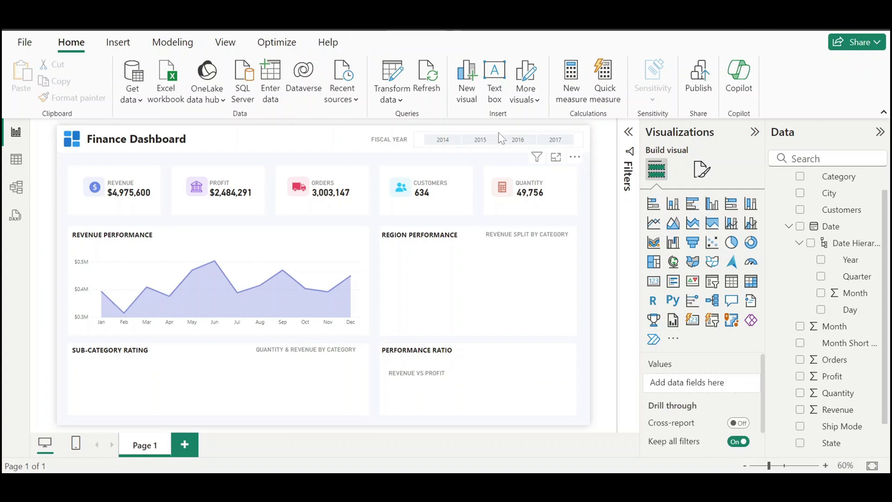
pyautogui.click(500, 137)
pyautogui.moveTo(534, 154); pyautogui.dragTo(363, 257)
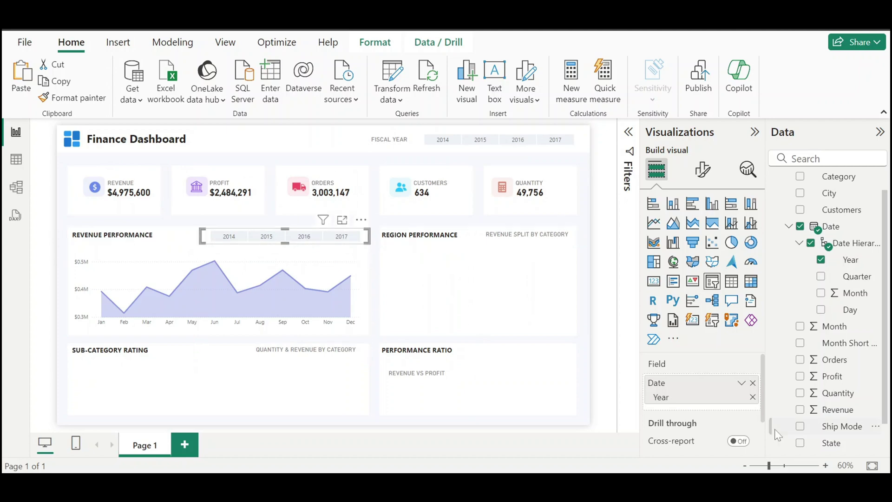
# Show all date hierarchy levels in the copied slicer and remove Year, Month and Day so only Quarter is left.
pyautogui.click(744, 384)
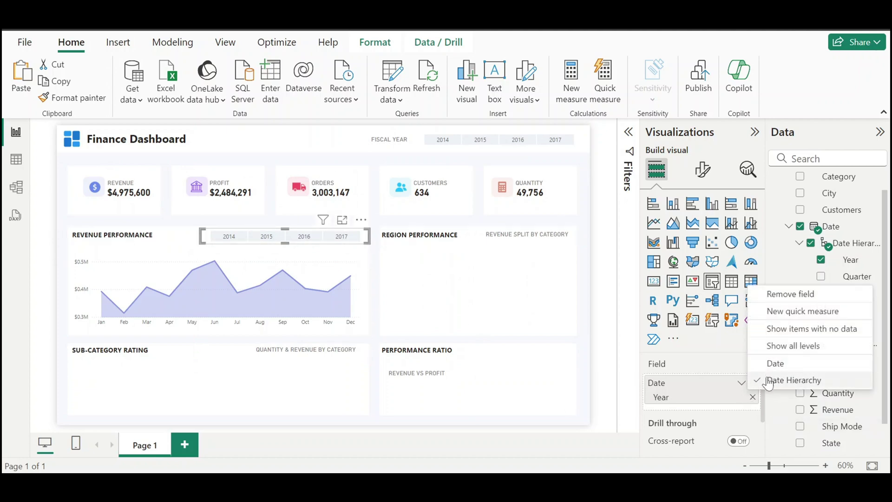
pyautogui.click(768, 384)
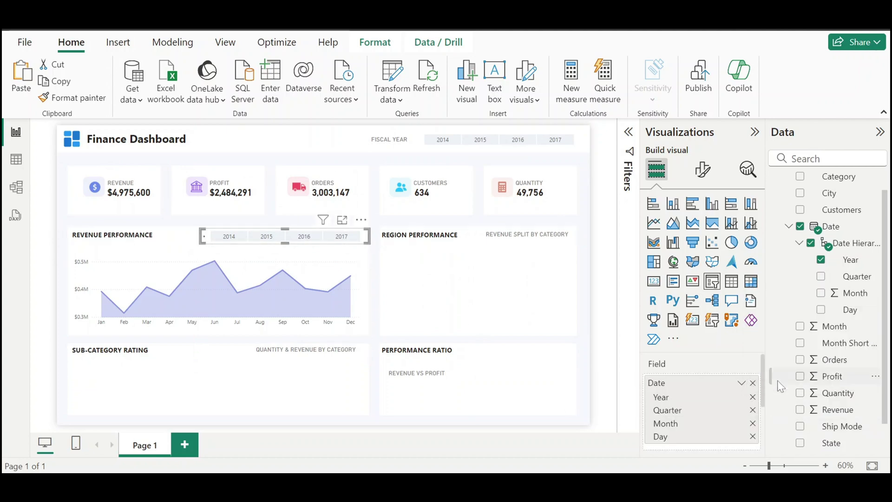
pyautogui.click(752, 397)
pyautogui.click(752, 410)
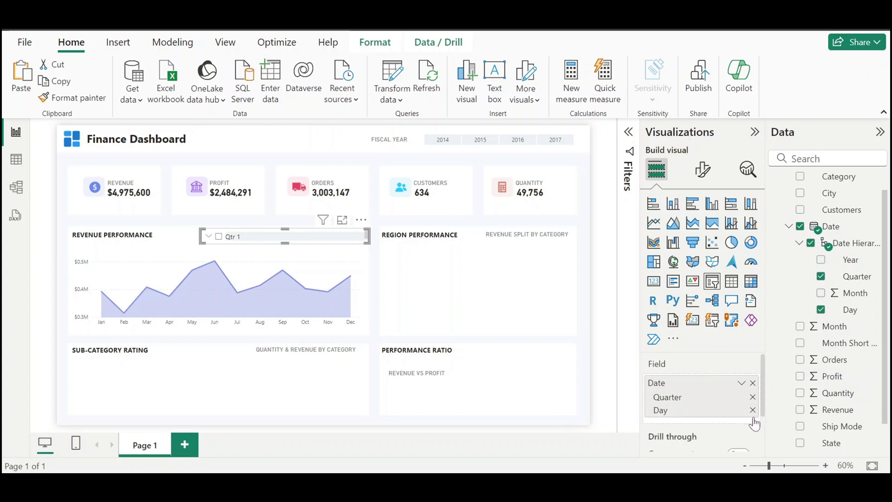
pyautogui.click(753, 409)
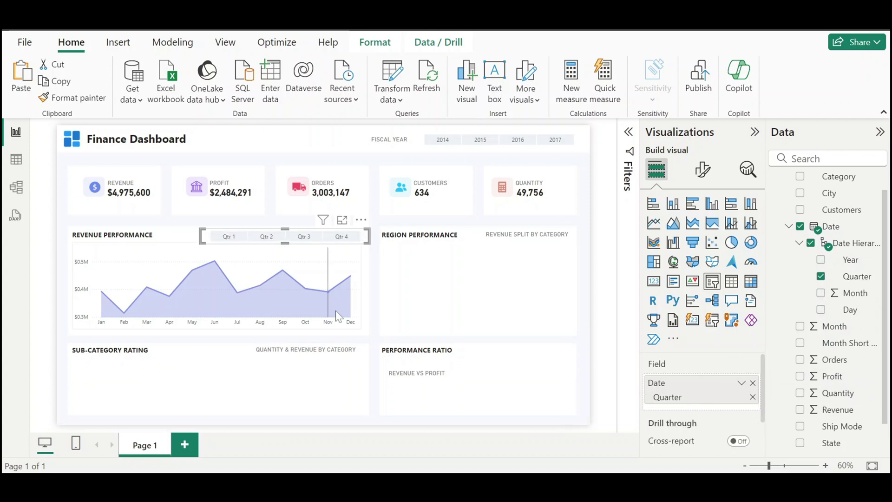
pyautogui.click(377, 275)
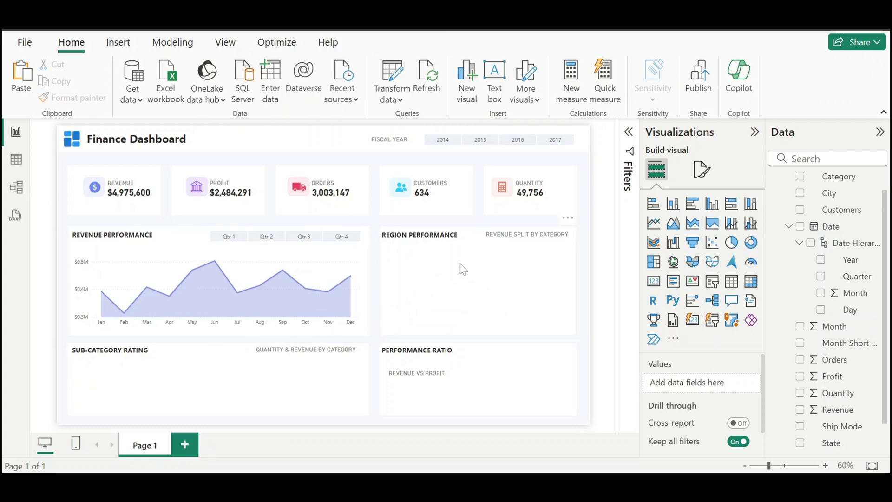
# Add a stacked bar chart to the Region Performance panel with State on the Y-axis and Revenue on the X-axis.
pyautogui.click(654, 204)
pyautogui.moveTo(198, 246); pyautogui.dragTo(570, 295)
pyautogui.scroll(-2, 794, 315)
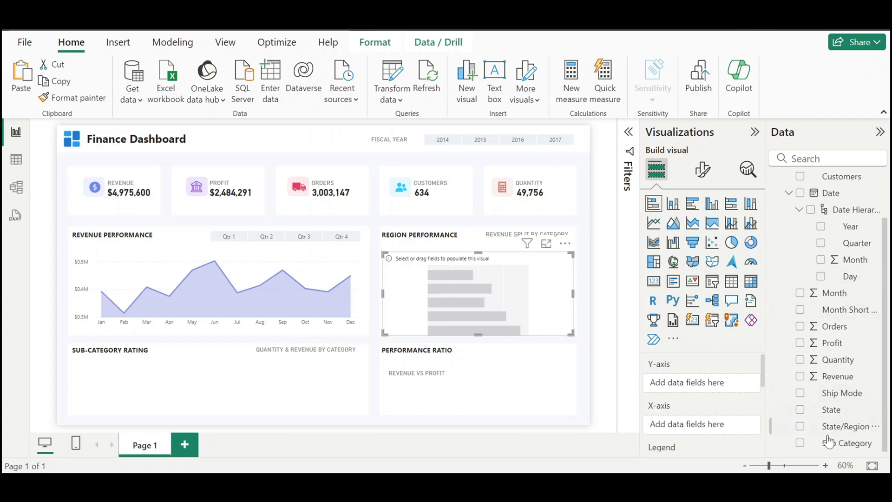
pyautogui.moveTo(838, 409); pyautogui.dragTo(719, 385)
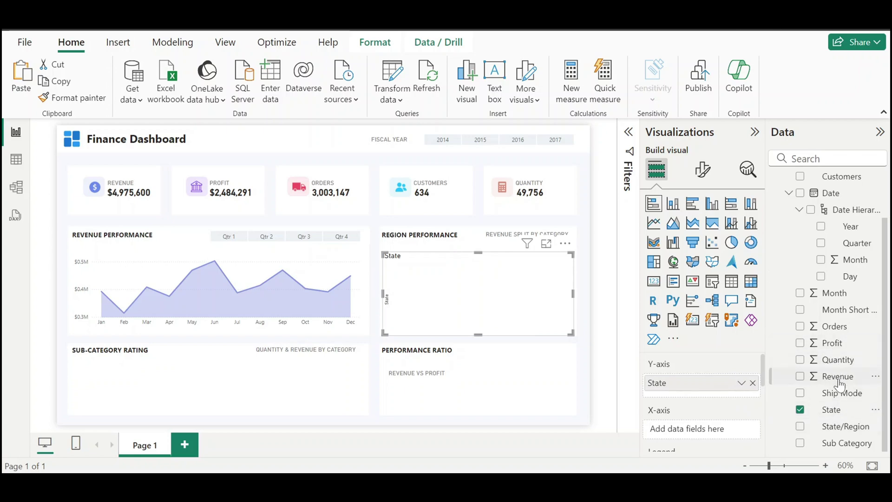
pyautogui.moveTo(835, 377); pyautogui.dragTo(718, 427)
# Split the region bar chart by Category using the legend field.
pyautogui.scroll(-2, 764, 385)
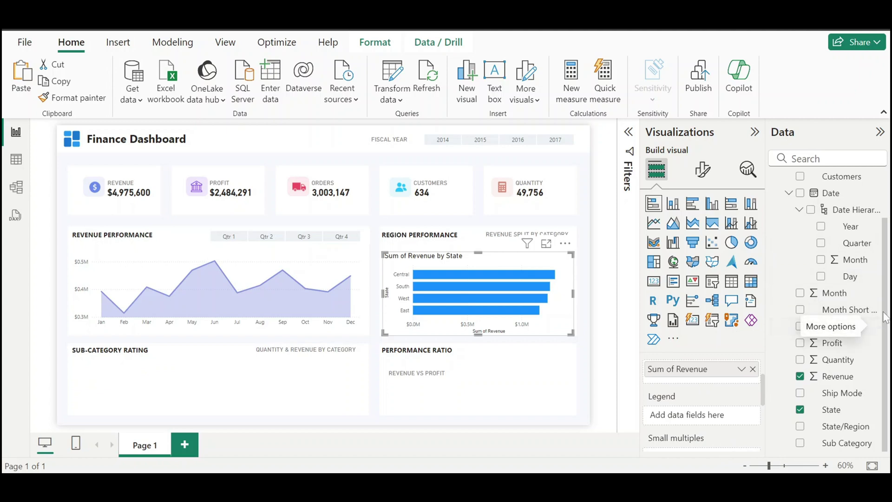
pyautogui.scroll(3, 886, 271)
pyautogui.moveTo(836, 199); pyautogui.dragTo(707, 422)
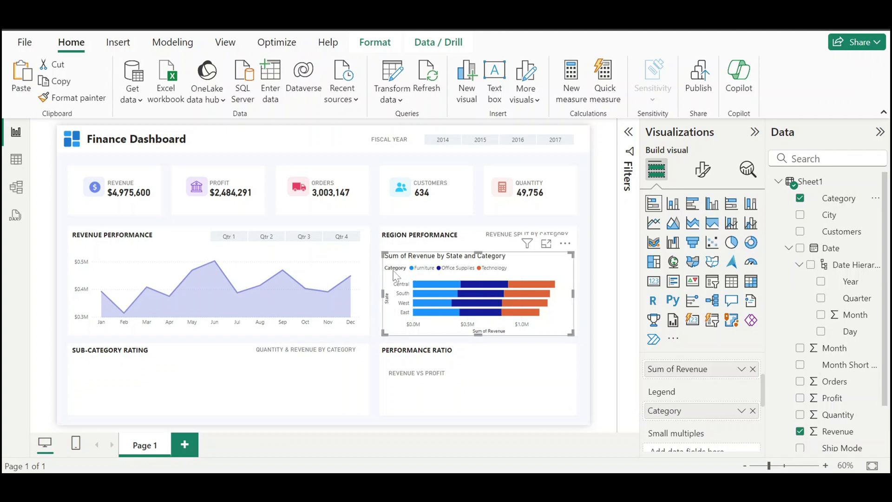
# Turn off the legend title of the region bar chart.
pyautogui.click(703, 169)
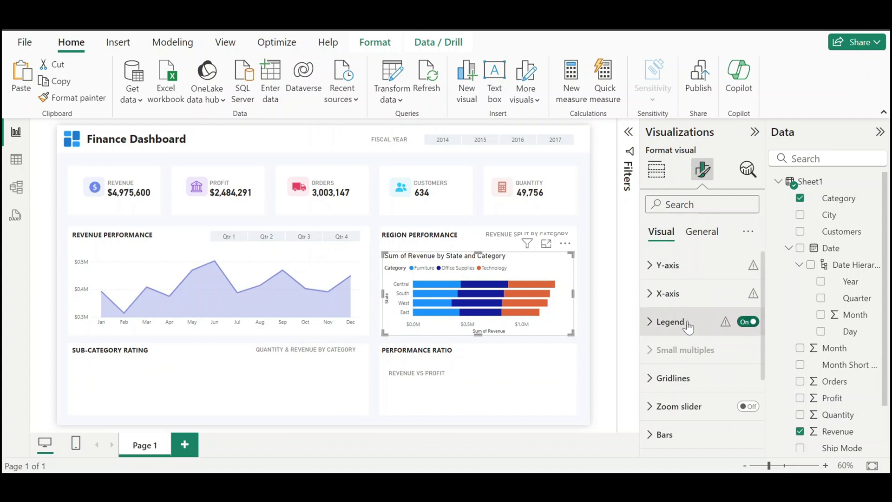
pyautogui.click(762, 322)
pyautogui.scroll(-3, 764, 295)
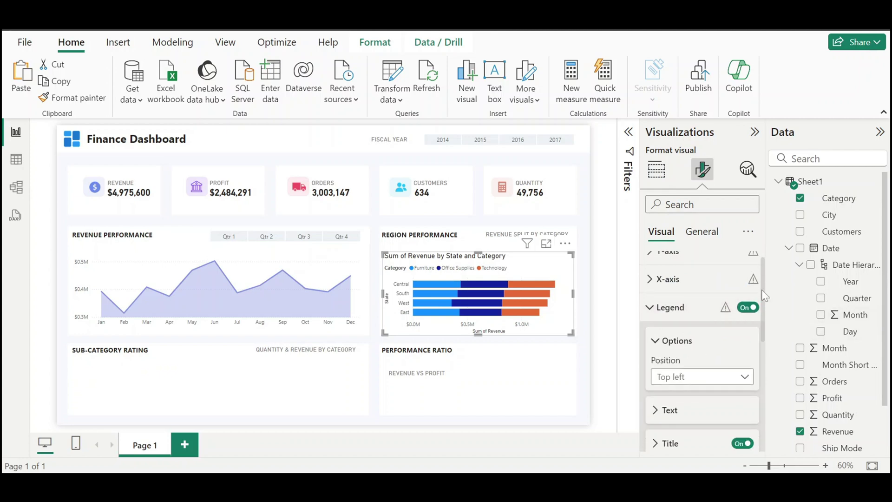
pyautogui.click(746, 353)
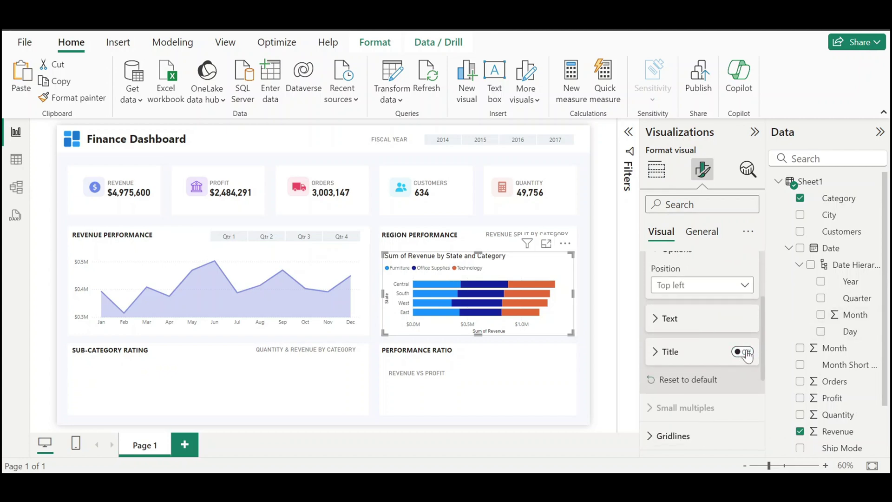
# Turn off the X-axis and Y-axis titles of the region bar chart.
pyautogui.scroll(3, 763, 321)
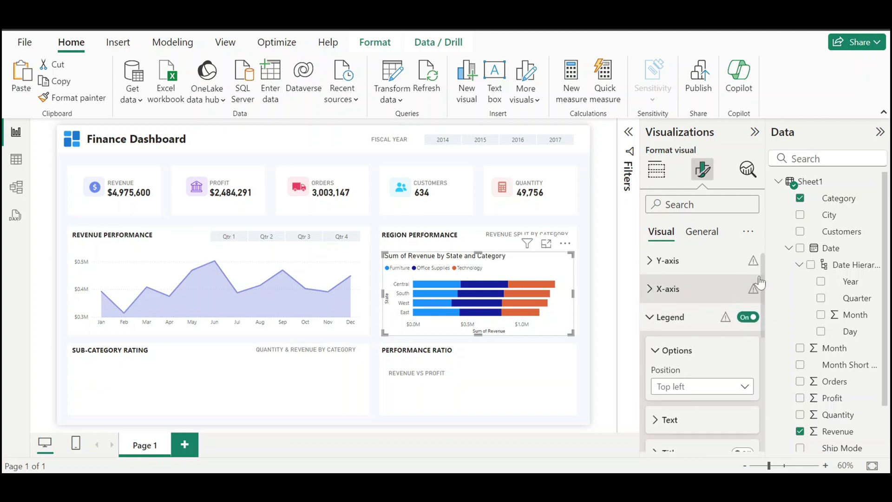
pyautogui.click(672, 292)
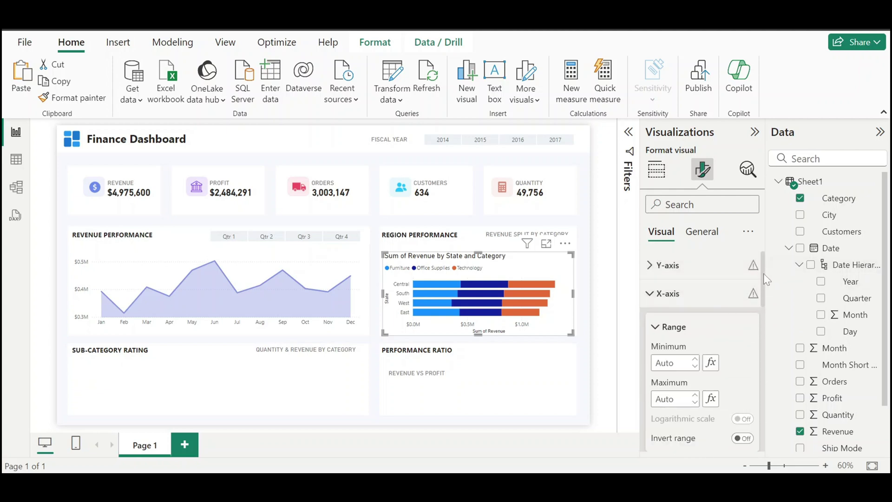
pyautogui.moveTo(766, 279); pyautogui.dragTo(763, 322)
pyautogui.click(742, 296)
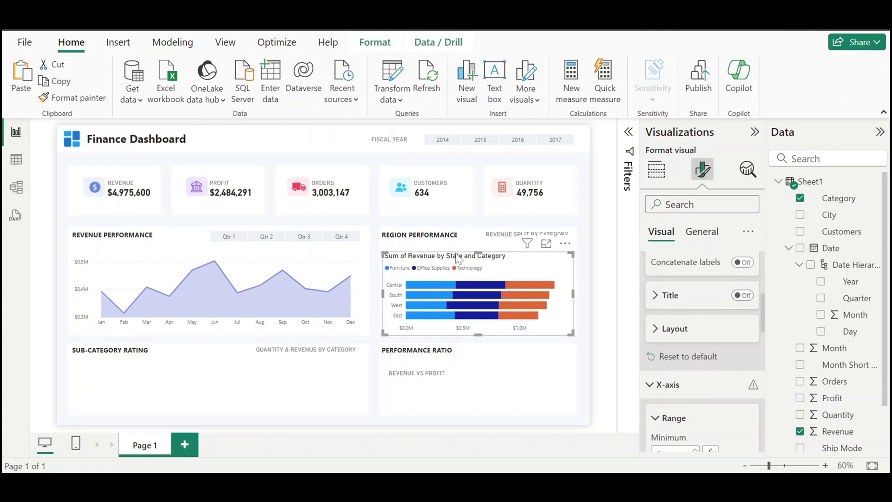
# Turn off the region bar chart's own title and extend the chart upward to just below the panel heading.
pyautogui.click(698, 233)
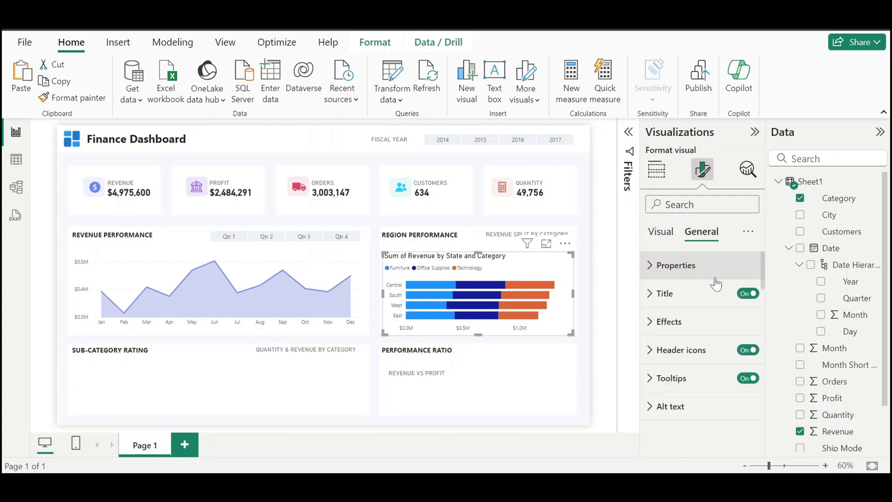
pyautogui.click(748, 293)
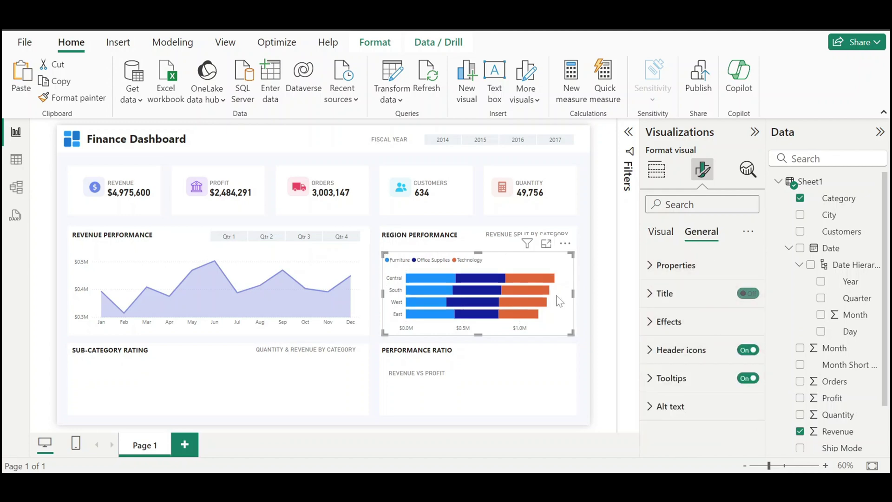
pyautogui.moveTo(478, 253); pyautogui.dragTo(479, 246)
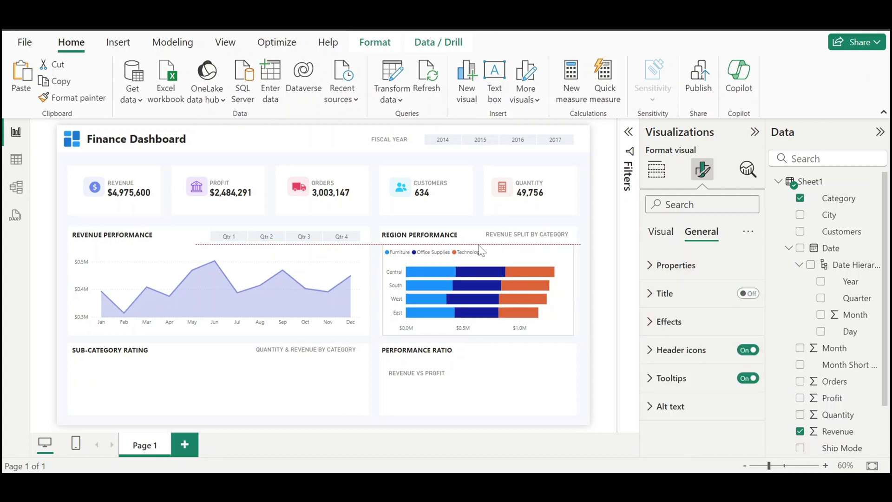
pyautogui.moveTo(479, 335); pyautogui.dragTo(478, 334)
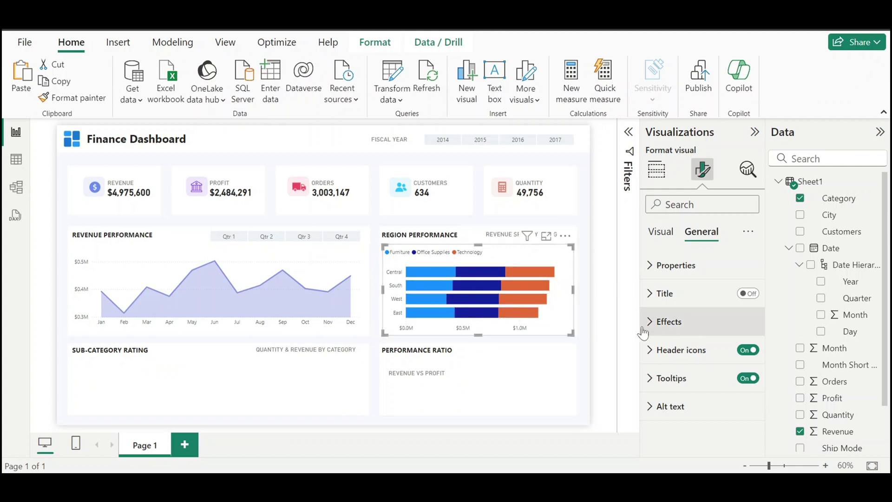
# Turn off the background of the region bar chart.
pyautogui.click(694, 329)
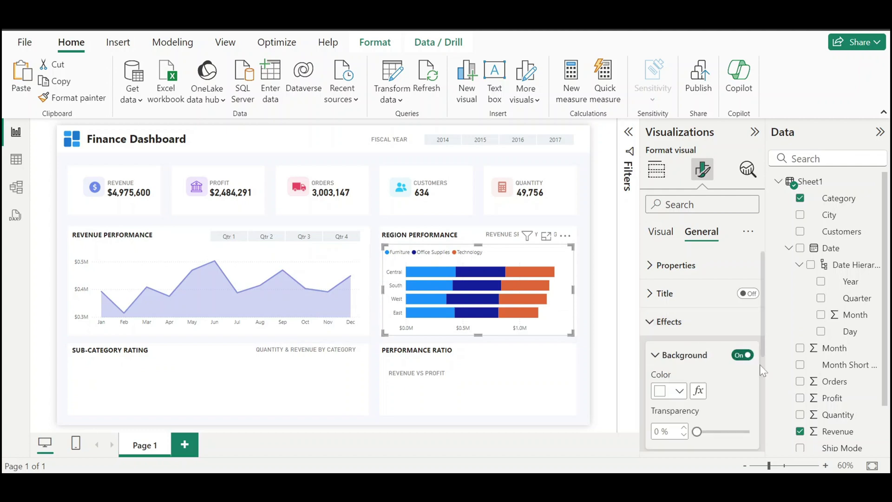
pyautogui.click(740, 355)
pyautogui.click(667, 325)
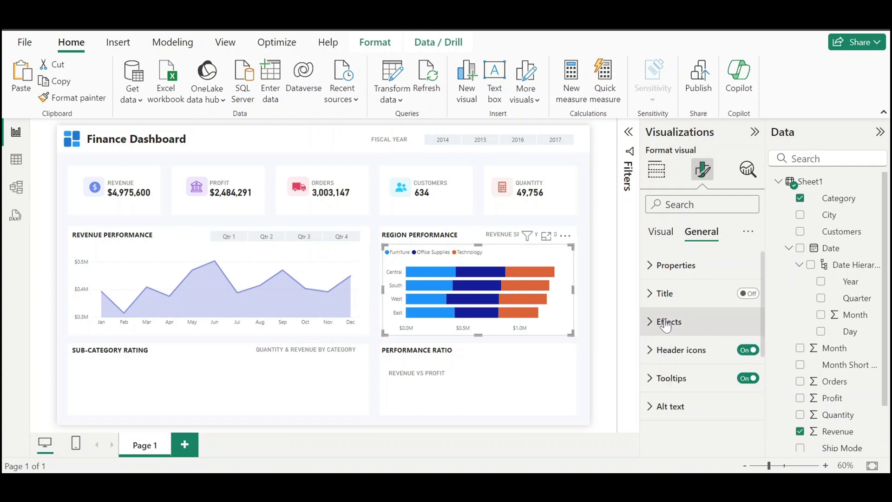
# Set the bar color of the Furniture series in the region bar chart to #4A80FF.
pyautogui.click(659, 232)
pyautogui.click(651, 291)
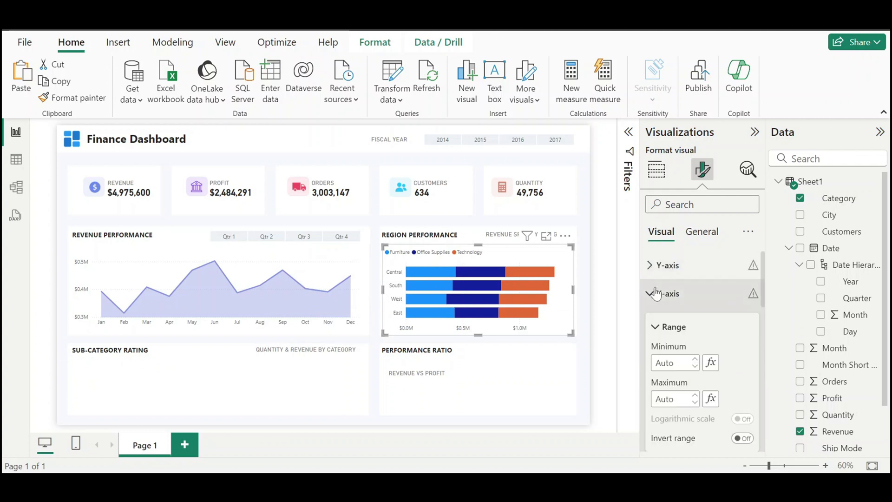
pyautogui.click(656, 321)
pyautogui.click(651, 321)
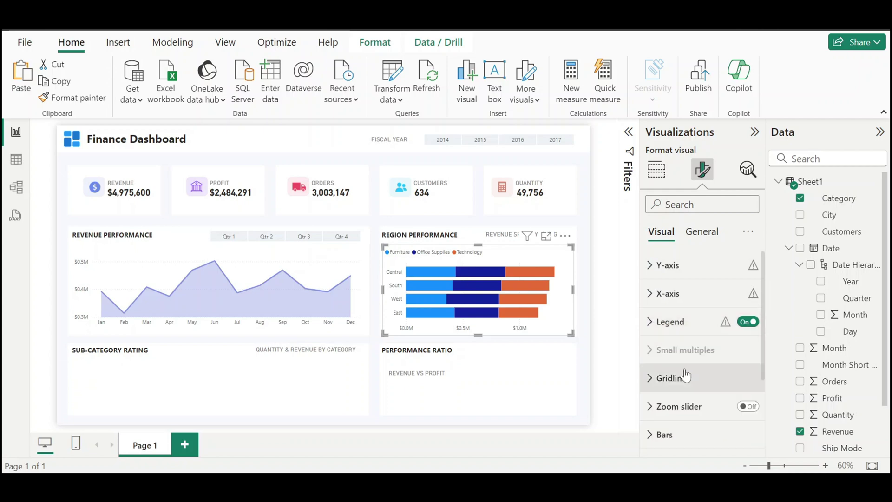
pyautogui.click(656, 439)
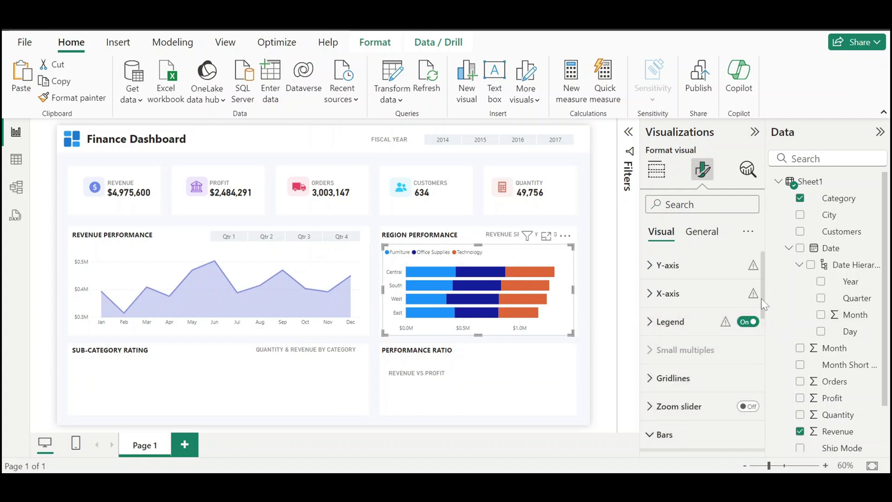
pyautogui.moveTo(761, 298); pyautogui.dragTo(760, 356)
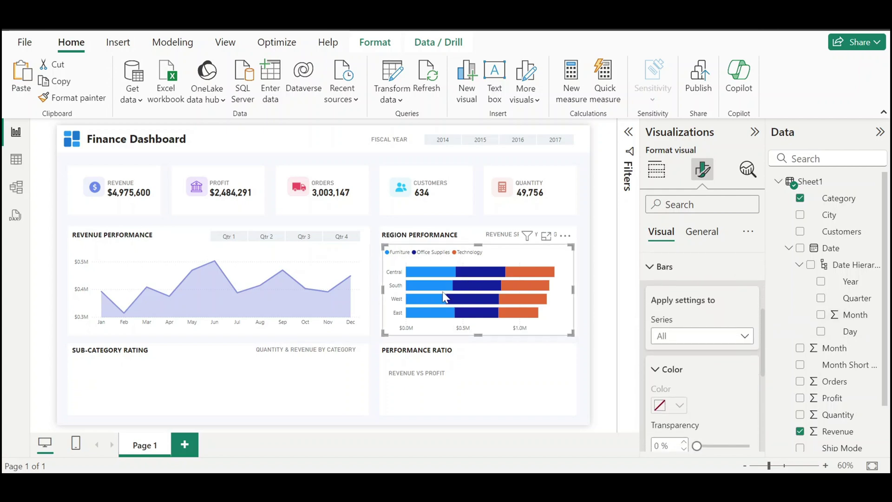
pyautogui.click(744, 336)
pyautogui.click(708, 370)
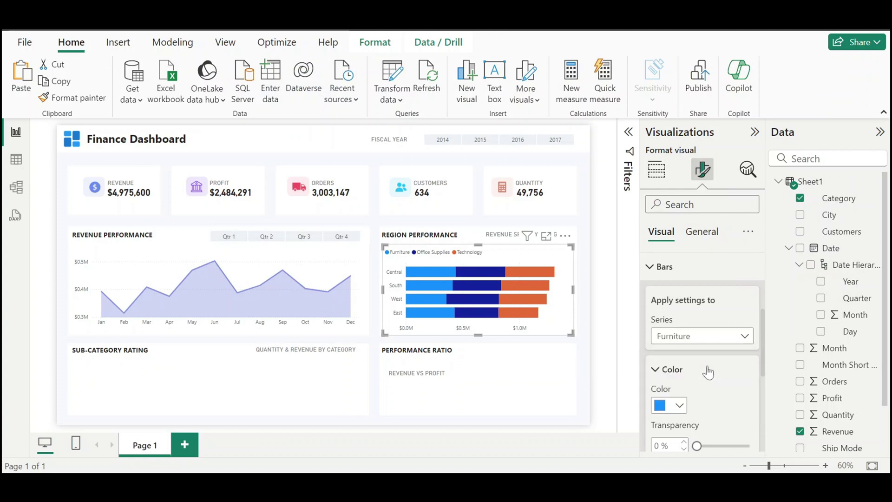
pyautogui.scroll(-1, 706, 367)
pyautogui.click(674, 336)
pyautogui.click(559, 350)
pyautogui.click(584, 340)
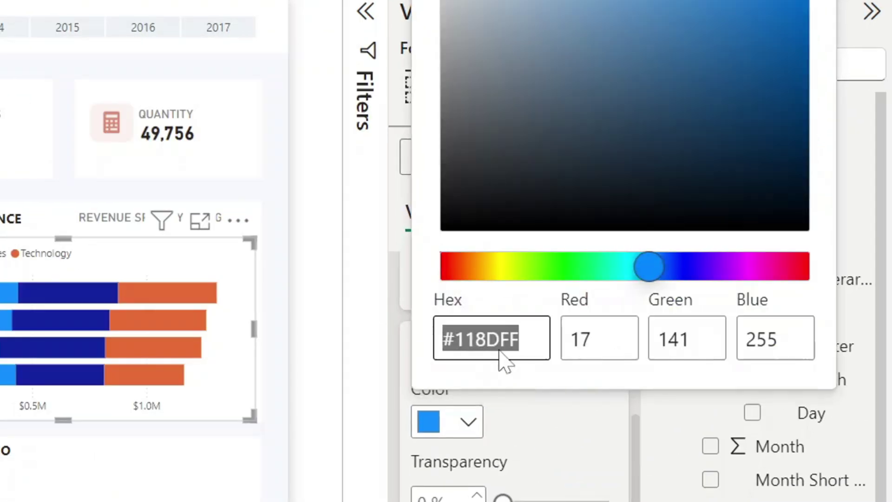
pyautogui.write('#4A80FF')
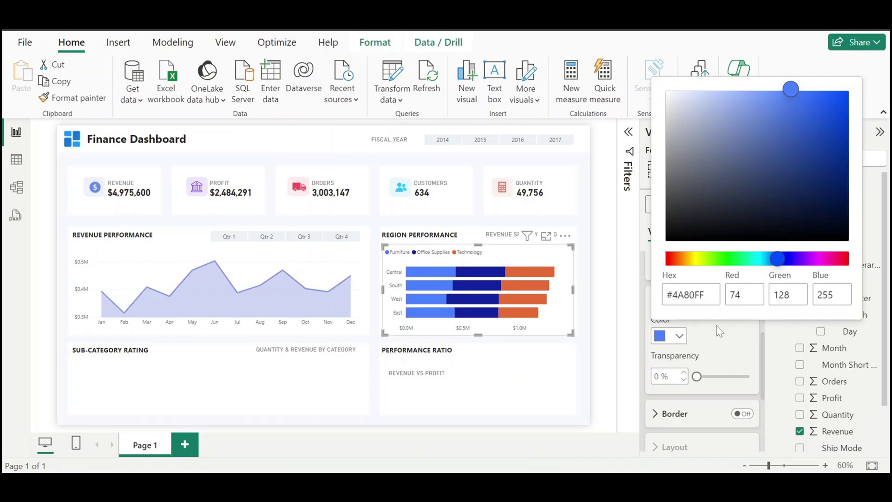
pyautogui.click(559, 442)
# Set the bar color of the Office Supplies series in the region bar chart to #6F31FC.
pyautogui.click(589, 301)
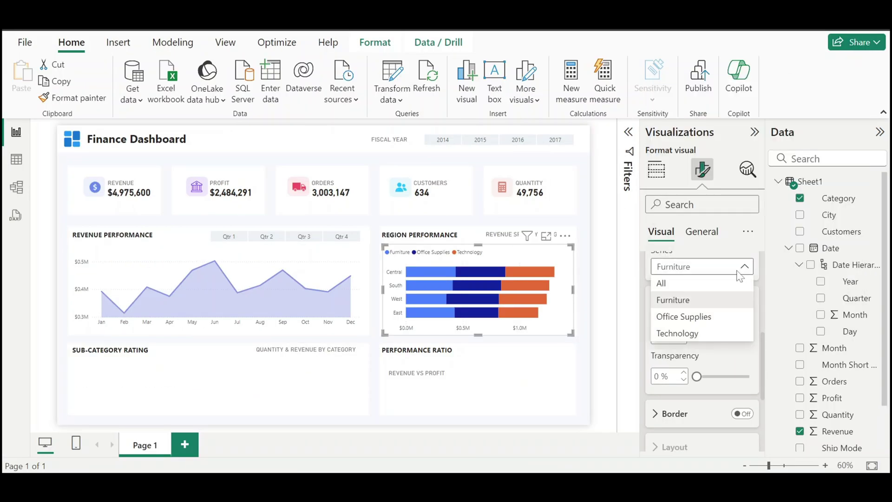
pyautogui.click(690, 318)
pyautogui.click(681, 337)
pyautogui.click(692, 303)
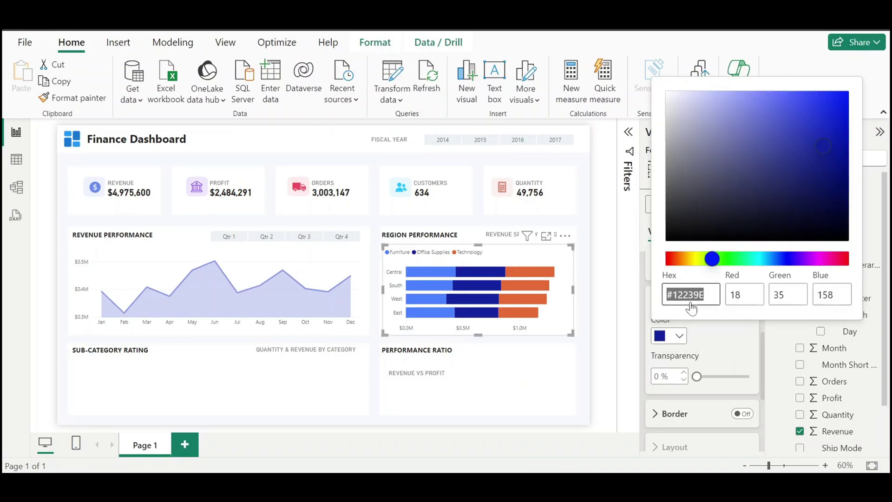
pyautogui.click(691, 299)
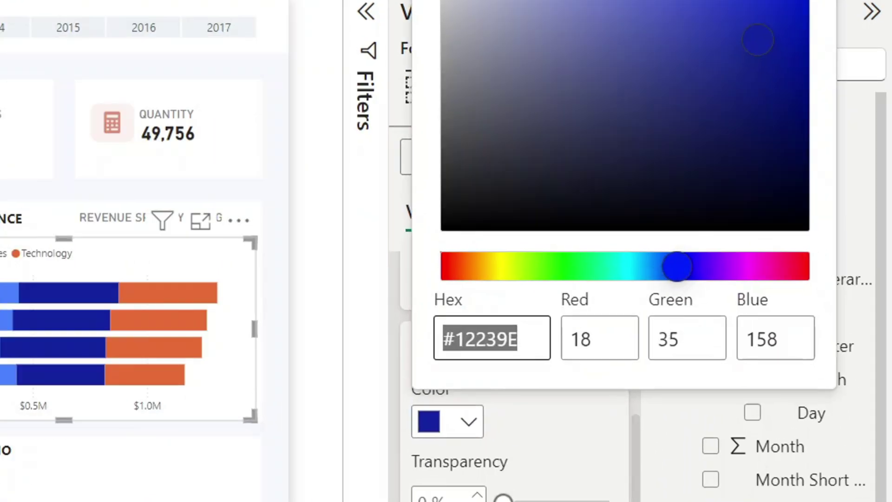
pyautogui.write('#6F31FC')
pyautogui.click(544, 446)
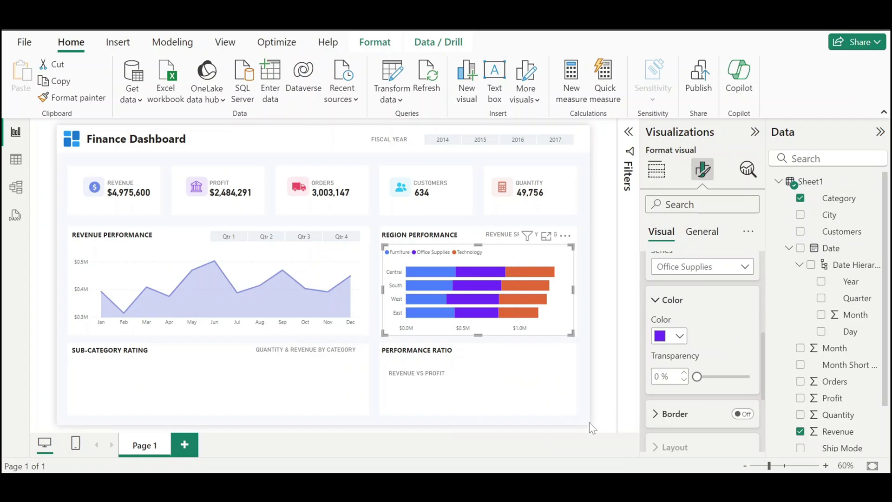
# Set the bar color of the Technology series in the region bar chart to #F75066 and deselect the chart.
pyautogui.click(739, 266)
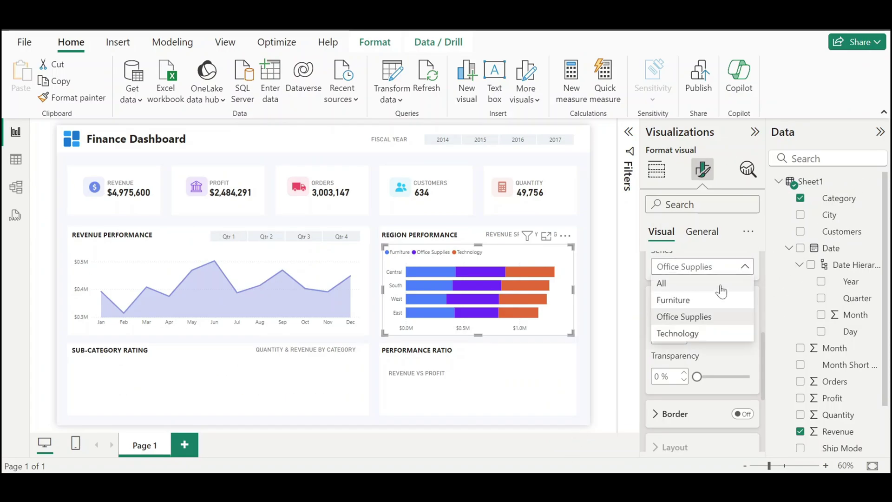
pyautogui.click(686, 331)
pyautogui.click(681, 336)
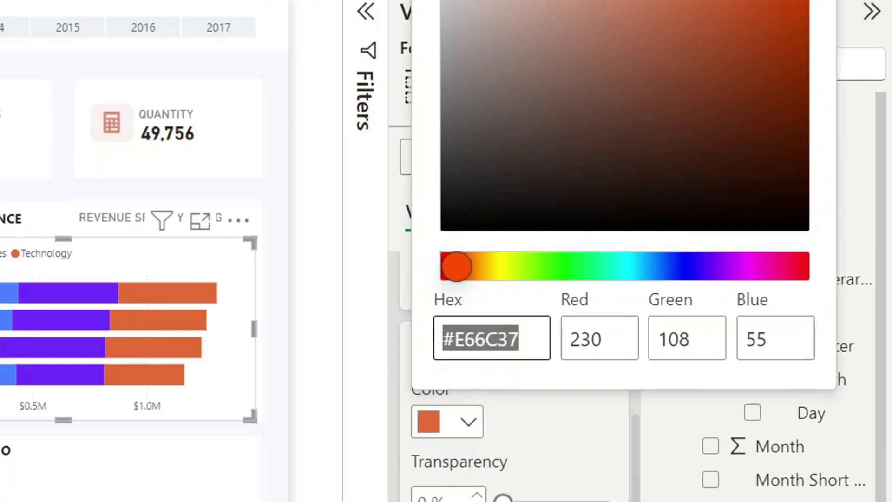
pyautogui.write('#F75066')
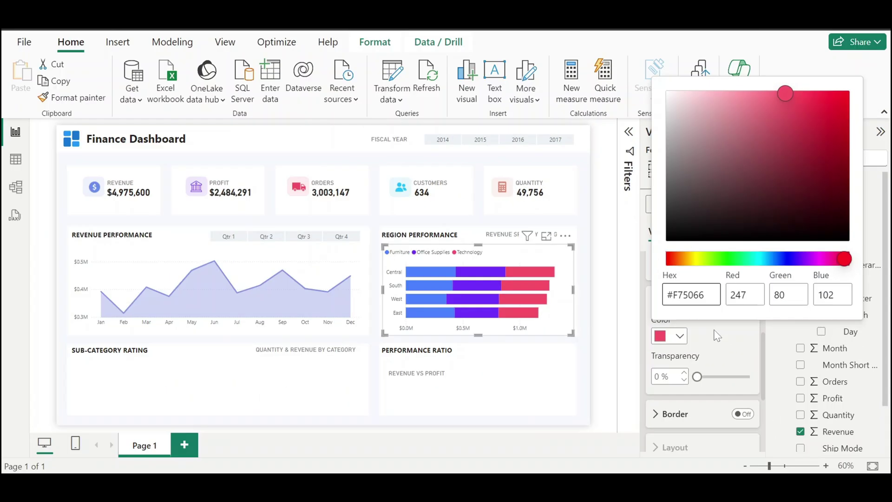
pyautogui.click(286, 366)
pyautogui.click(286, 365)
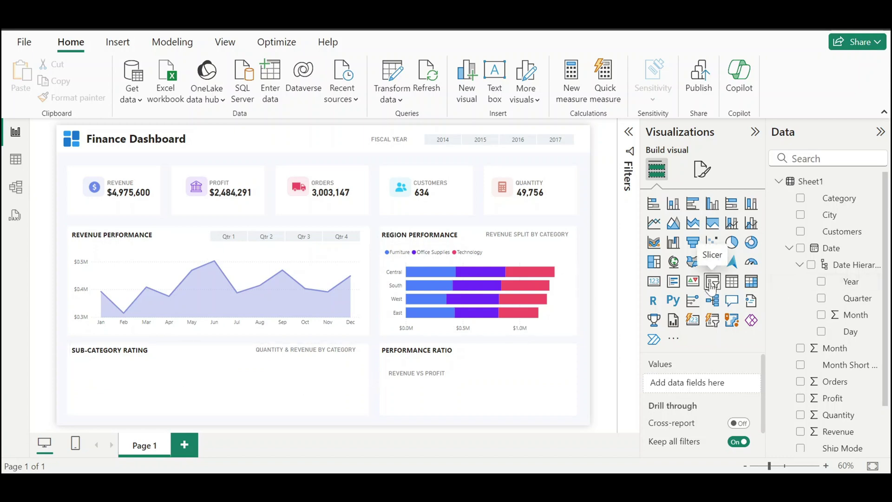
# Insert a table visual and fit it into the Sub-Category Rating panel below its heading.
pyautogui.click(732, 281)
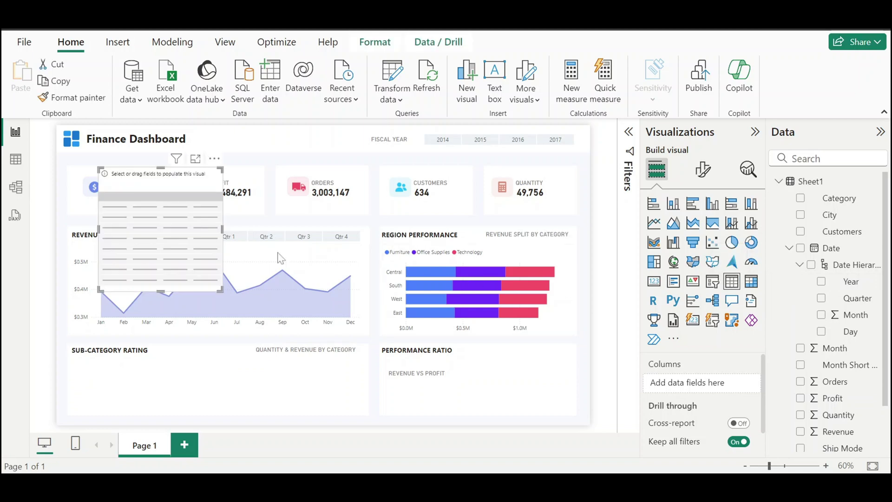
pyautogui.moveTo(139, 217); pyautogui.dragTo(120, 357)
pyautogui.moveTo(188, 386); pyautogui.dragTo(370, 404)
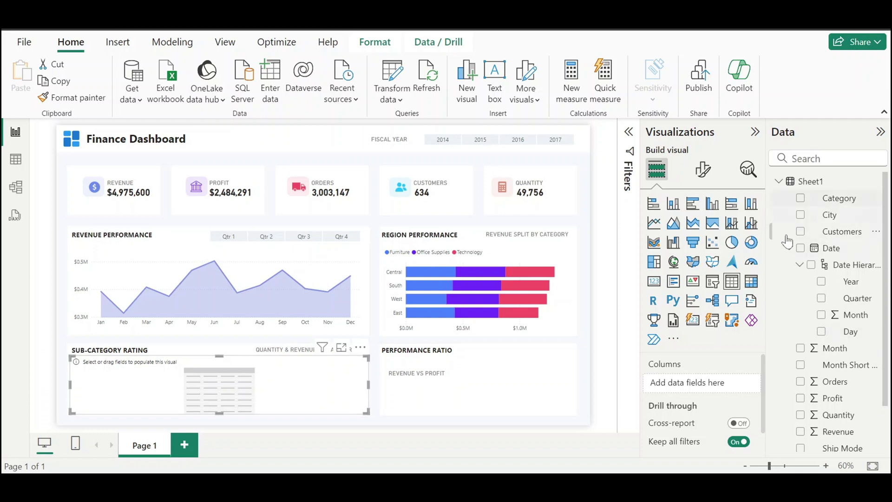
# Add Sub Category, Category, Quantity and Revenue as the columns of the new table, in that order.
pyautogui.click(787, 250)
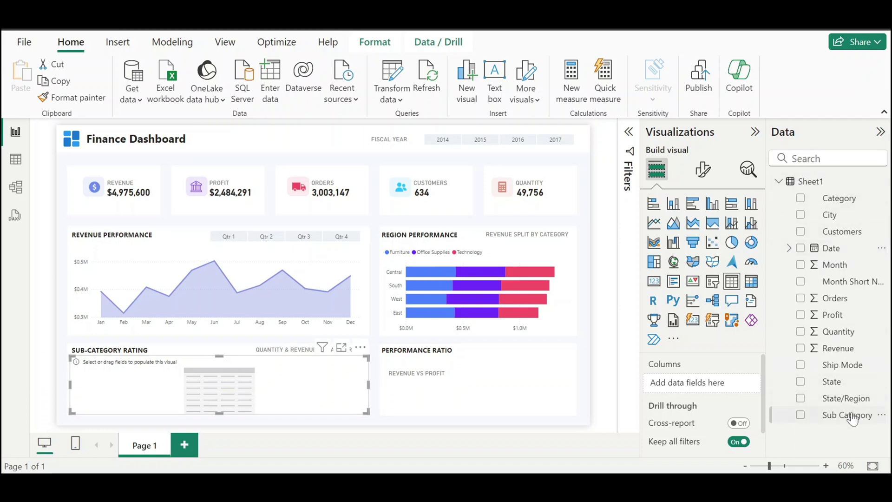
pyautogui.moveTo(852, 415); pyautogui.dragTo(715, 382)
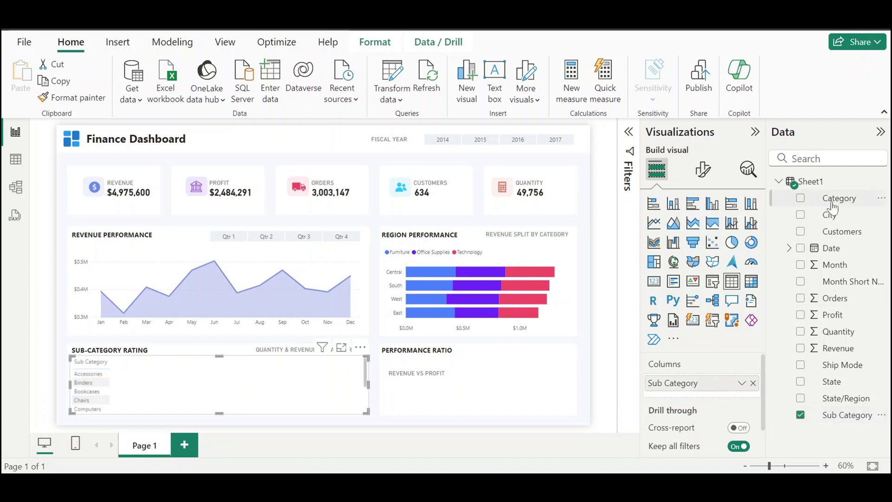
pyautogui.moveTo(836, 198); pyautogui.dragTo(729, 393)
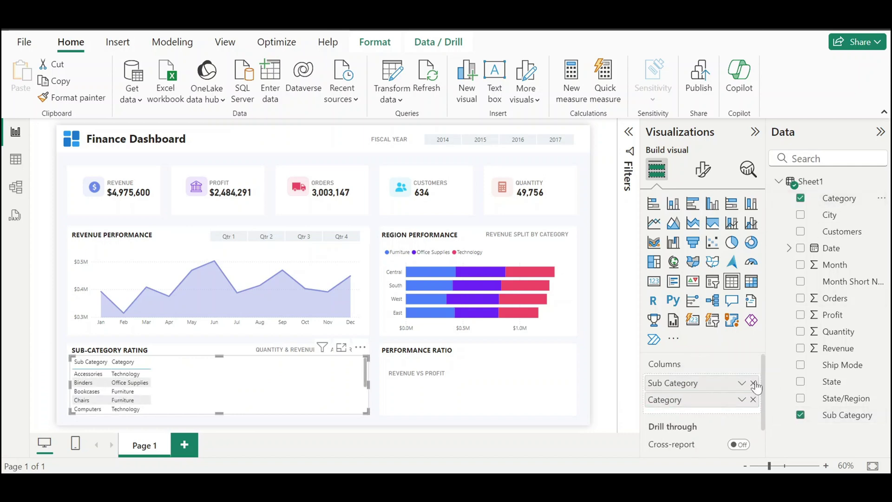
pyautogui.moveTo(838, 331); pyautogui.dragTo(732, 415)
pyautogui.moveTo(829, 349); pyautogui.dragTo(709, 427)
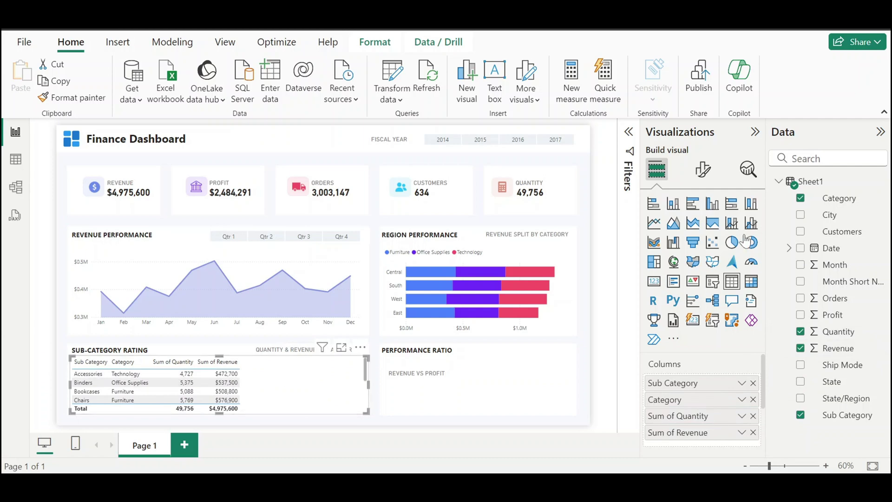
# Set the style preset of the sub-category table to None.
pyautogui.click(703, 170)
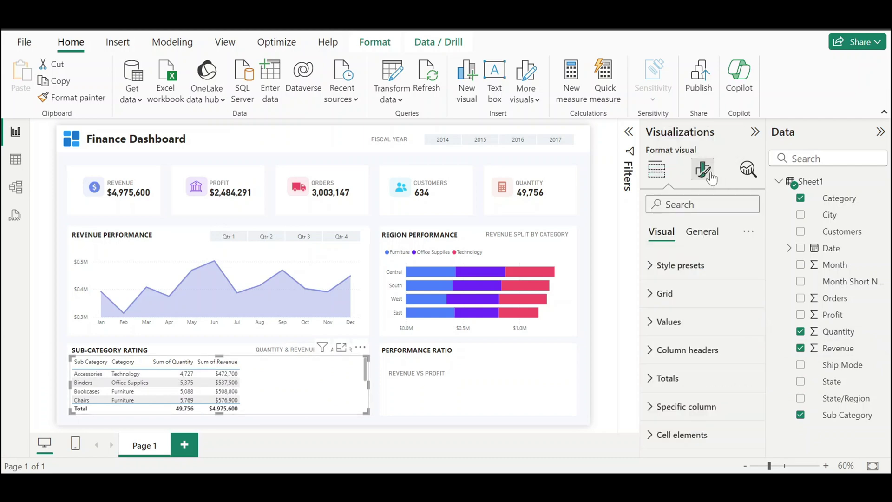
pyautogui.click(675, 266)
pyautogui.click(702, 312)
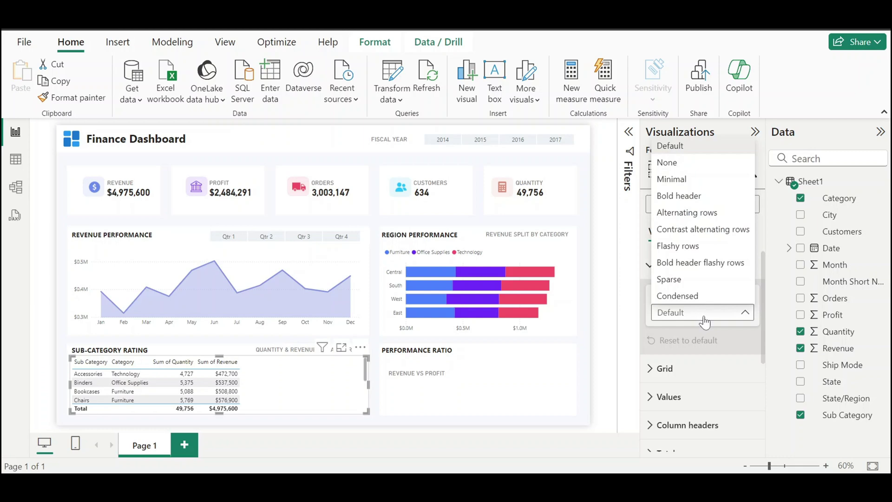
pyautogui.click(706, 164)
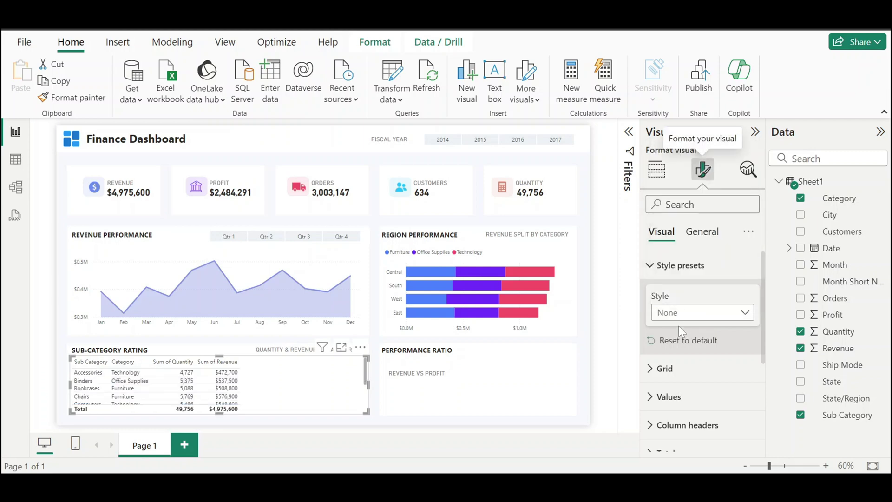
# Turn off the horizontal gridlines of the sub-category table.
pyautogui.scroll(-3, 681, 332)
pyautogui.scroll(2, 669, 325)
pyautogui.click(665, 299)
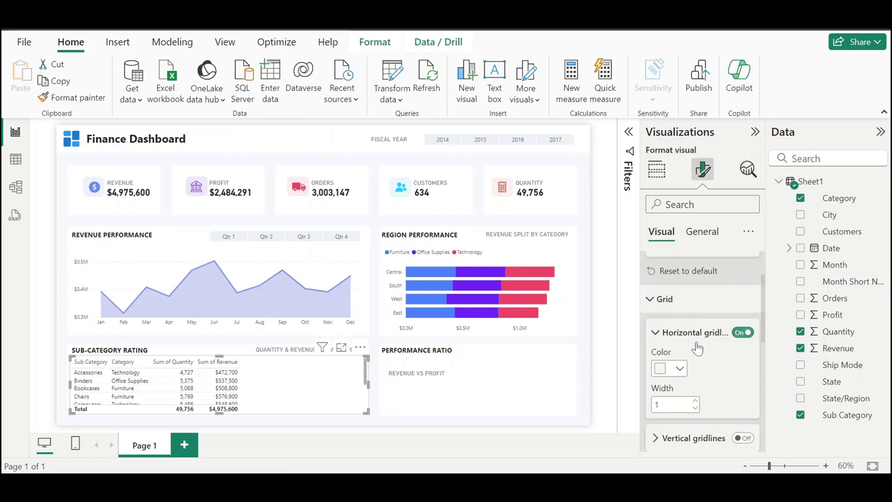
pyautogui.click(744, 332)
# Give all sections of the sub-category table a left border in the recent purple color with a width of 5.
pyautogui.scroll(-3, 728, 401)
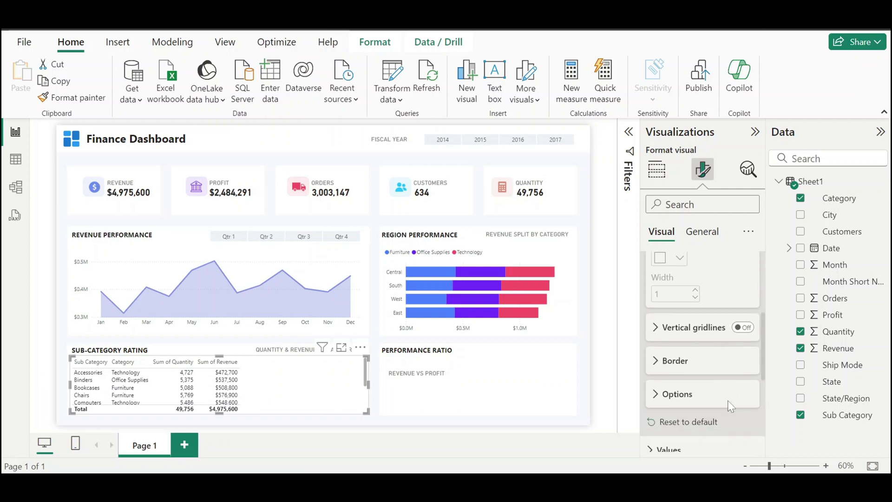
pyautogui.click(679, 333)
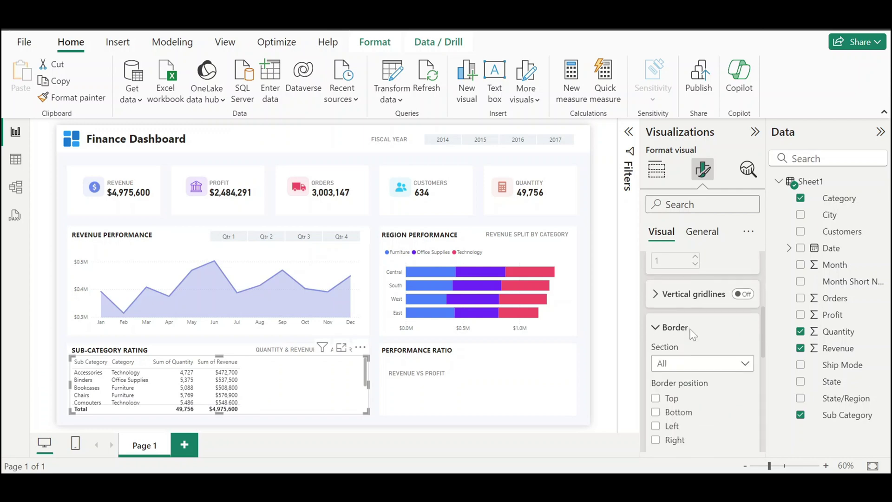
pyautogui.scroll(-3, 692, 333)
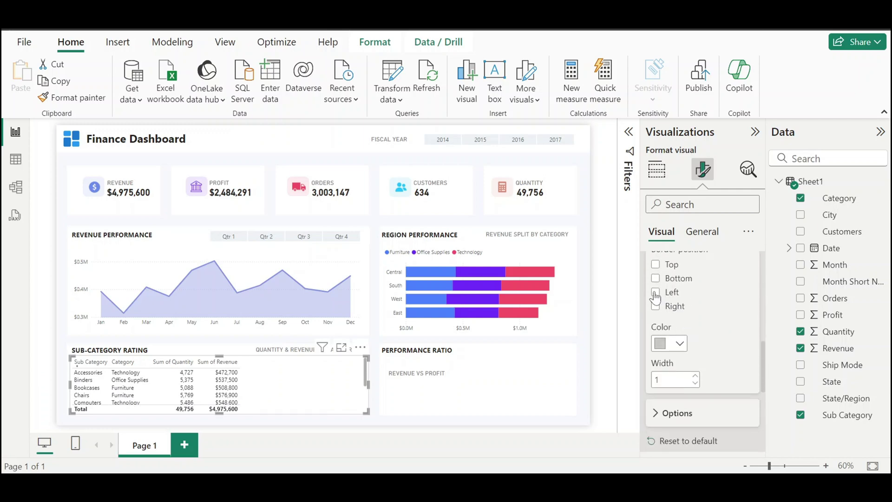
pyautogui.click(656, 292)
pyautogui.click(678, 344)
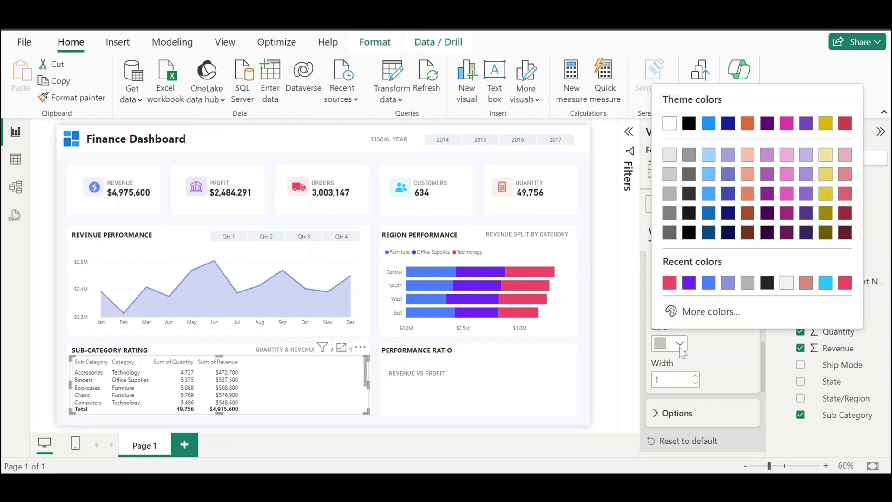
pyautogui.click(689, 283)
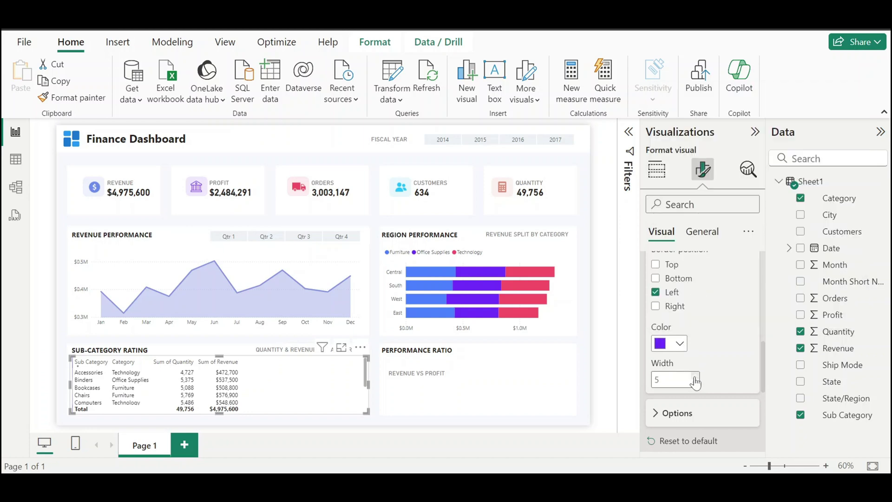
# Increase the row padding of the sub-category table to space out its rows.
pyautogui.scroll(-2, 696, 376)
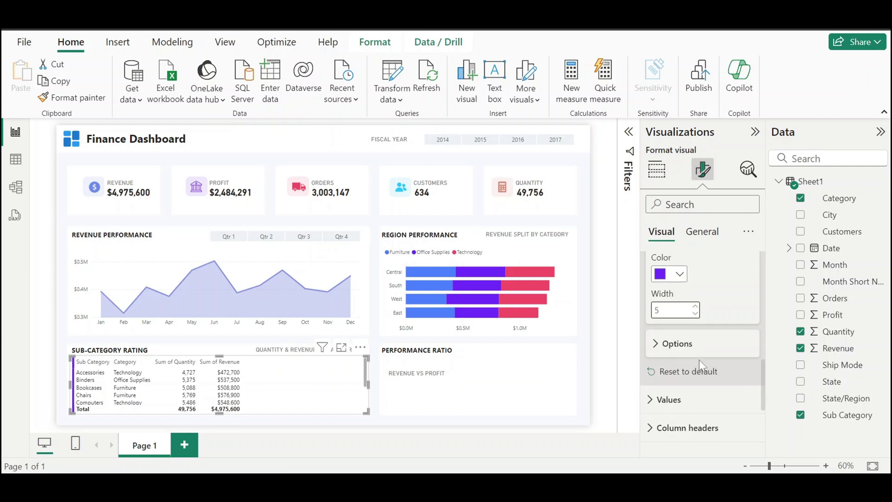
pyautogui.click(677, 342)
pyautogui.scroll(-2, 676, 343)
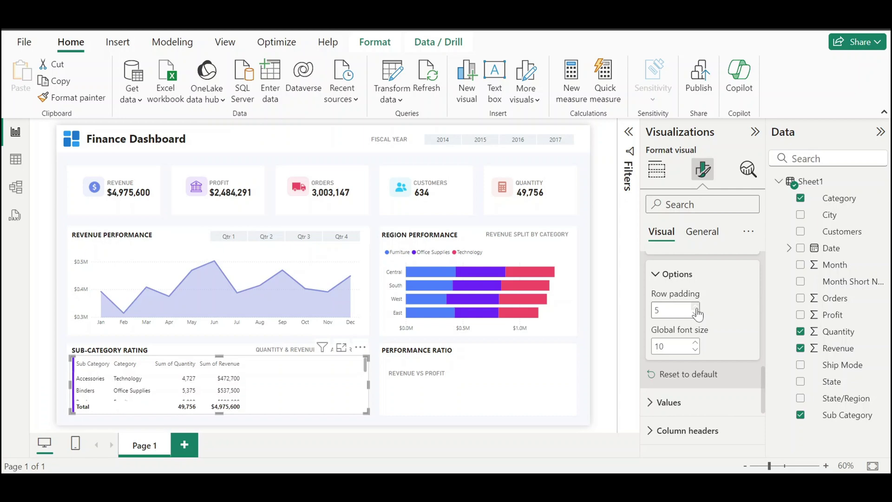
# Set the font of the sub-category table's values to DIN, size 12.
pyautogui.scroll(-2, 697, 320)
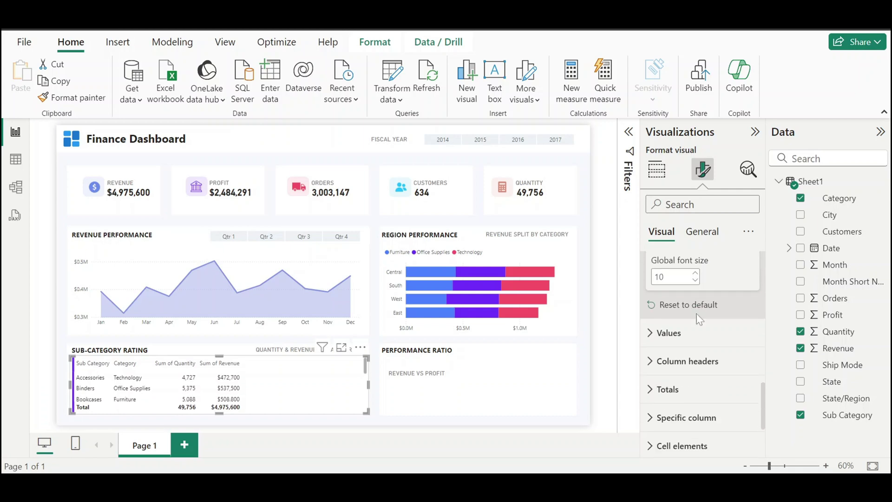
pyautogui.click(671, 333)
pyautogui.click(680, 333)
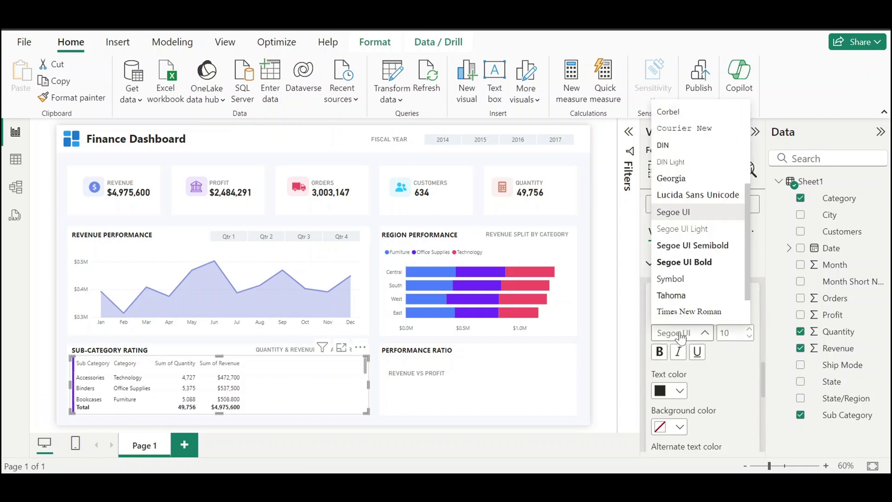
pyautogui.click(691, 149)
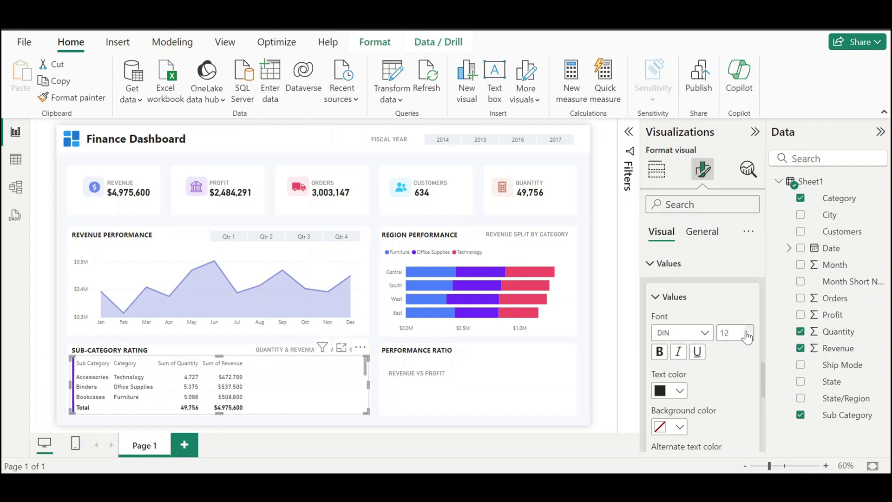
pyautogui.click(671, 272)
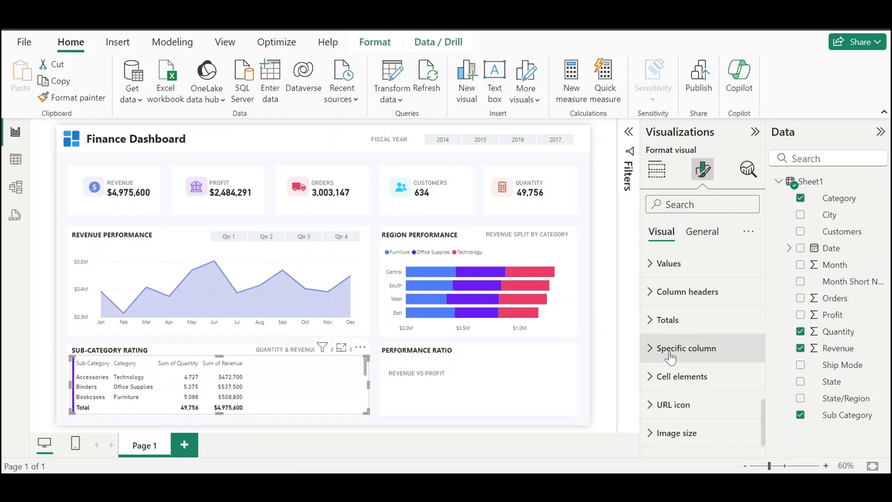
# Hide the sub-category table's column headers by setting their text color to white, and reduce their font size to 8.
pyautogui.click(667, 292)
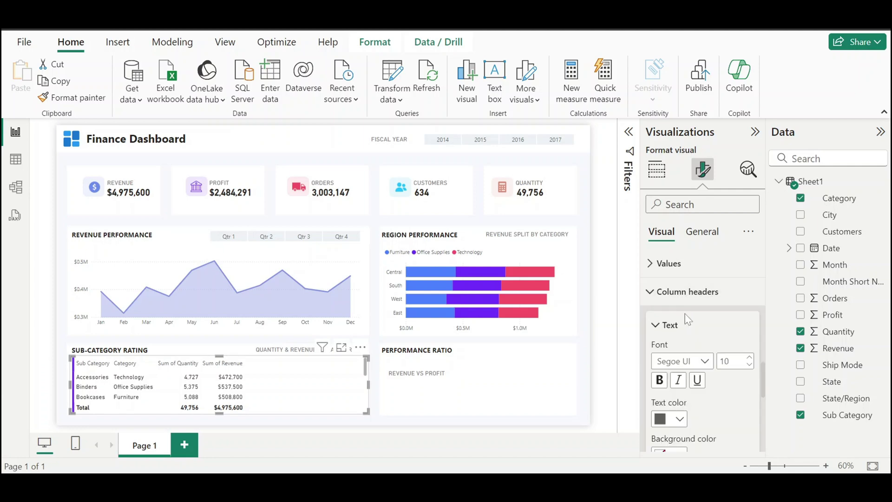
pyautogui.scroll(-2, 723, 311)
pyautogui.click(676, 354)
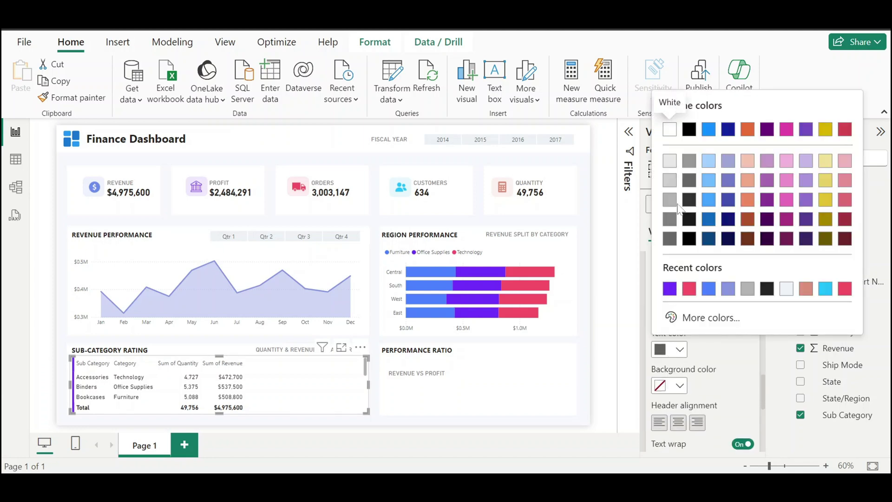
pyautogui.click(671, 129)
pyautogui.doubleClick(725, 291)
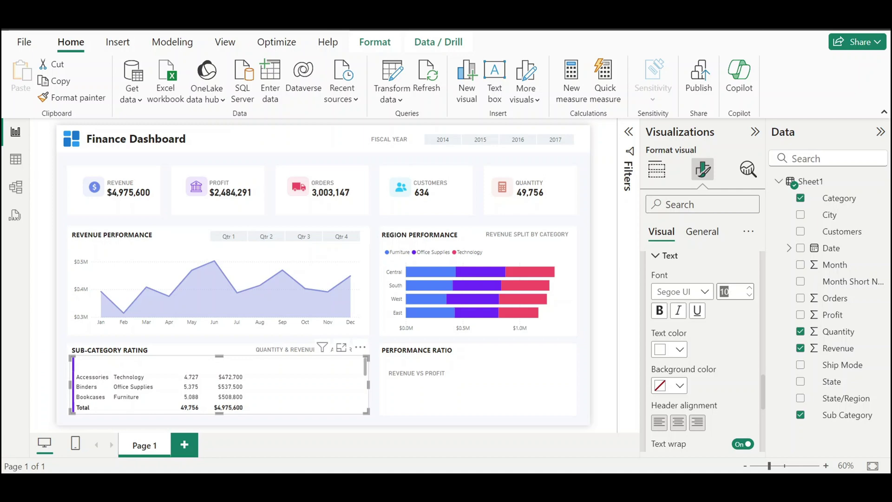
pyautogui.write('1')
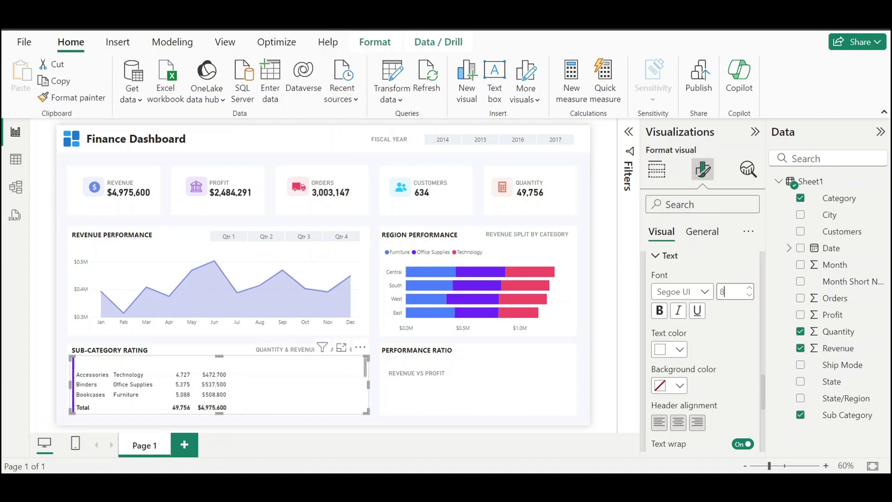
pyautogui.click(670, 257)
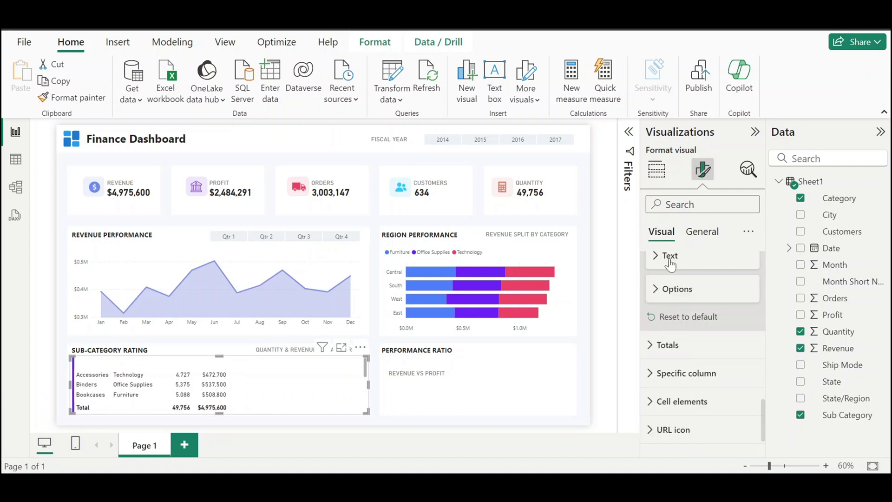
# Turn off the totals values of the sub-category table and left-align the Sub Category column's values.
pyautogui.click(667, 344)
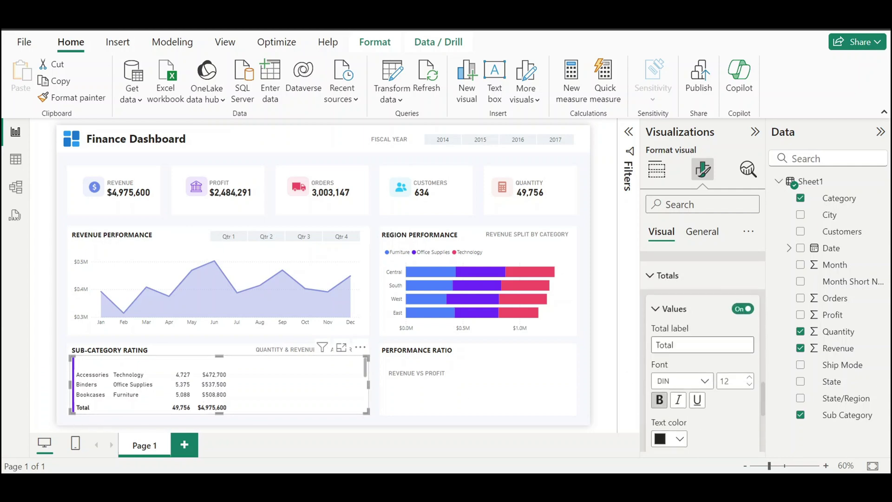
pyautogui.click(743, 309)
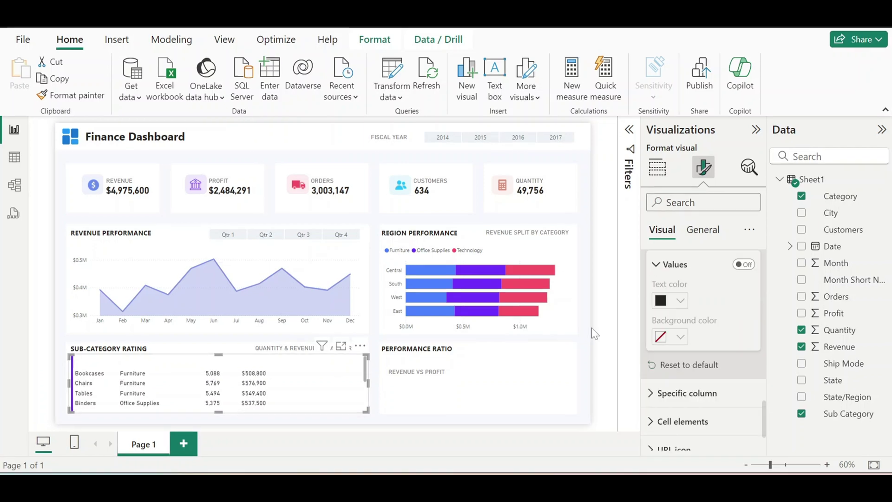
pyautogui.click(678, 396)
pyautogui.scroll(-1, 726, 313)
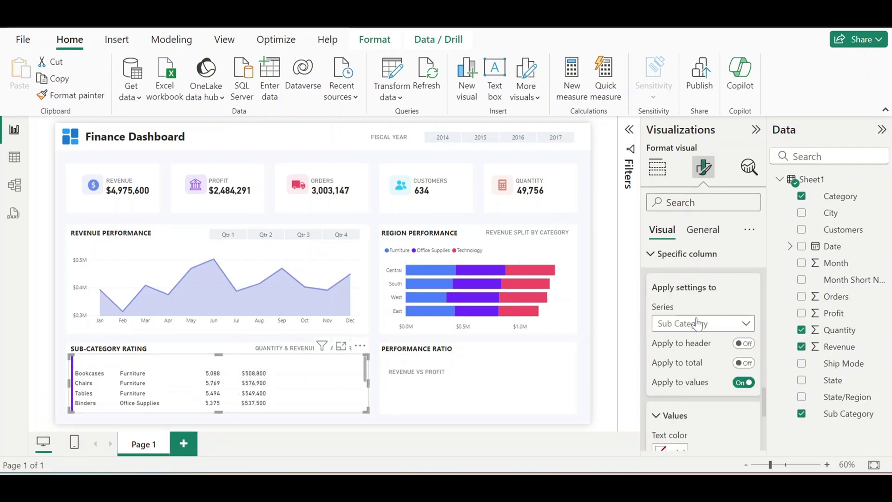
pyautogui.scroll(-5, 697, 328)
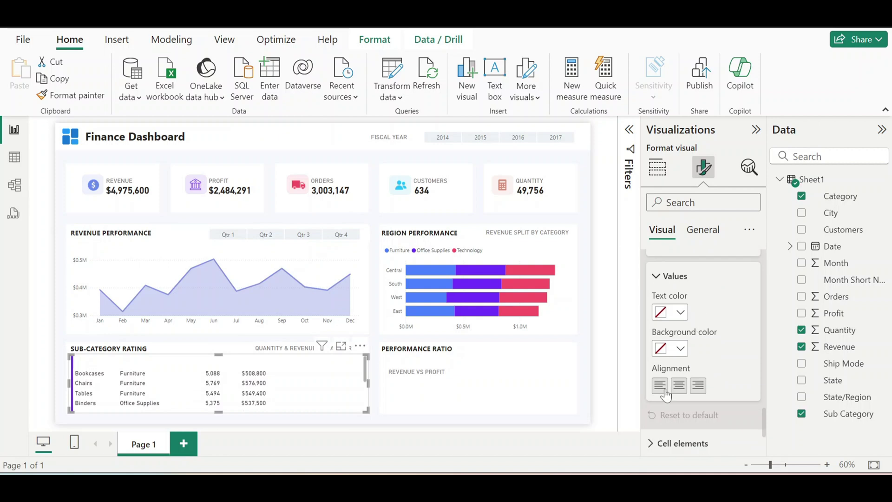
pyautogui.scroll(5, 706, 334)
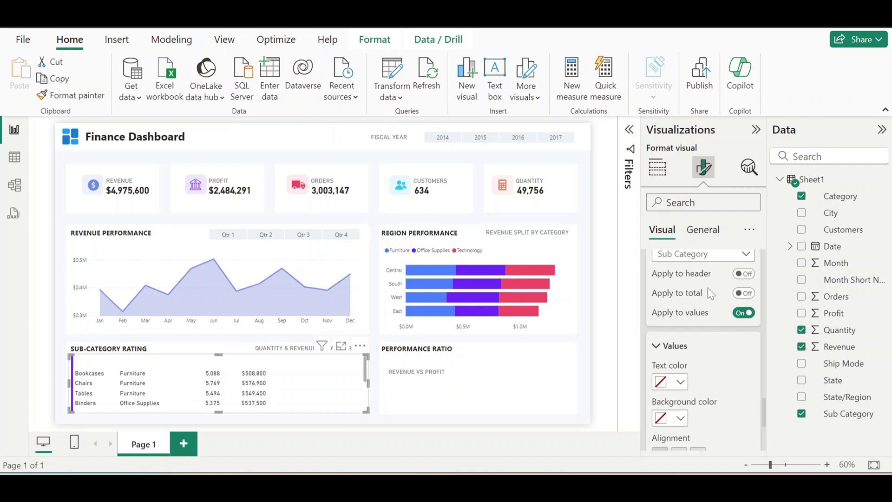
# Left-align the values of the Category, Sum of Quantity and Sum of Revenue columns in the sub-category table.
pyautogui.click(714, 325)
pyautogui.click(688, 357)
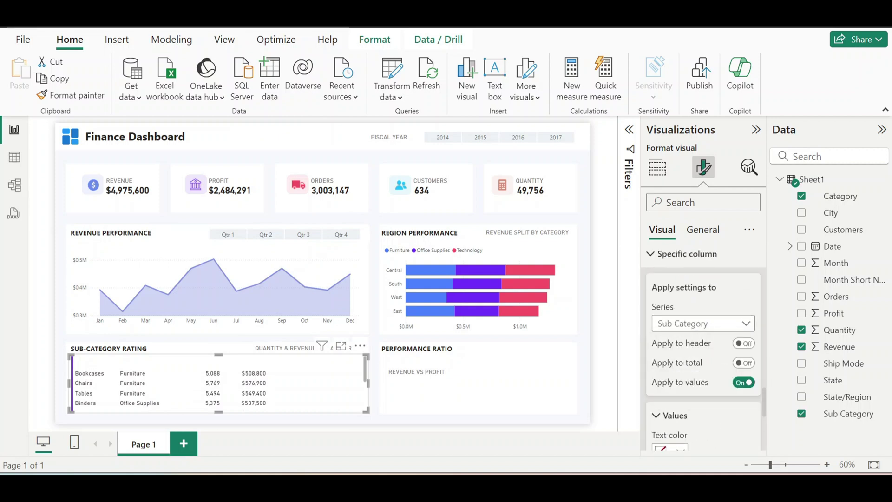
pyautogui.scroll(-6, 673, 344)
pyautogui.scroll(5, 721, 307)
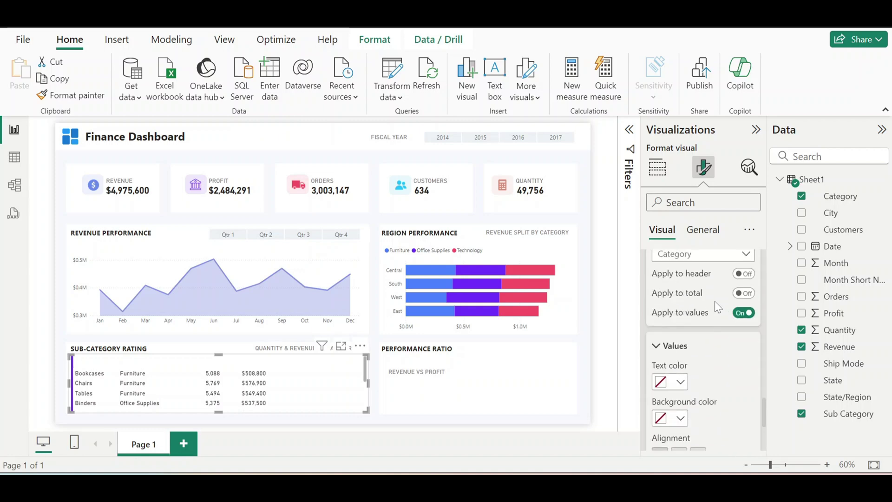
pyautogui.click(704, 255)
pyautogui.click(688, 304)
pyautogui.scroll(-3, 669, 353)
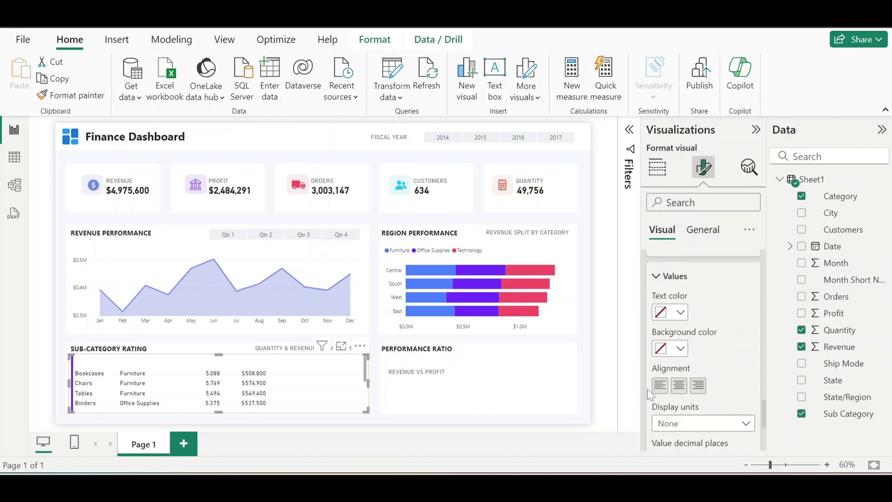
pyautogui.scroll(4, 659, 392)
pyautogui.click(687, 323)
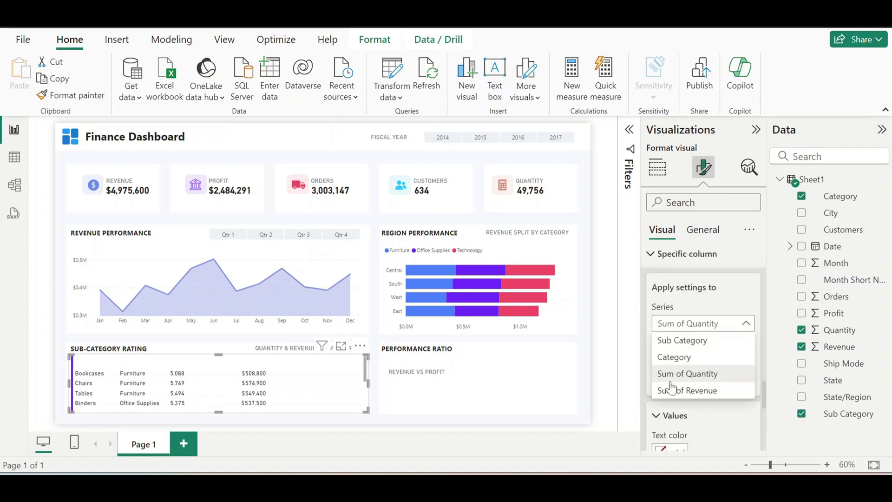
pyautogui.click(681, 372)
pyautogui.scroll(-5, 680, 372)
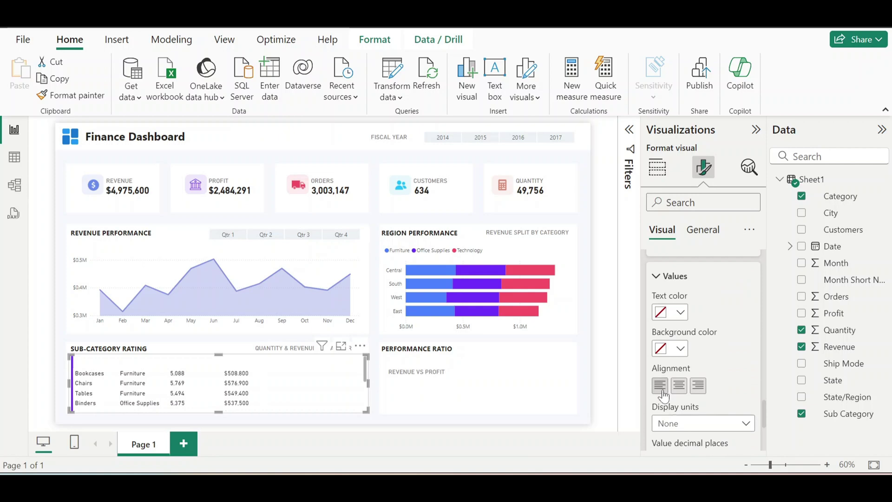
# Adjust the column widths of the sub-category table so its four columns spread evenly across the card.
pyautogui.click(228, 365)
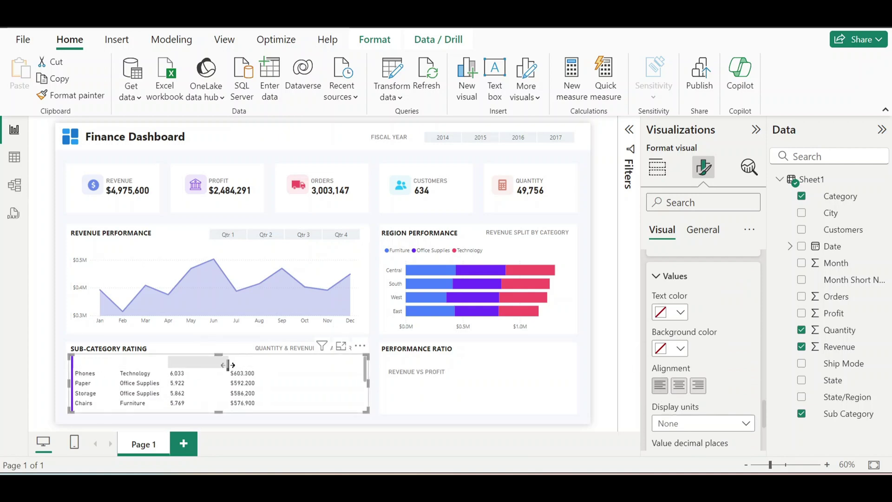
pyautogui.moveTo(231, 366); pyautogui.dragTo(320, 367)
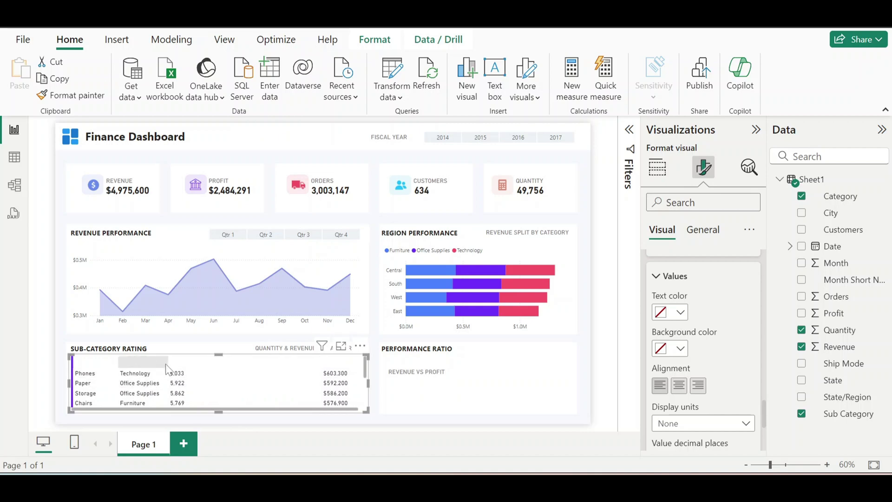
pyautogui.moveTo(168, 364); pyautogui.dragTo(178, 363)
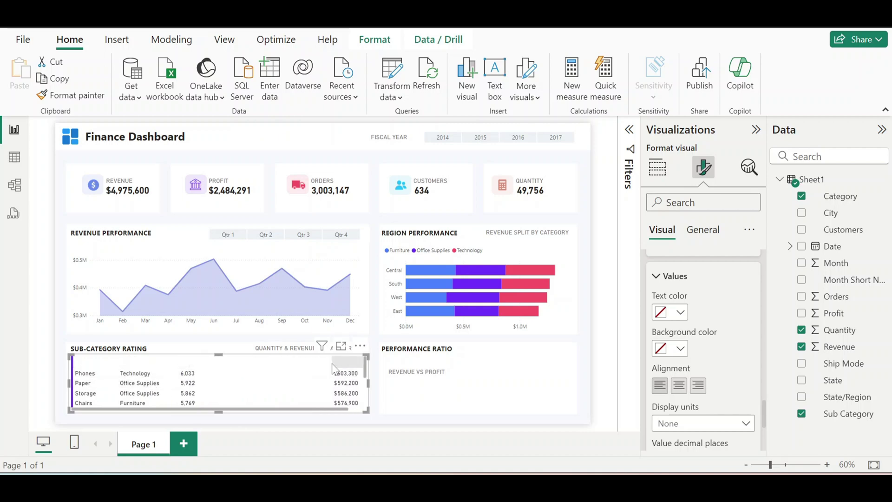
pyautogui.moveTo(331, 363); pyautogui.dragTo(255, 363)
pyautogui.click(219, 362)
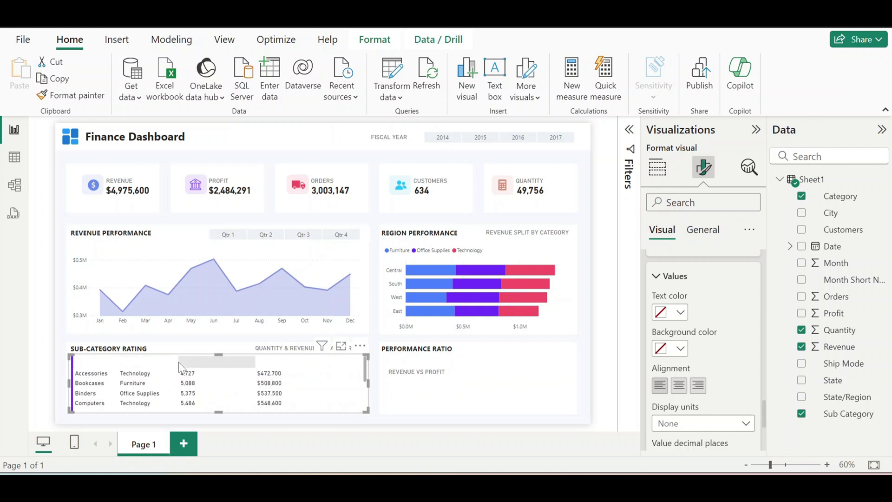
pyautogui.moveTo(178, 361); pyautogui.dragTo(214, 366)
pyautogui.moveTo(120, 367); pyautogui.dragTo(148, 366)
pyautogui.press('Escape')
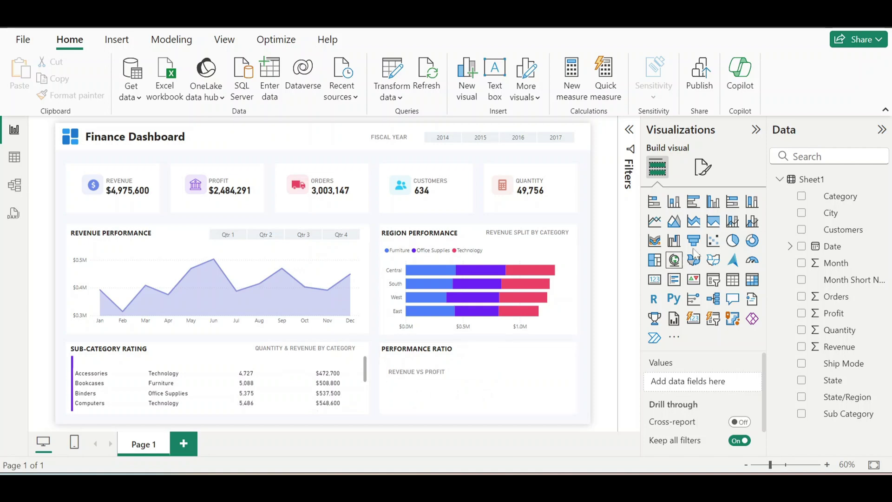
# Add a 100% stacked bar chart and fit it across the Performance Ratio card, below the Revenue vs Profit label.
pyautogui.click(731, 203)
pyautogui.moveTo(168, 240); pyautogui.dragTo(449, 333)
pyautogui.moveTo(458, 289); pyautogui.dragTo(448, 393)
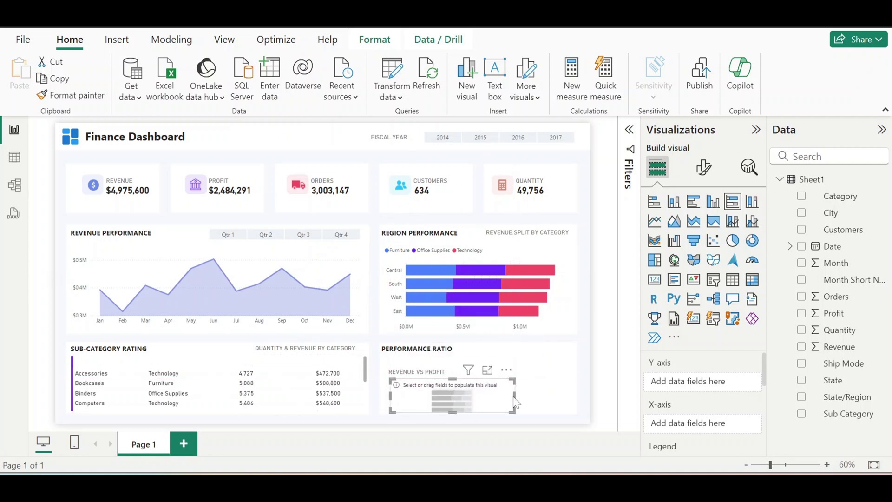
pyautogui.moveTo(514, 396); pyautogui.dragTo(565, 398)
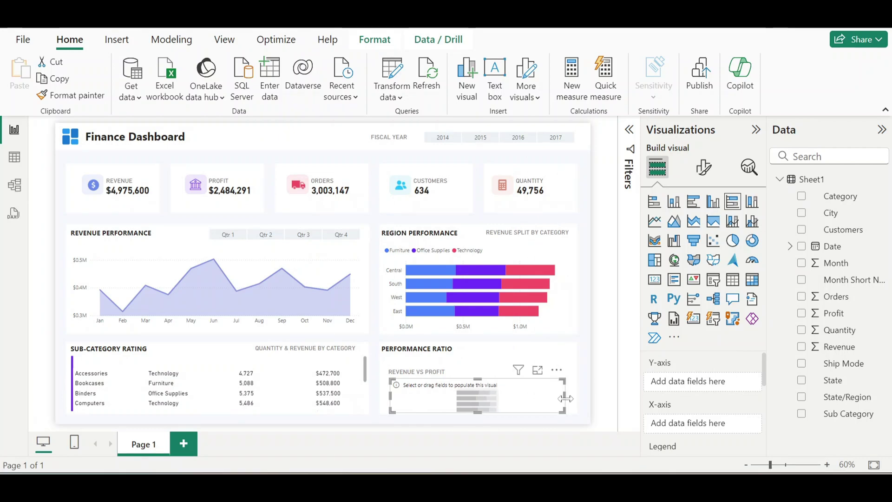
# Assign Revenue and Profit to the X-axis of the Performance Ratio bar chart.
pyautogui.moveTo(839, 347); pyautogui.dragTo(710, 423)
pyautogui.moveTo(836, 313); pyautogui.dragTo(707, 429)
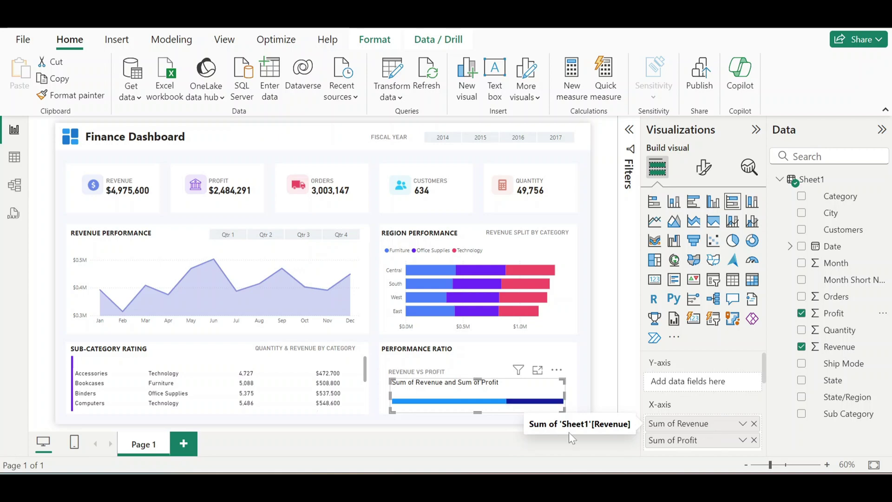
pyautogui.moveTo(535, 408)
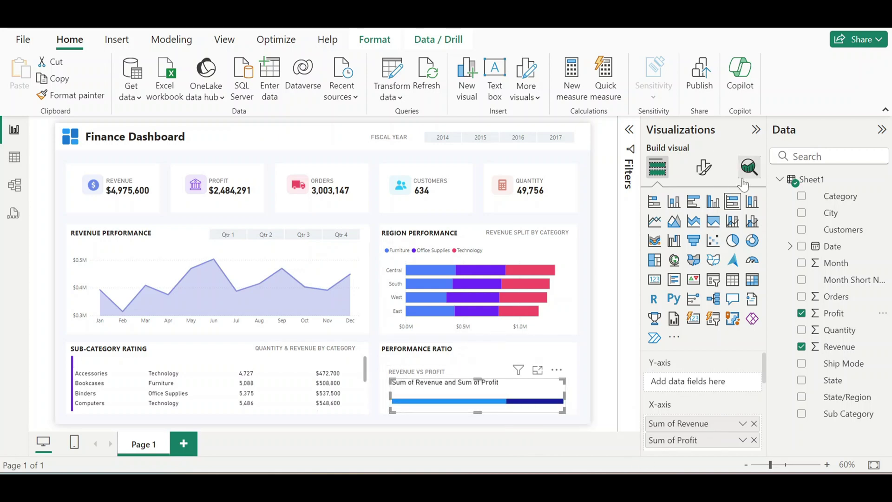
# Turn off the title and the legend of the Performance Ratio bar chart.
pyautogui.click(704, 166)
pyautogui.click(702, 229)
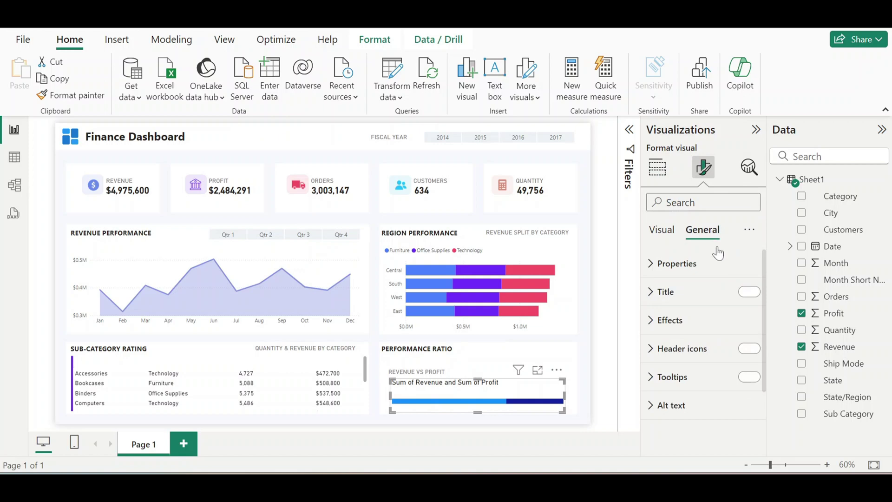
pyautogui.click(748, 291)
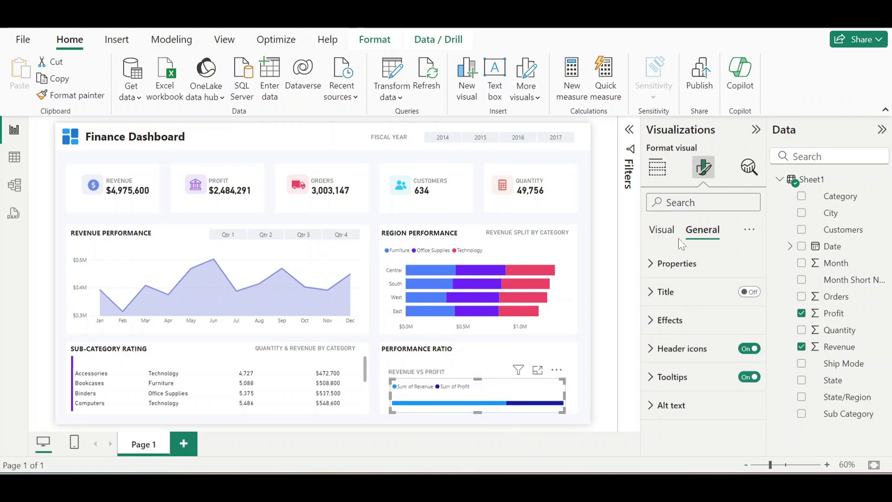
pyautogui.click(663, 231)
pyautogui.click(749, 320)
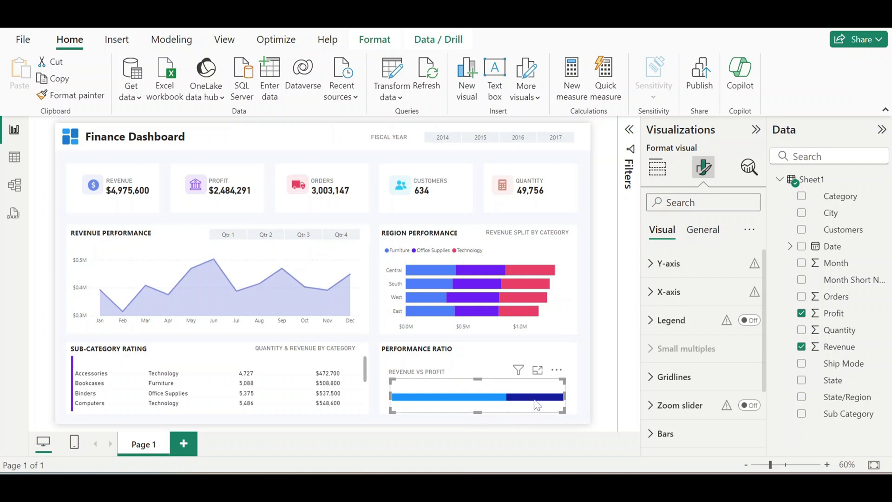
# Turn on data labels for the Performance Ratio bar chart and set their position to Inside center.
pyautogui.scroll(-3, 705, 418)
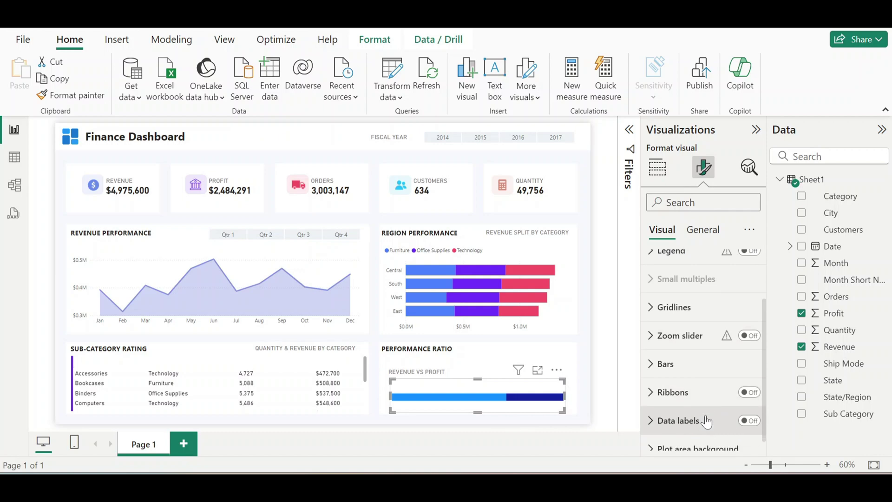
pyautogui.click(749, 408)
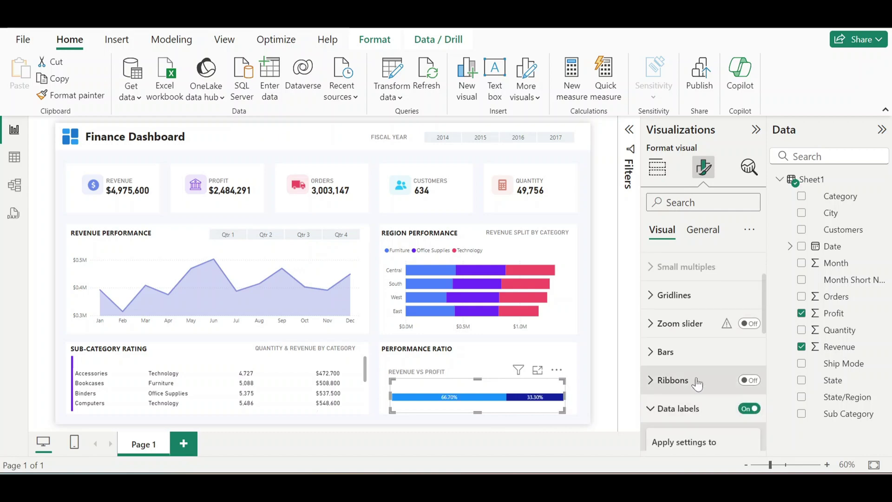
pyautogui.scroll(-6, 697, 383)
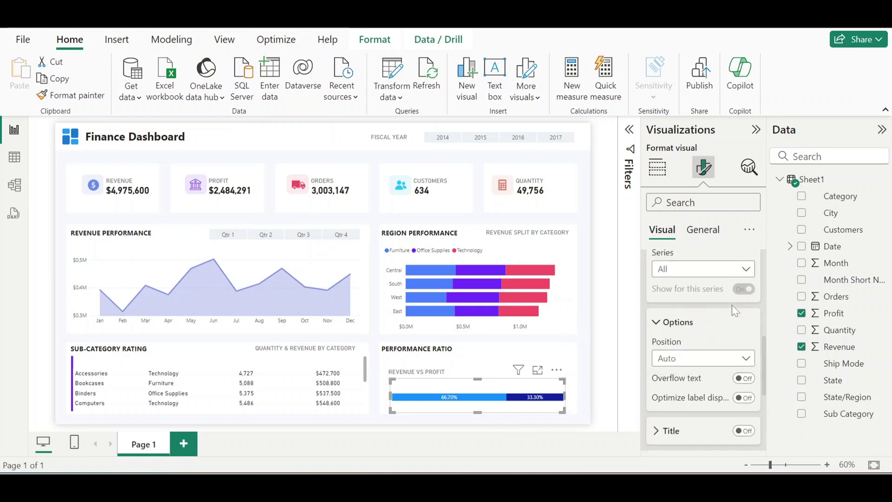
pyautogui.click(718, 359)
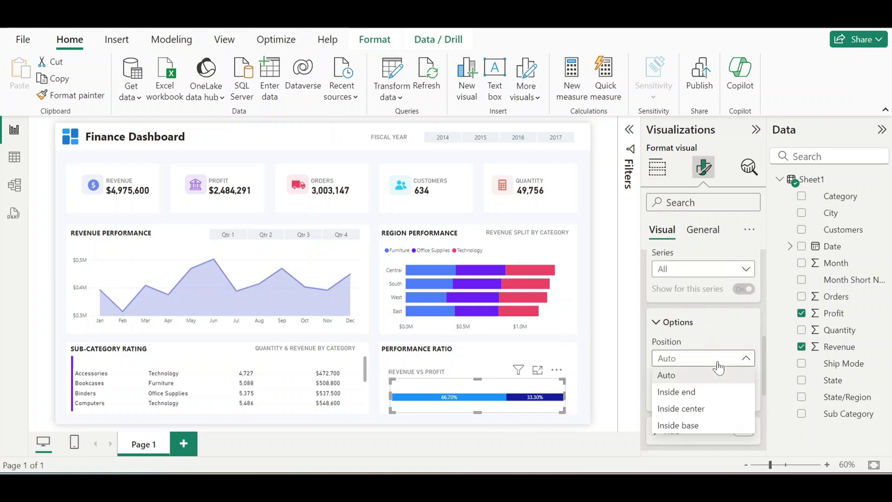
pyautogui.click(696, 411)
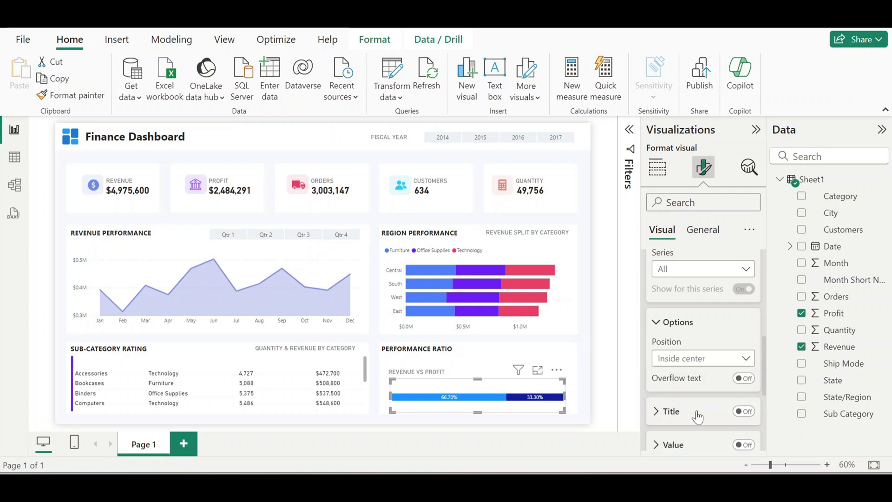
# Examine the X-axis range, values and title settings of the Performance Ratio bar chart.
pyautogui.scroll(5, 704, 387)
pyautogui.scroll(2, 705, 386)
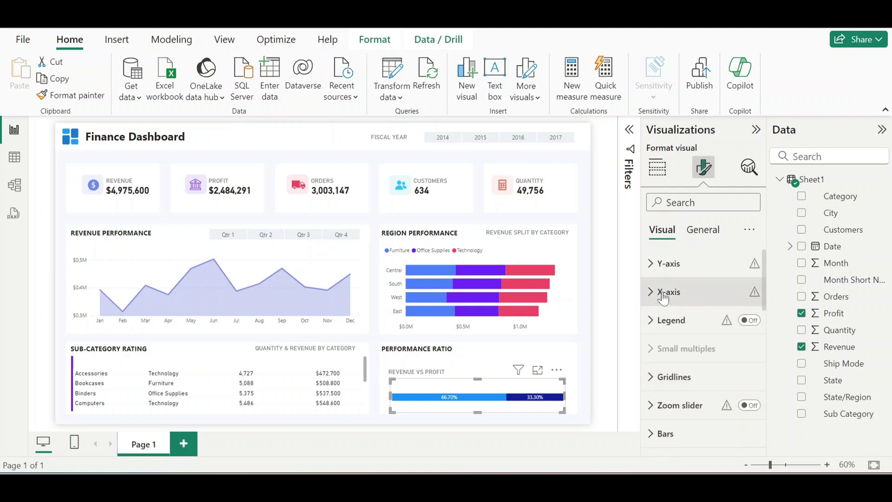
pyautogui.click(697, 291)
pyautogui.scroll(-4, 719, 320)
pyautogui.scroll(-2, 724, 330)
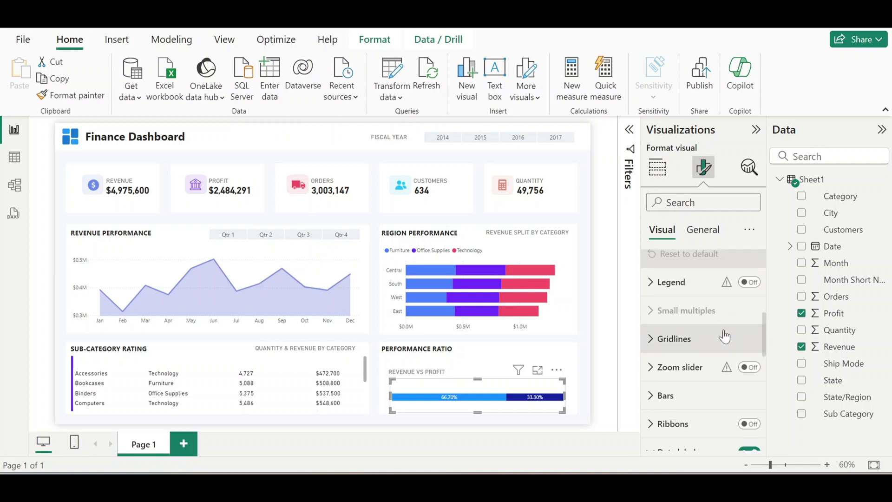
pyautogui.scroll(2, 726, 335)
pyautogui.scroll(3, 739, 304)
pyautogui.scroll(-2, 706, 302)
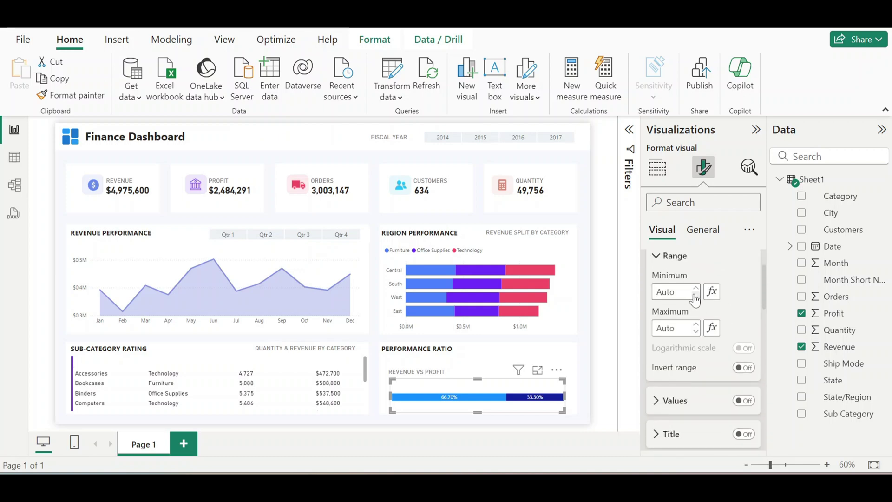
pyautogui.scroll(2, 674, 302)
pyautogui.click(669, 291)
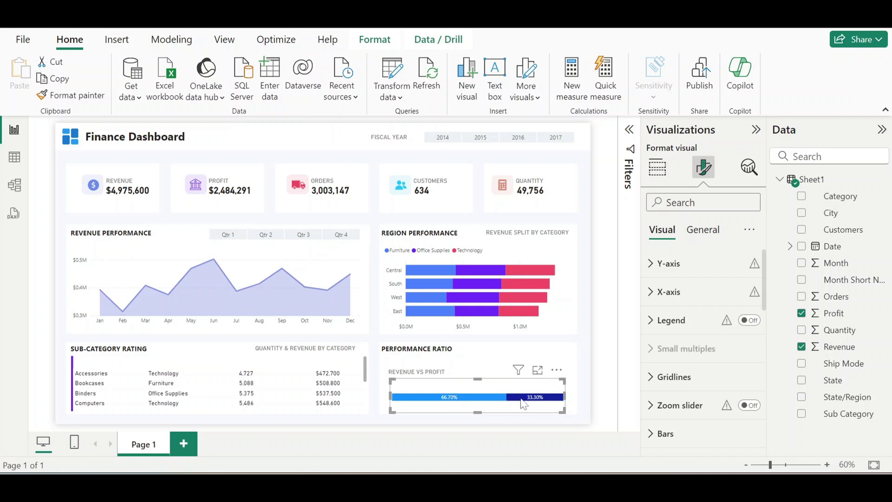
# Set the bar color of the Sum of Profit series to the dashboard's purple in the Performance Ratio chart.
pyautogui.scroll(-4, 673, 335)
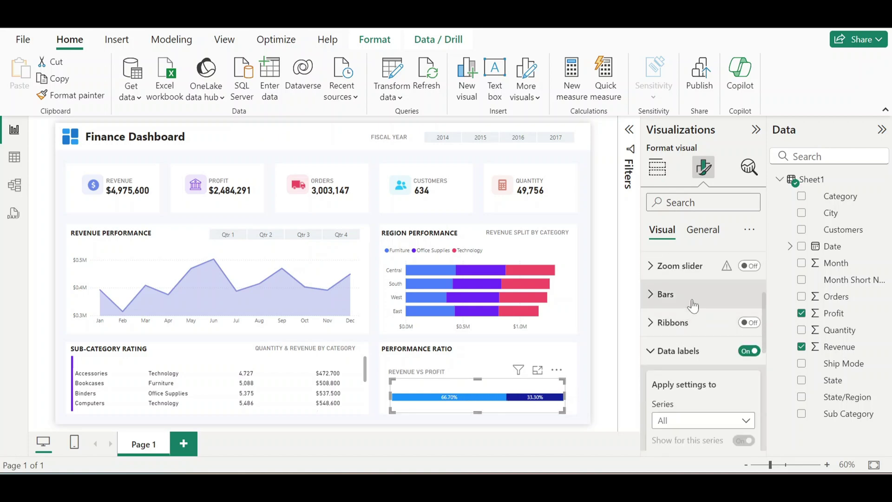
pyautogui.click(692, 300)
pyautogui.scroll(-3, 692, 305)
pyautogui.click(720, 293)
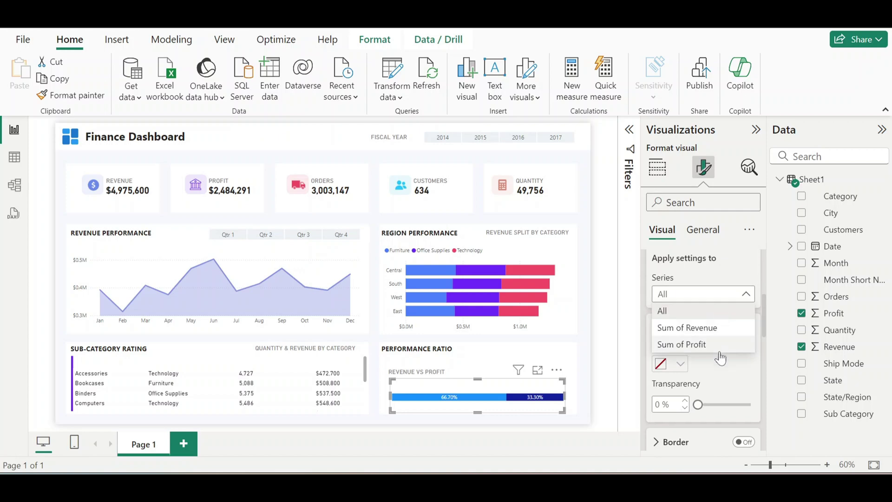
pyautogui.click(720, 345)
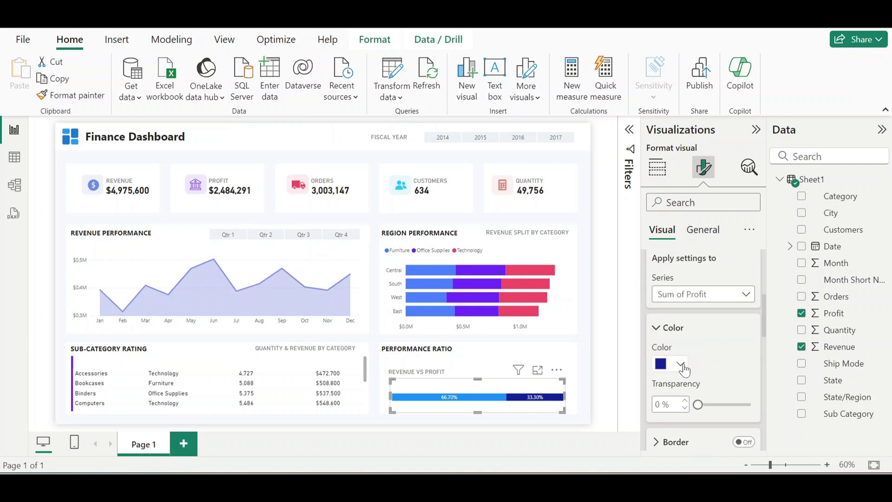
pyautogui.click(681, 364)
pyautogui.click(692, 303)
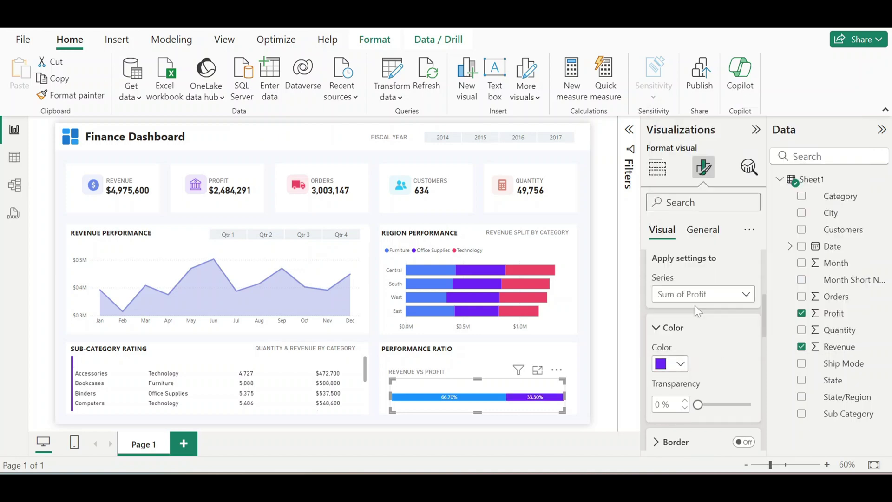
pyautogui.click(587, 350)
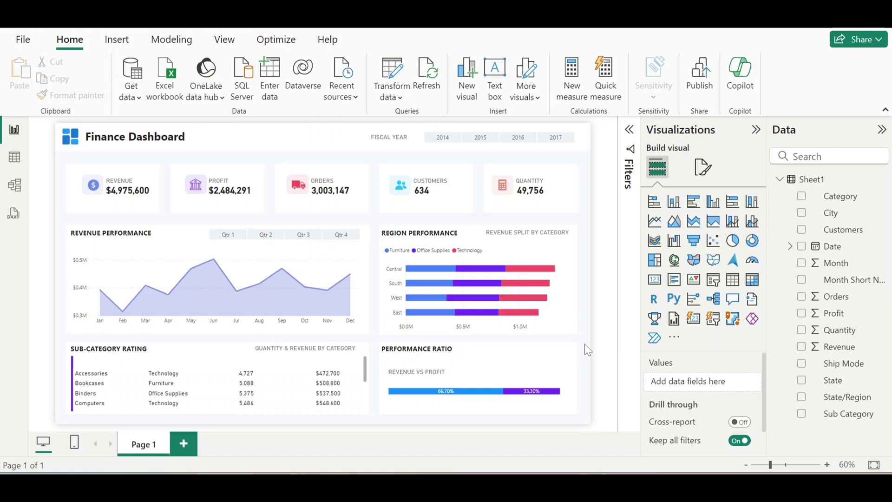